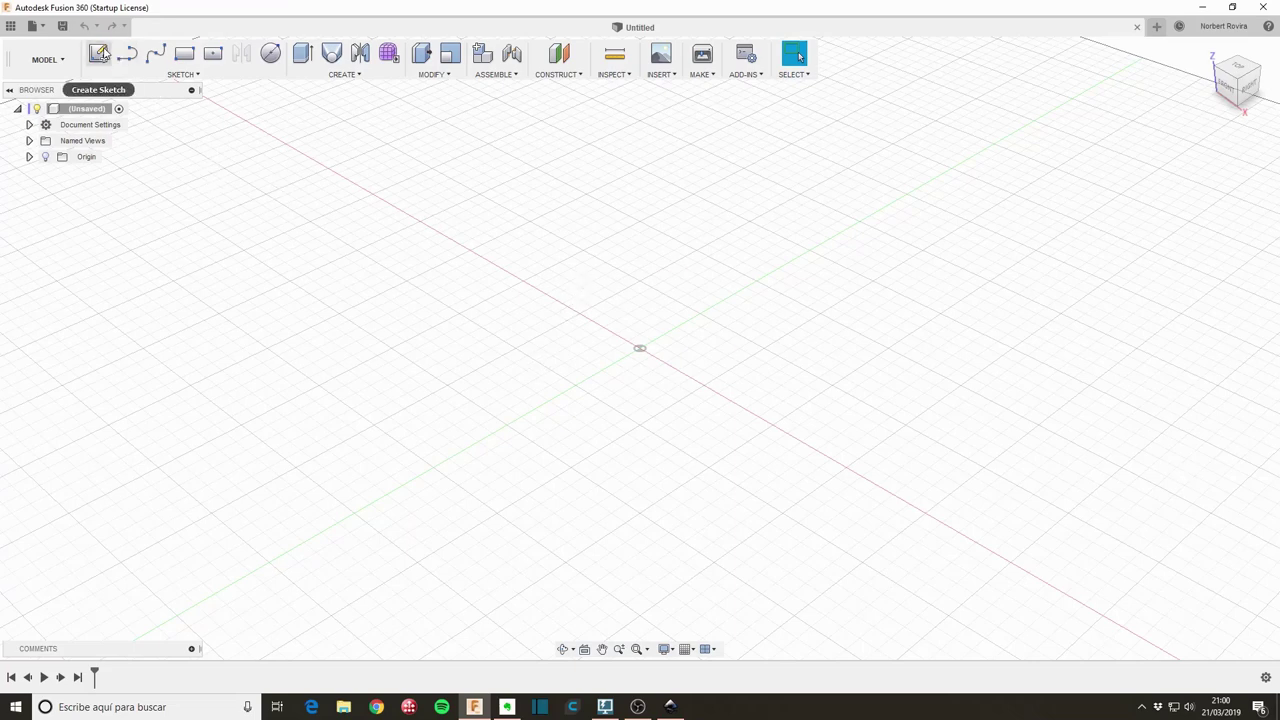
Start a sketch on the front plane and draw a 400 mm vertical line up from the origin
left_click(100, 54)
left_click(669, 323)
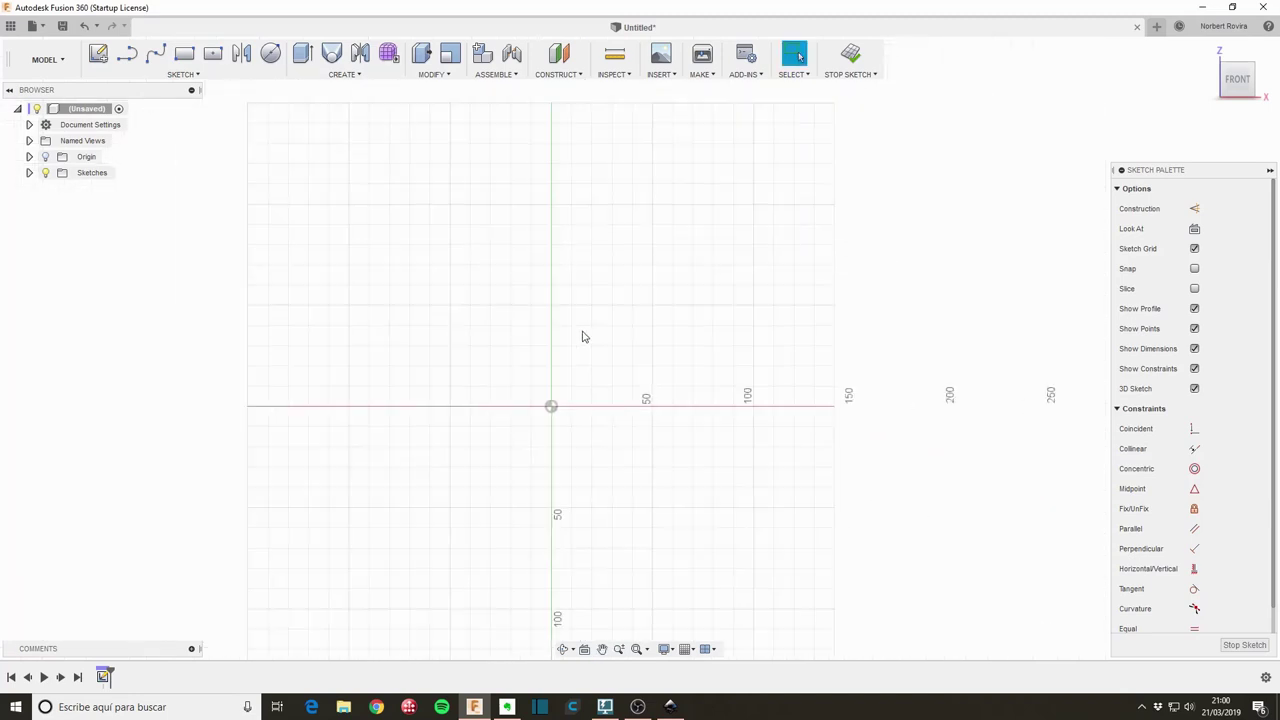
left_click(127, 53)
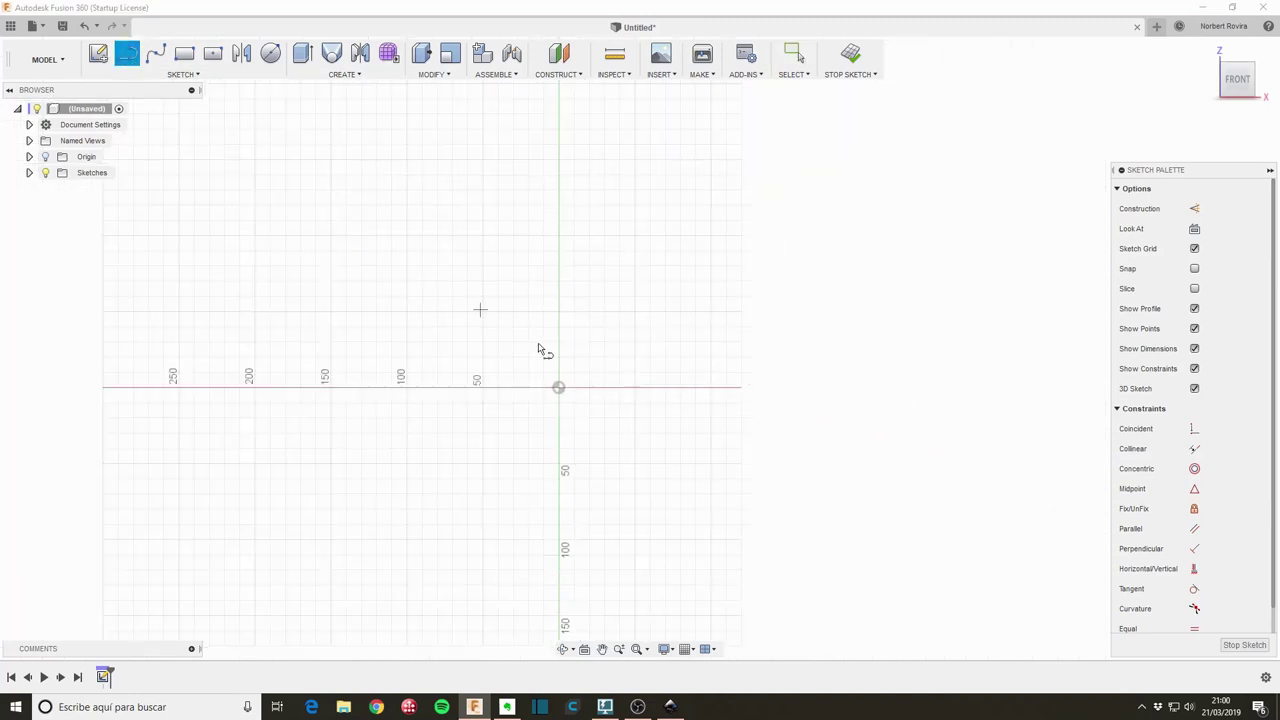
left_click(559, 388)
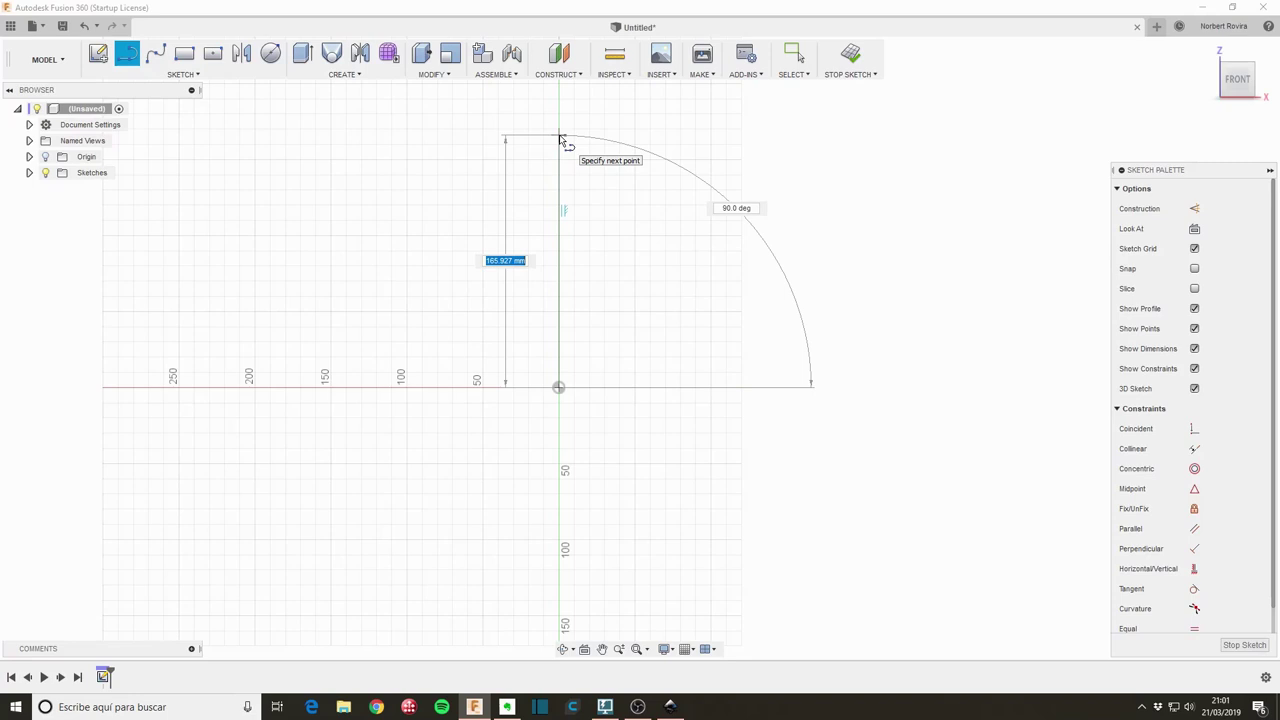
type("400")
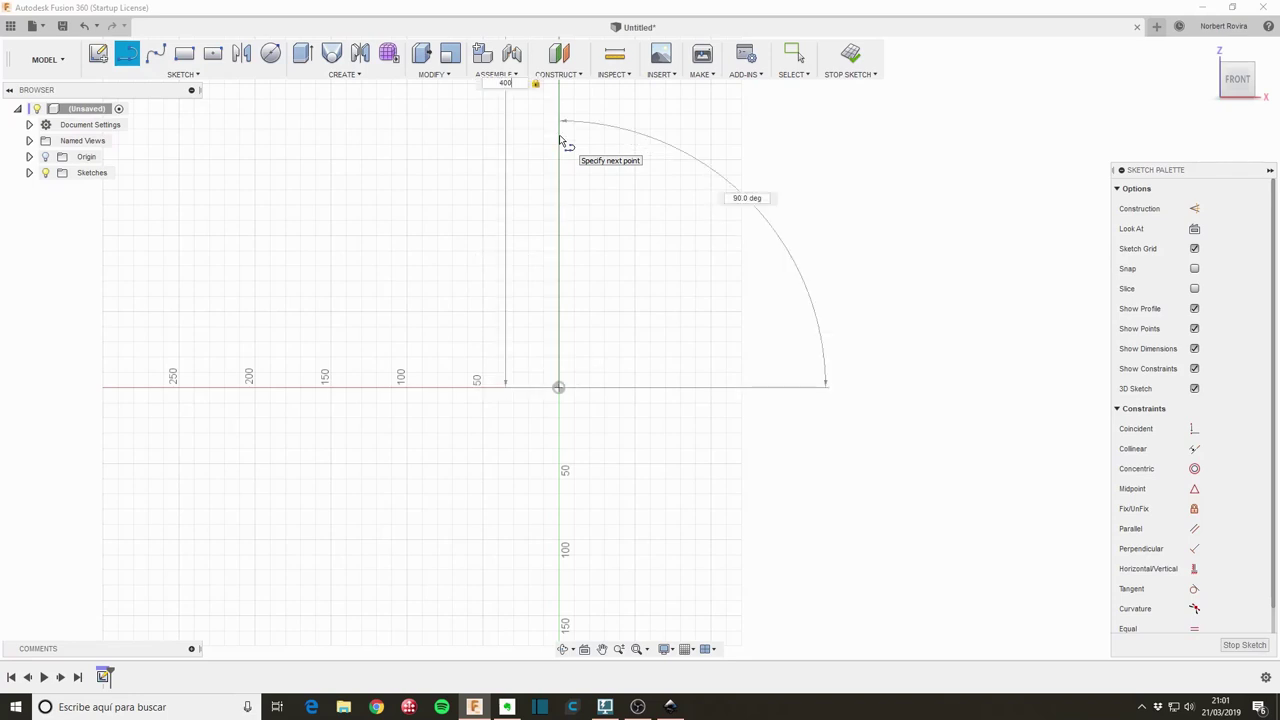
key("Return")
key("Escape")
Turn the 400 mm line into a dashed construction line
scroll(603, 228, "down", 5)
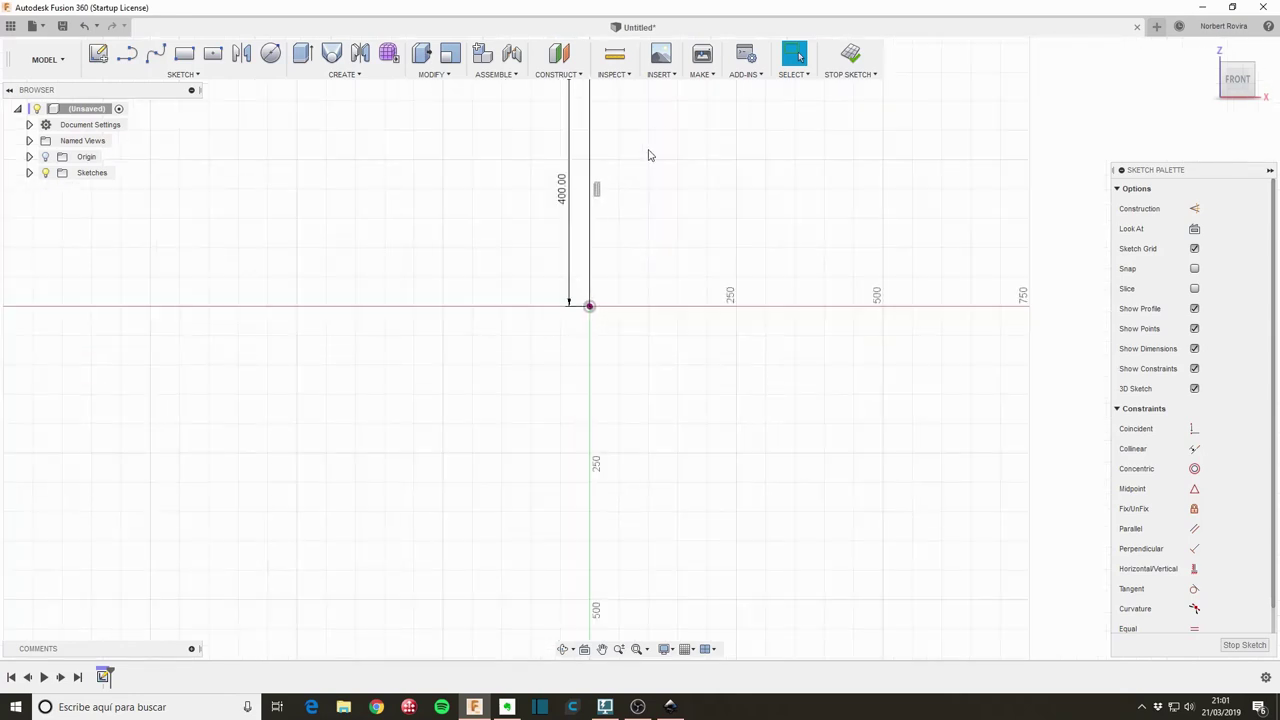
key("F6")
left_click(532, 347)
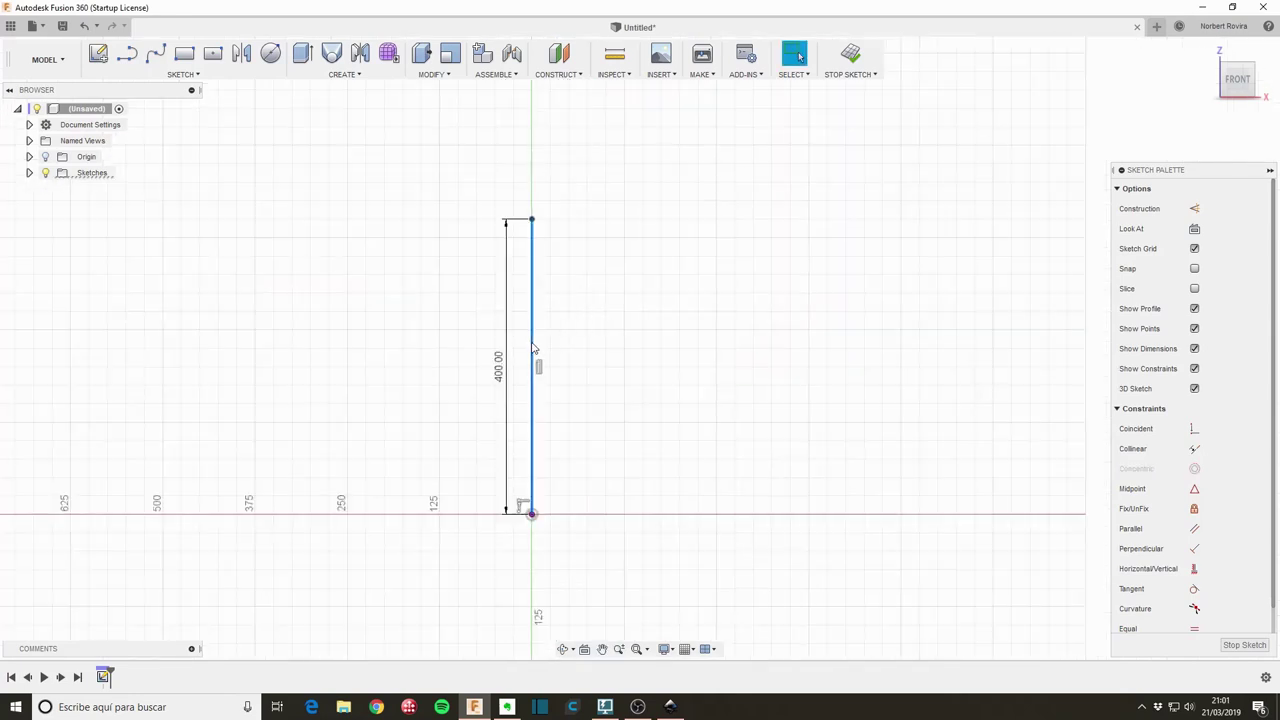
key("x")
left_click(595, 280)
scroll(595, 255, "up", 2)
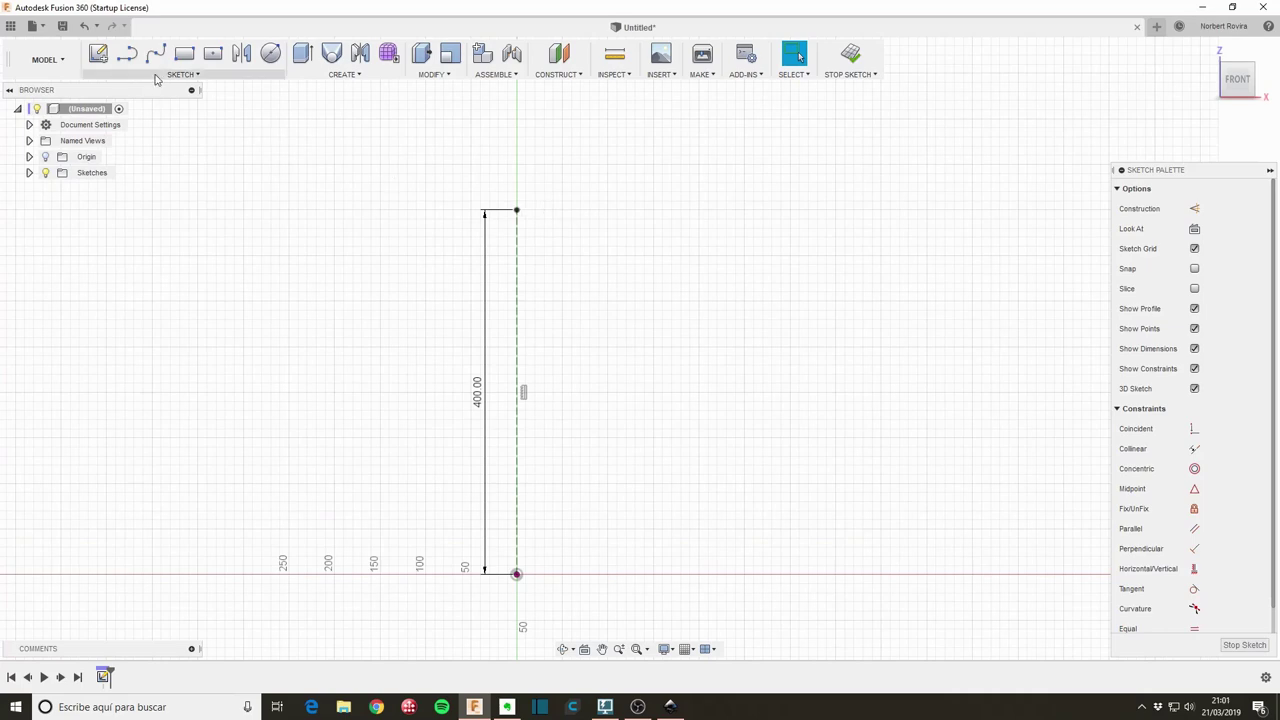
Draw a four-point S-shaped fit-point spline from near the line's top down to the horizontal axis
key("s")
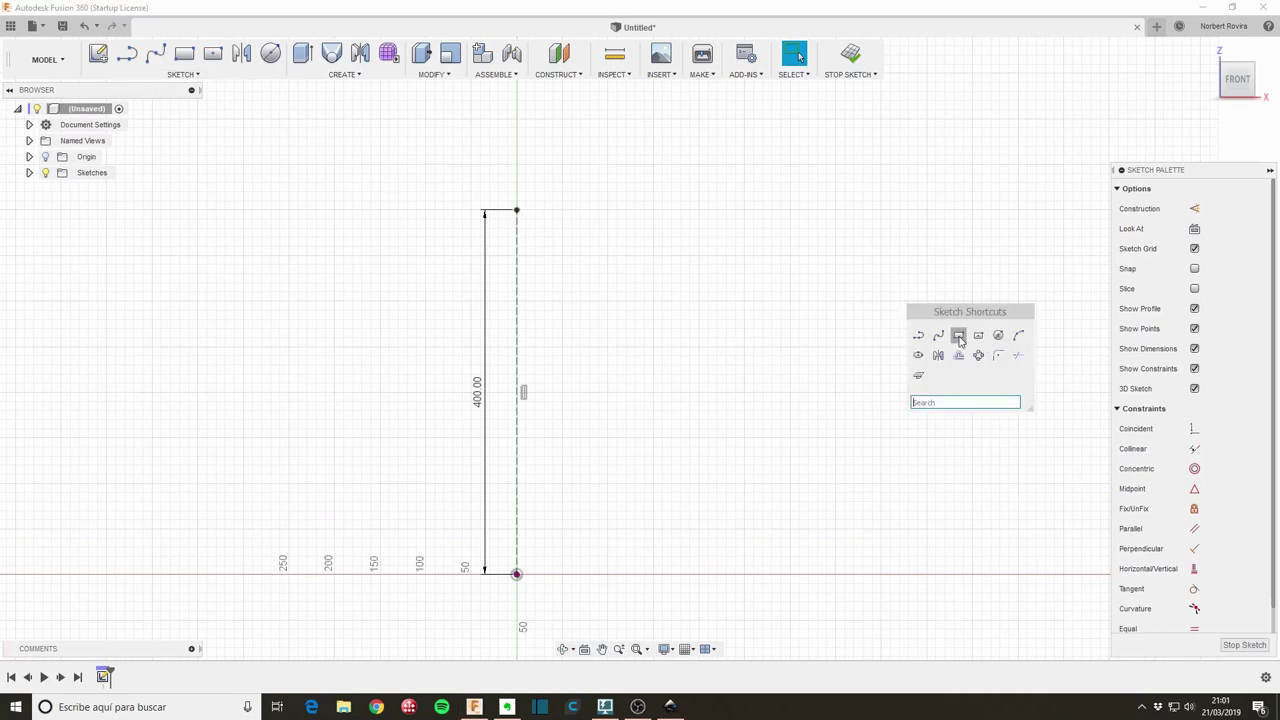
left_click(938, 335)
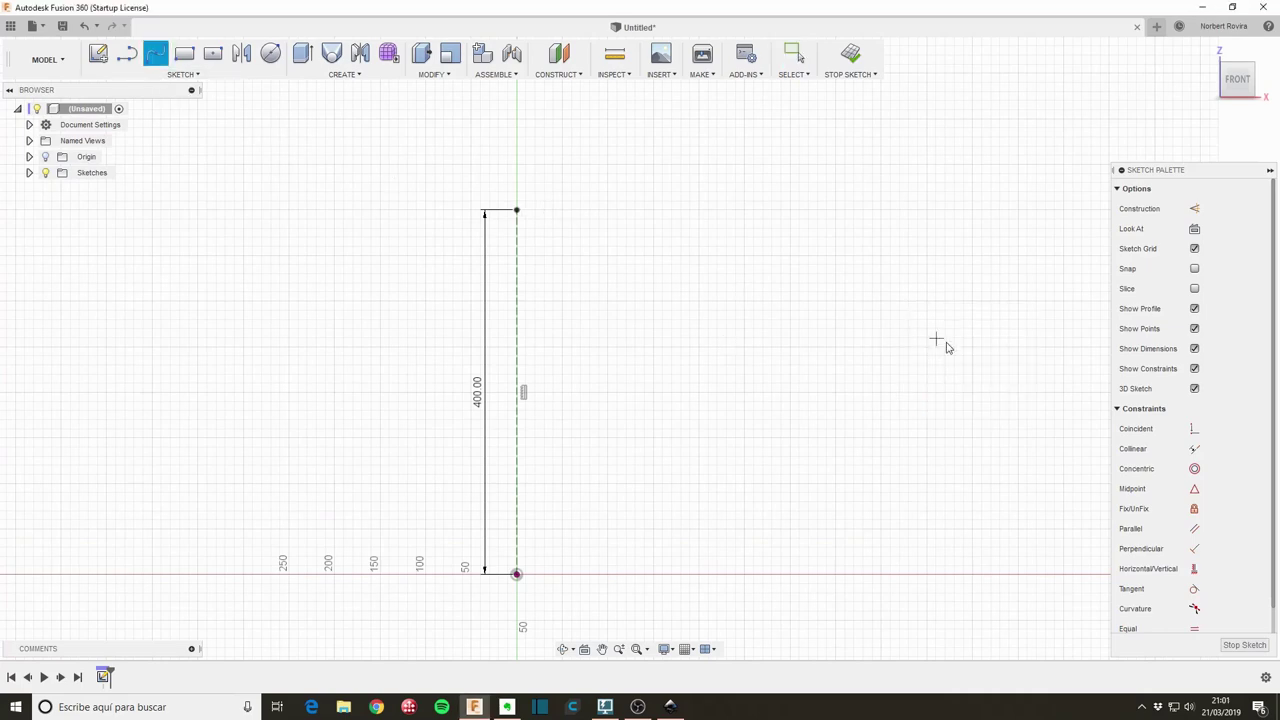
left_click(636, 201)
left_click(658, 372)
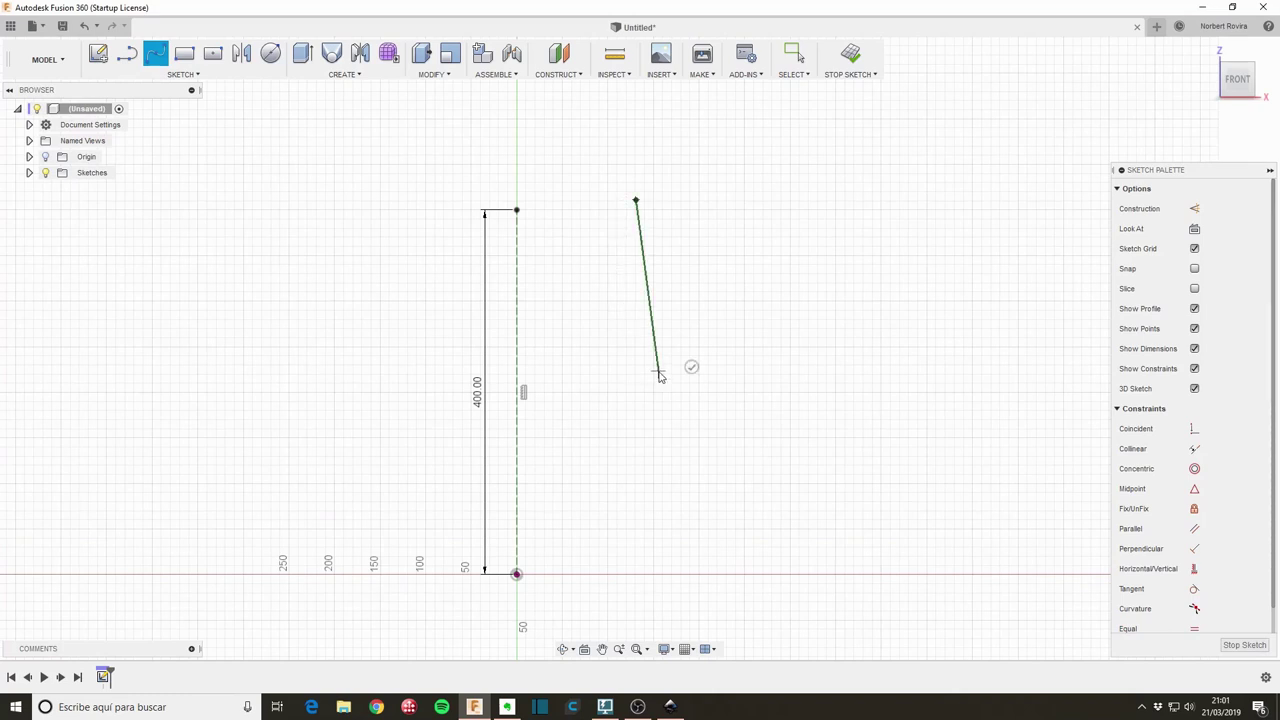
left_click(728, 487)
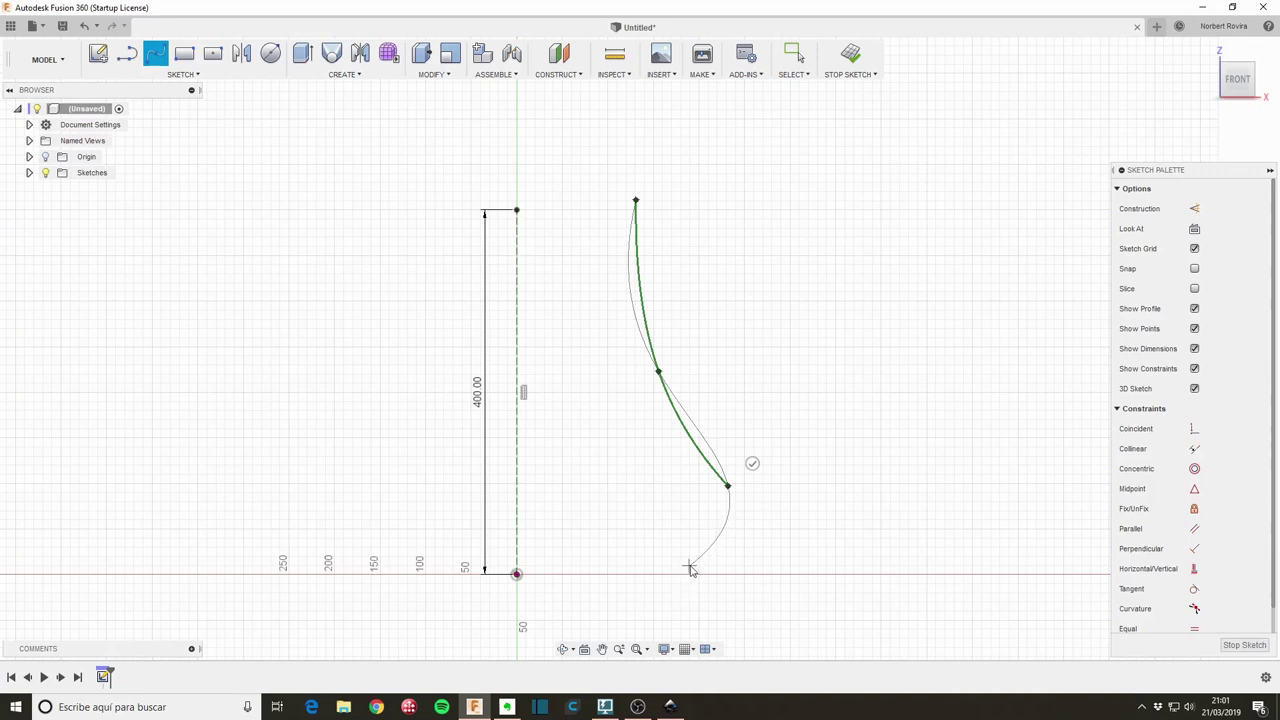
left_click(686, 584)
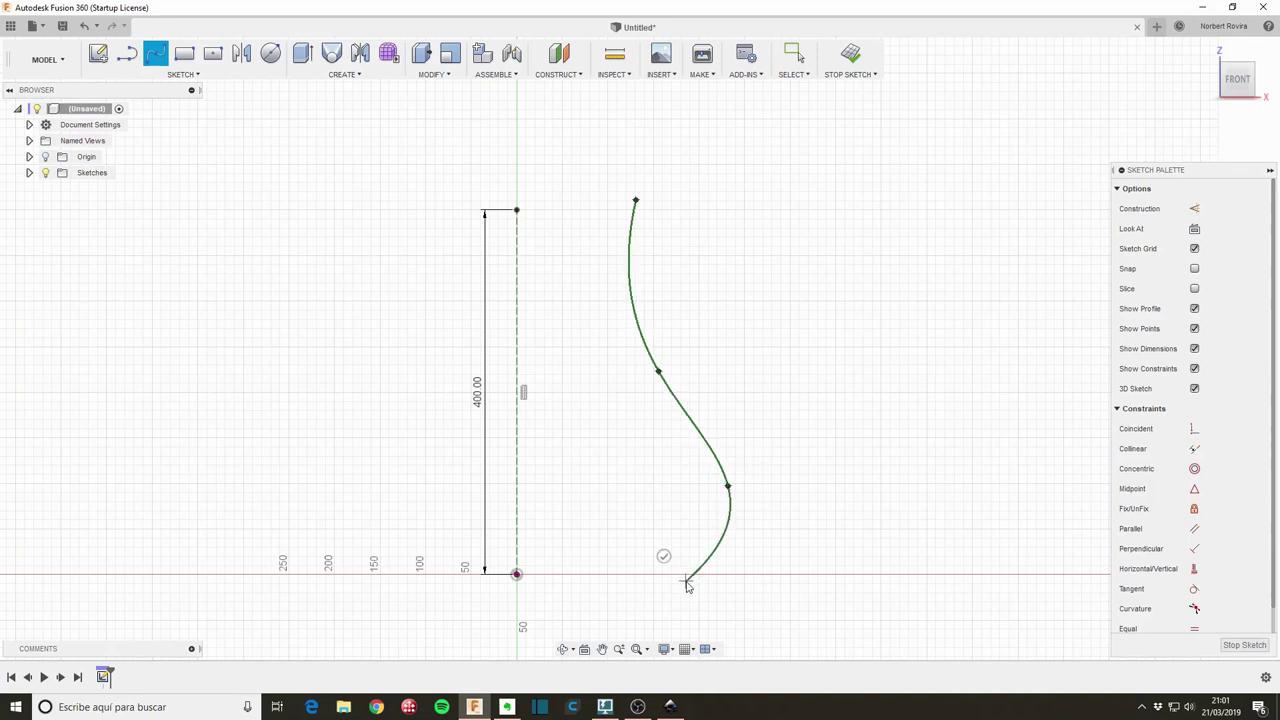
left_click(662, 556)
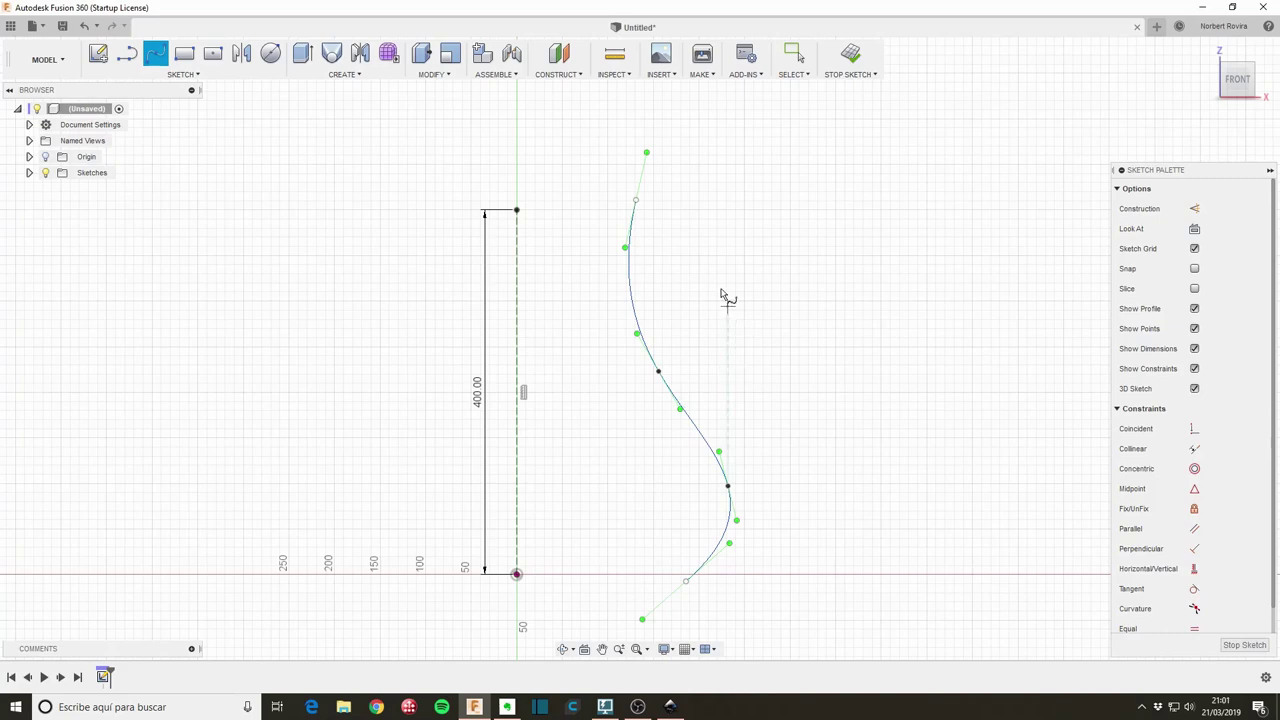
key("Escape")
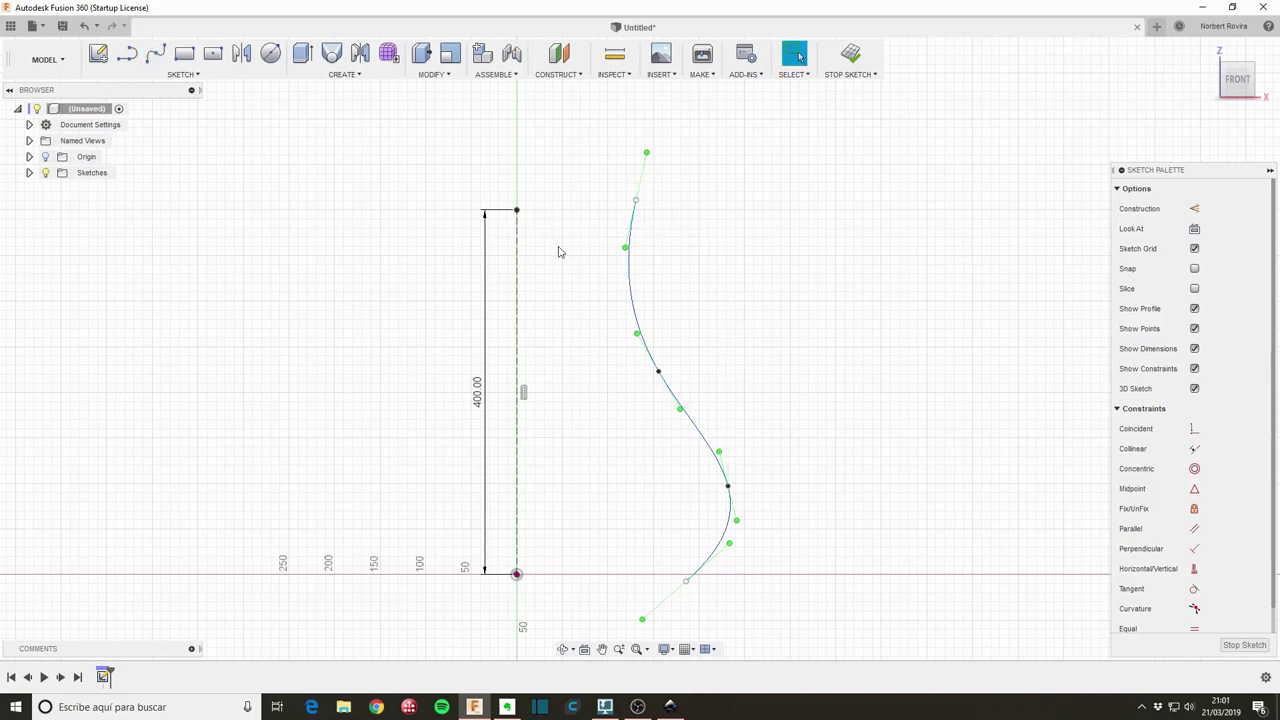
Constrain the spline's top endpoint level with the construction line's top
left_click(516, 210)
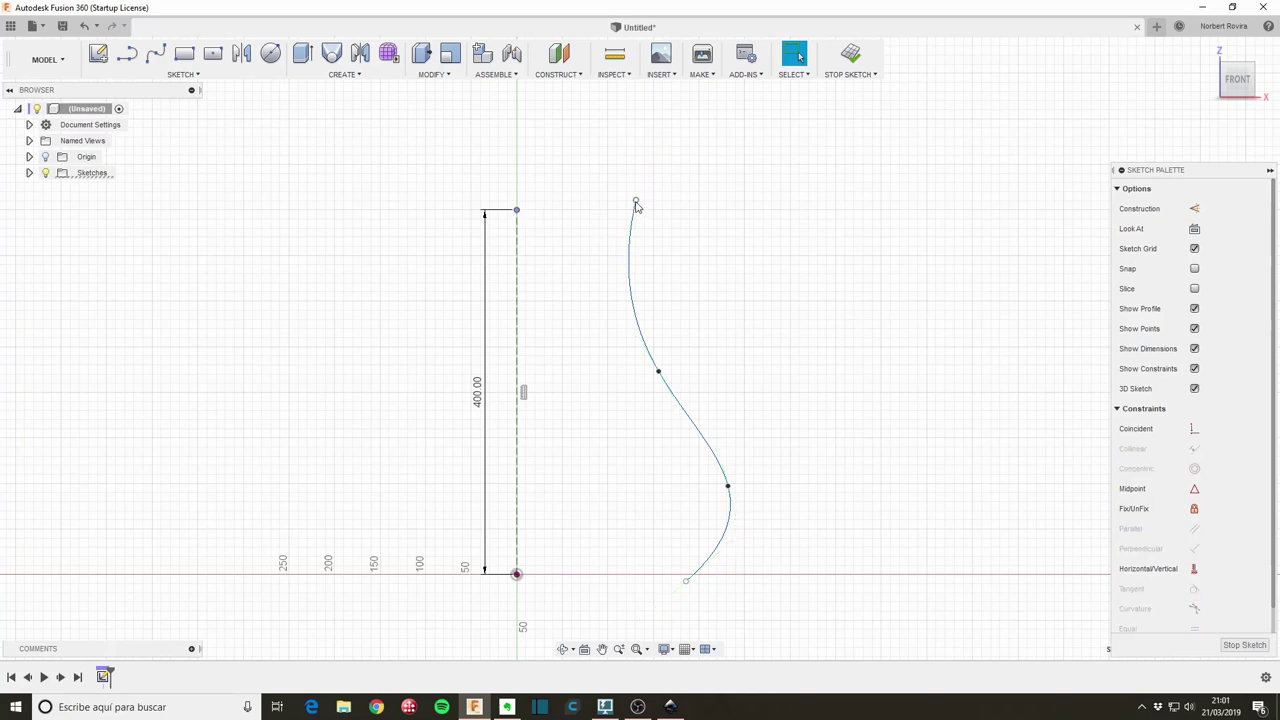
left_click(636, 204, "ctrl")
right_click(636, 202)
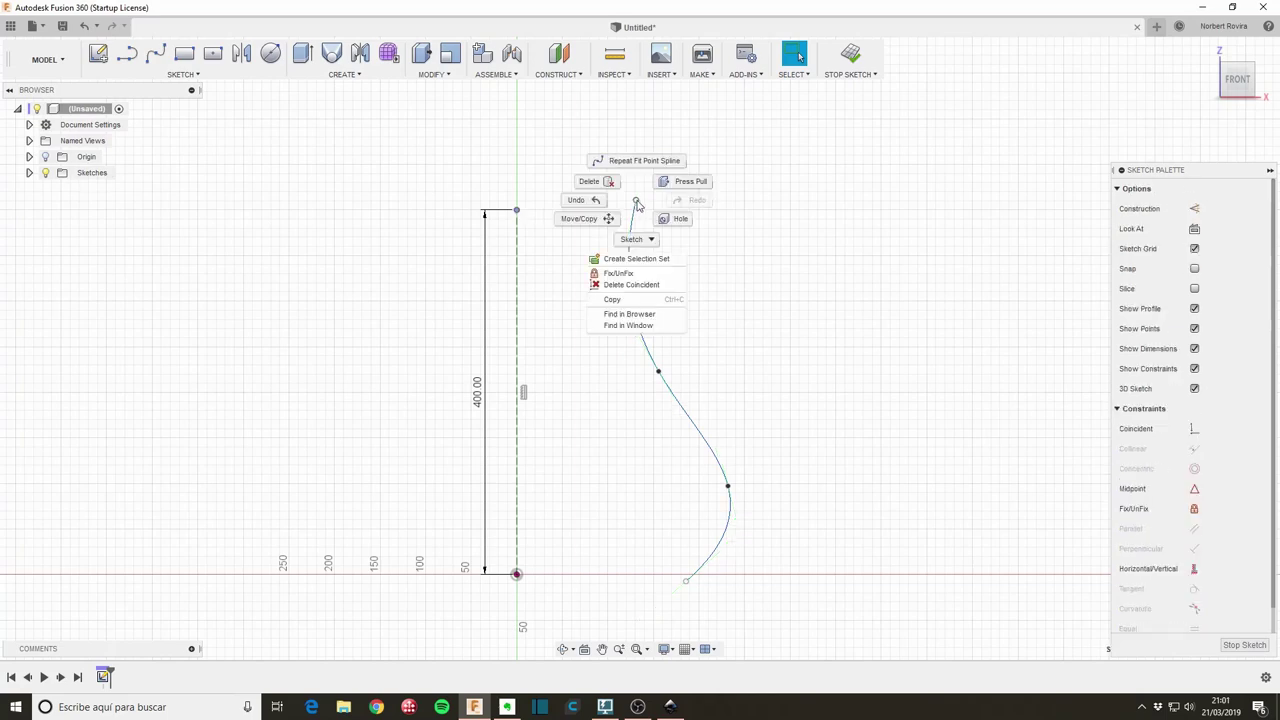
key("Escape")
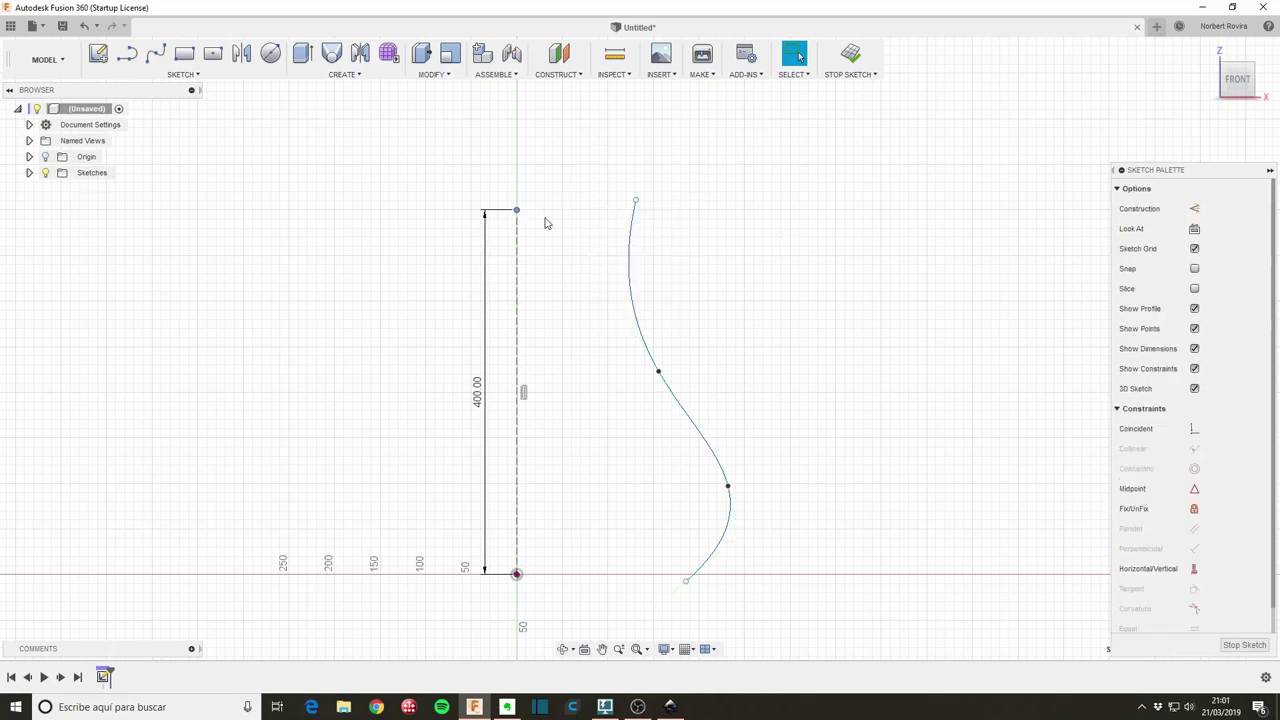
left_click(1194, 568)
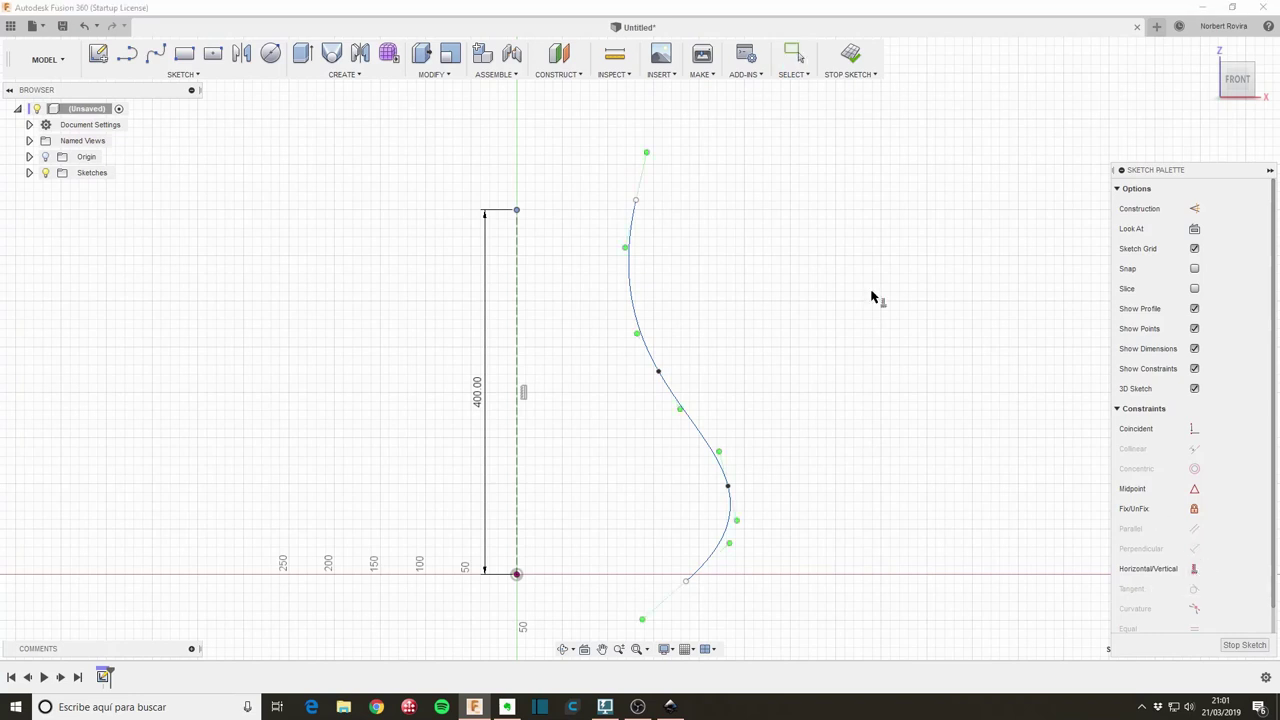
left_click(635, 203)
Constrain the spline's bottom endpoint level with the origin
middle_click_drag(772, 406, 774, 300)
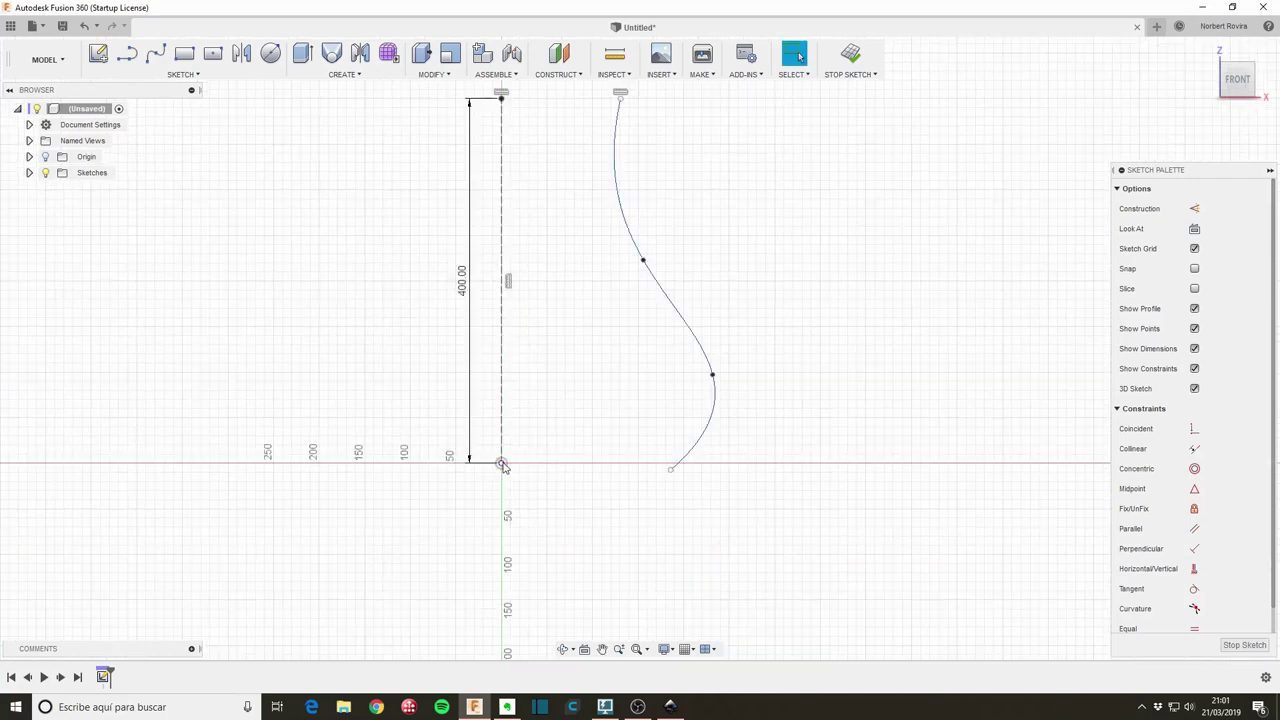
left_click(501, 462)
left_click(671, 470)
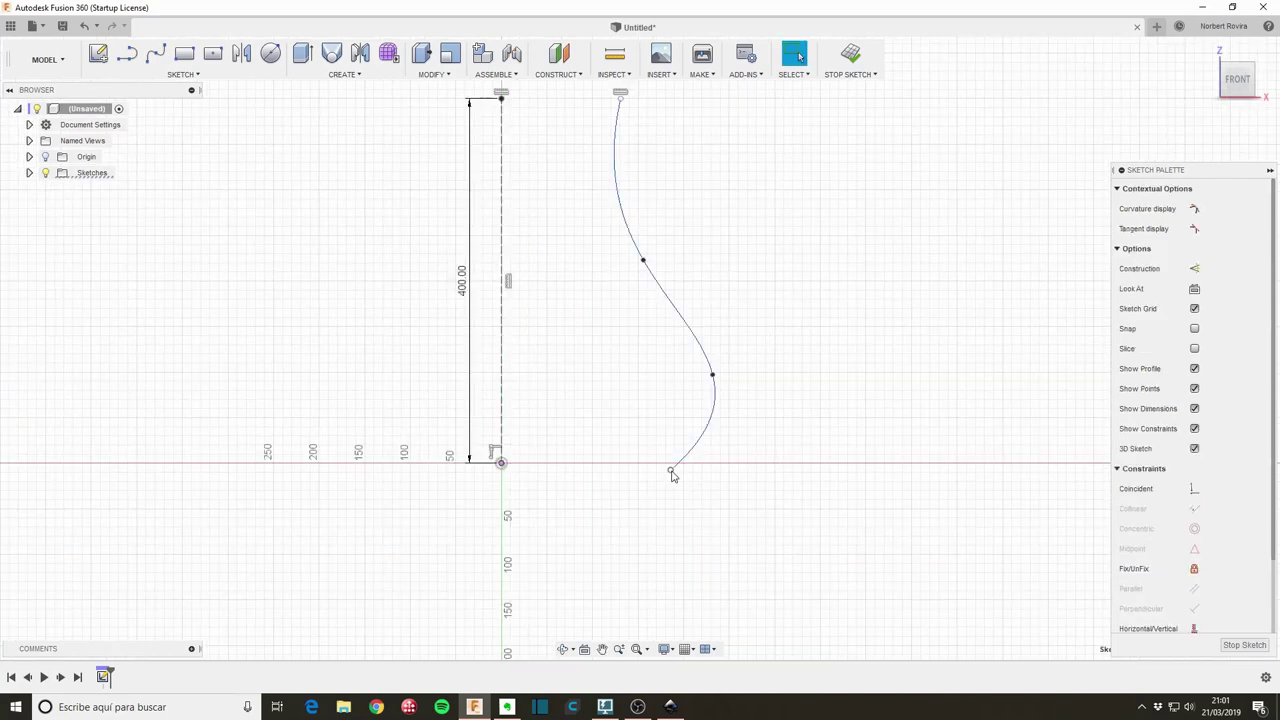
left_click(1195, 628)
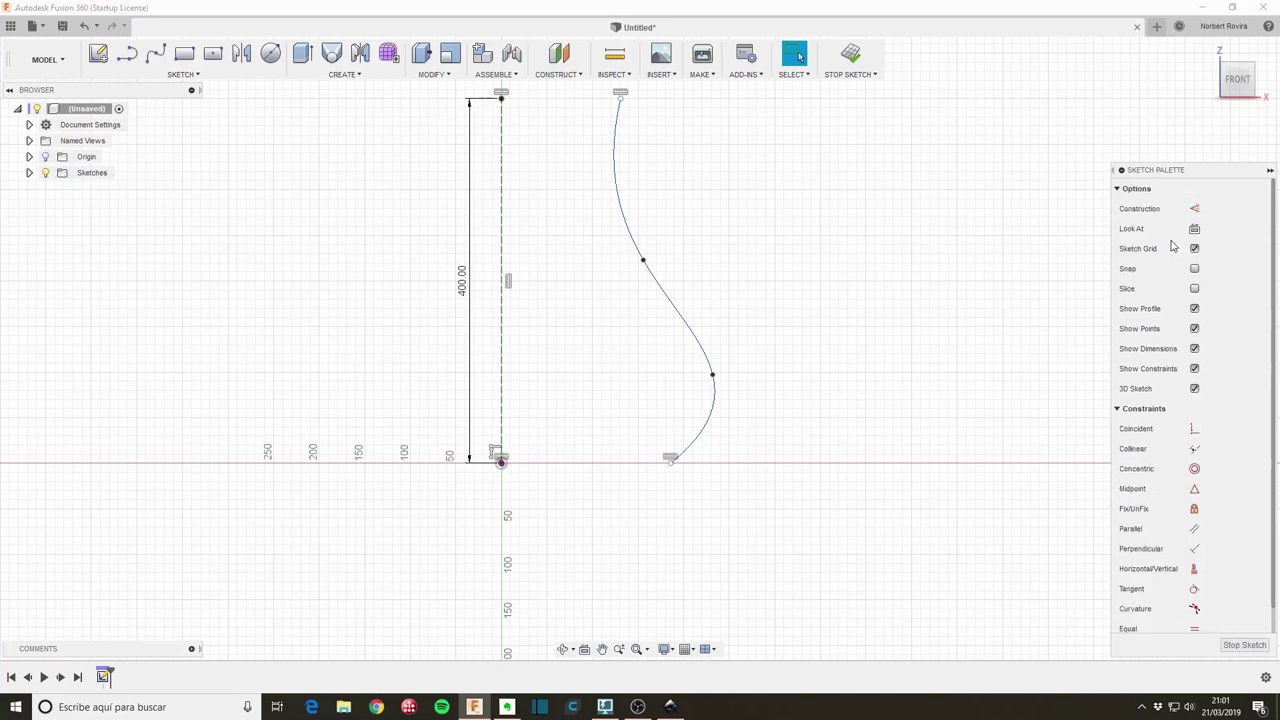
left_click_drag(1206, 170, 1124, 140)
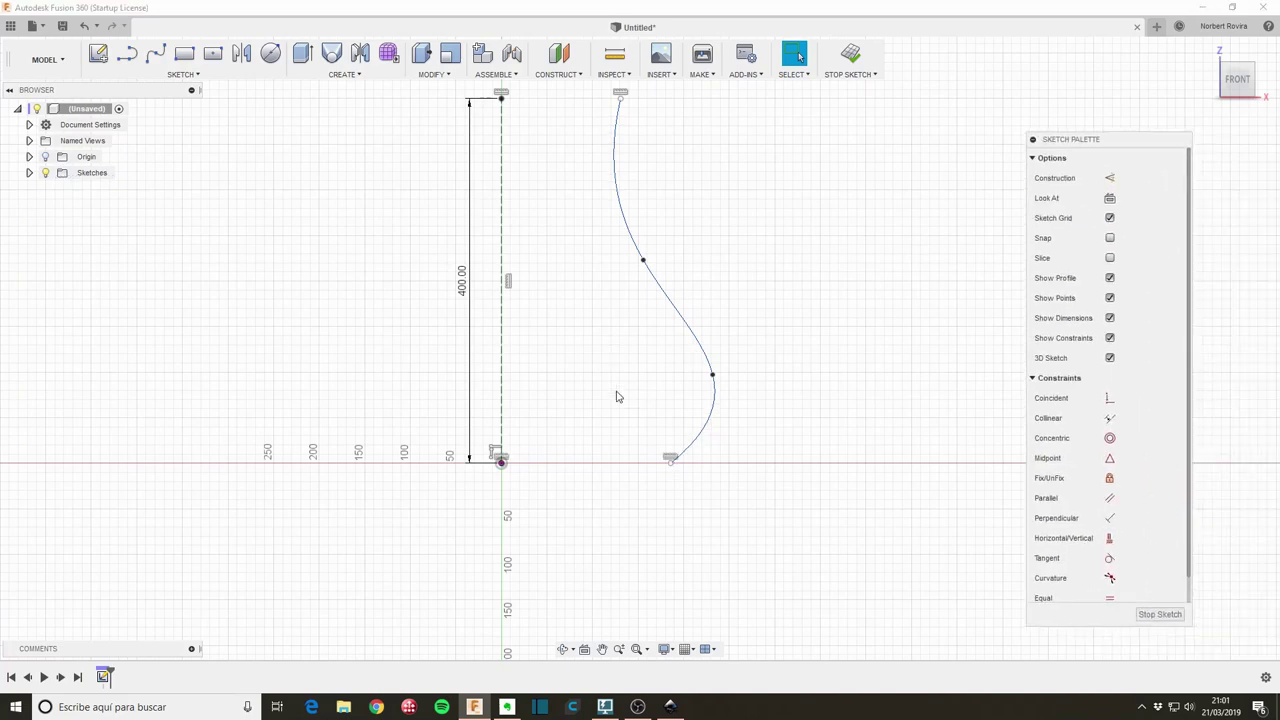
middle_click_drag(789, 186, 740, 289)
scroll(740, 289, "up", 3)
scroll(605, 247, "down", 2)
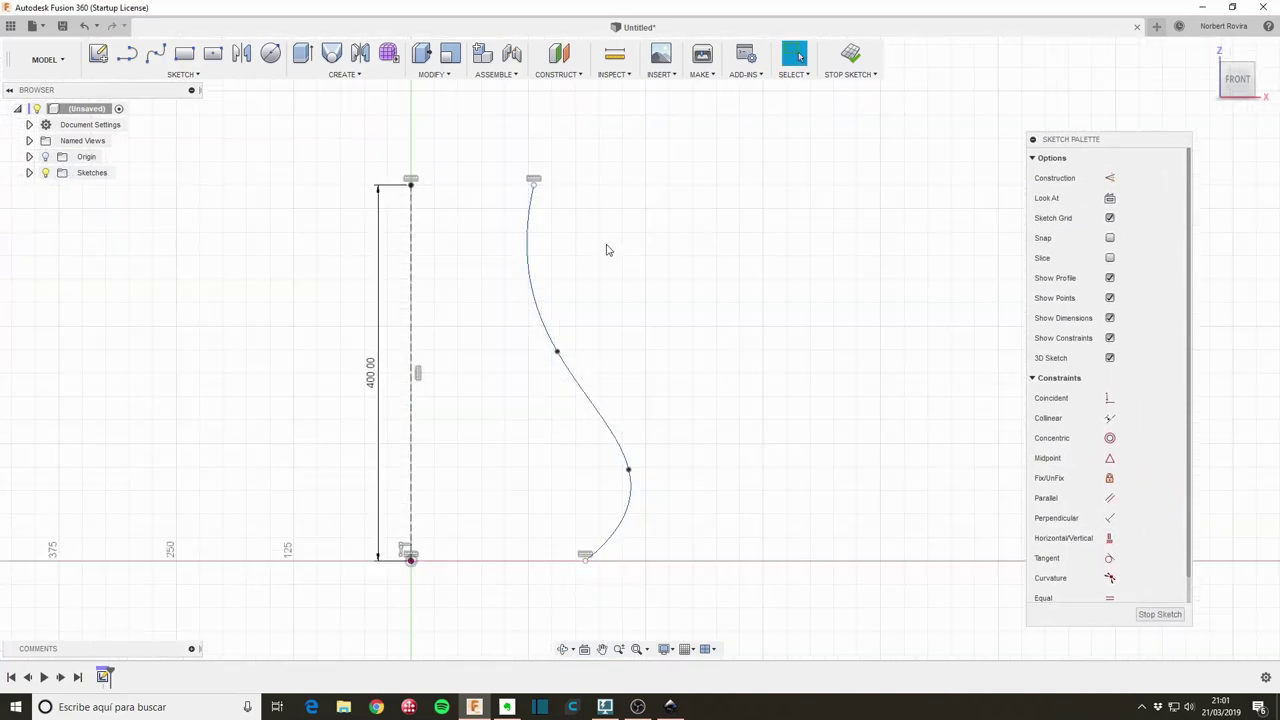
scroll(605, 247, "down", 1)
Dimension the spline's top end 50 mm from the line and bottom end 100 mm from the origin
left_click(542, 220)
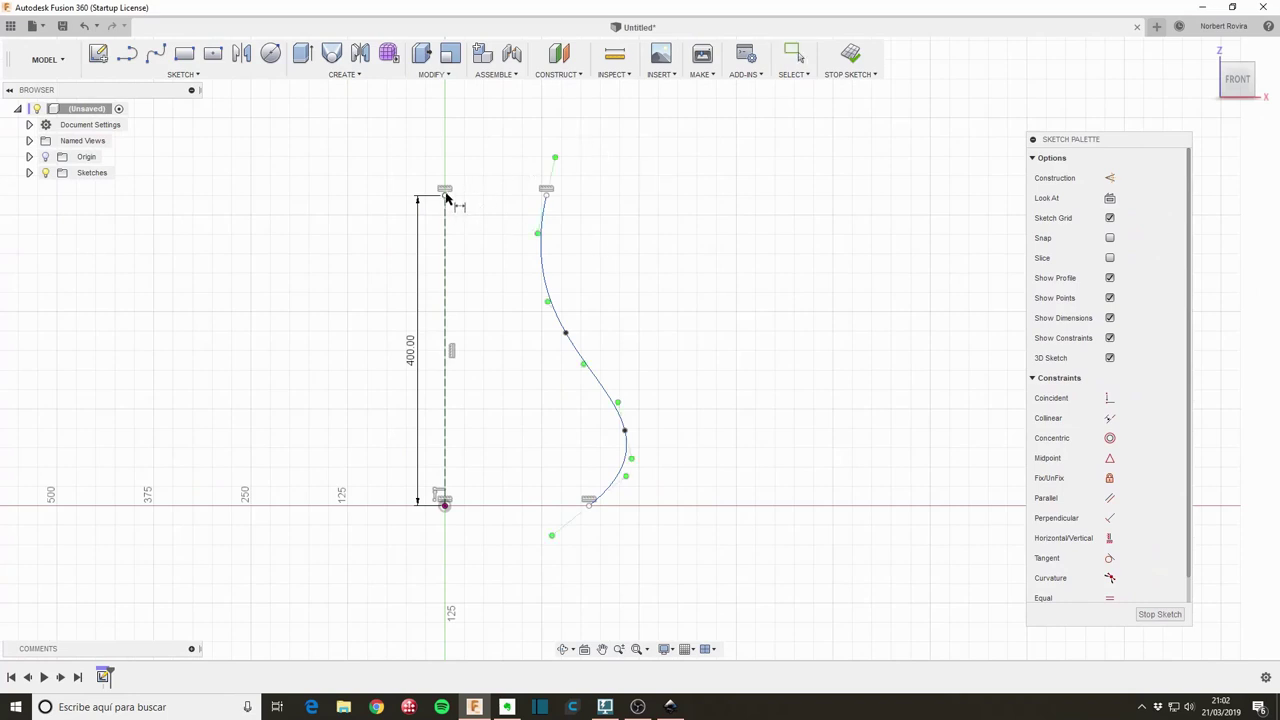
left_click(546, 196)
left_click(530, 146)
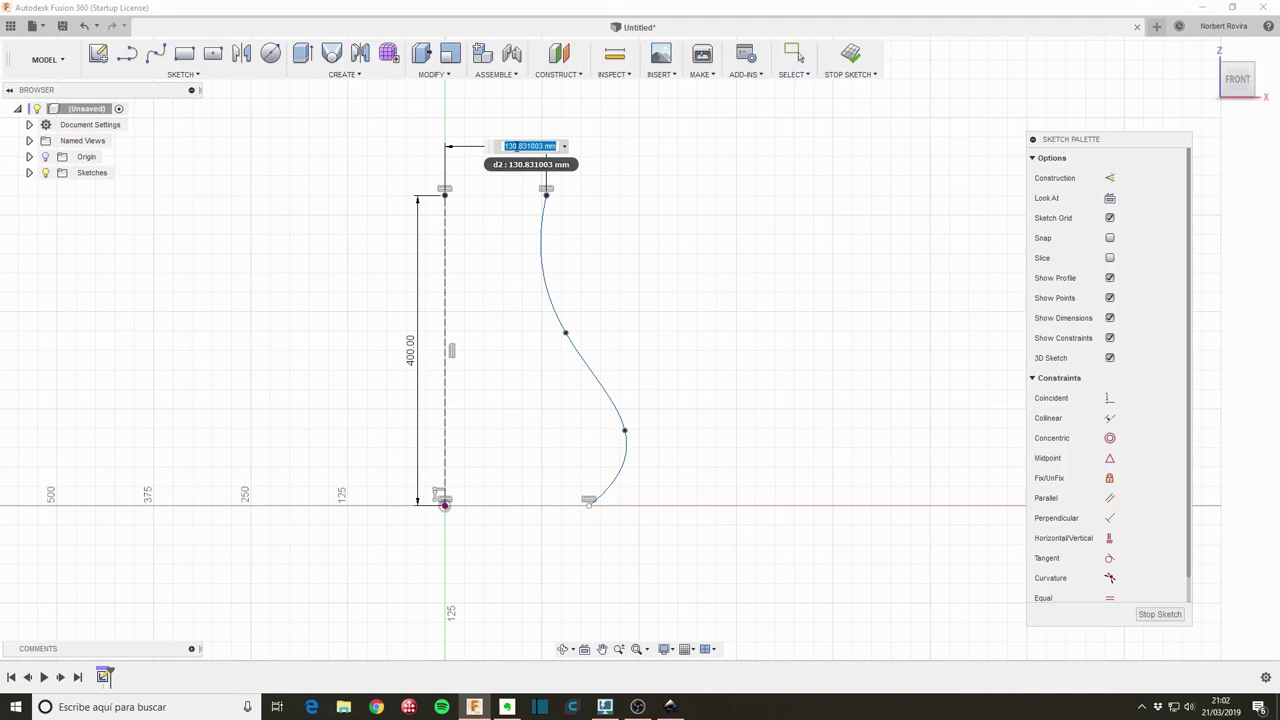
type("50")
key("Return")
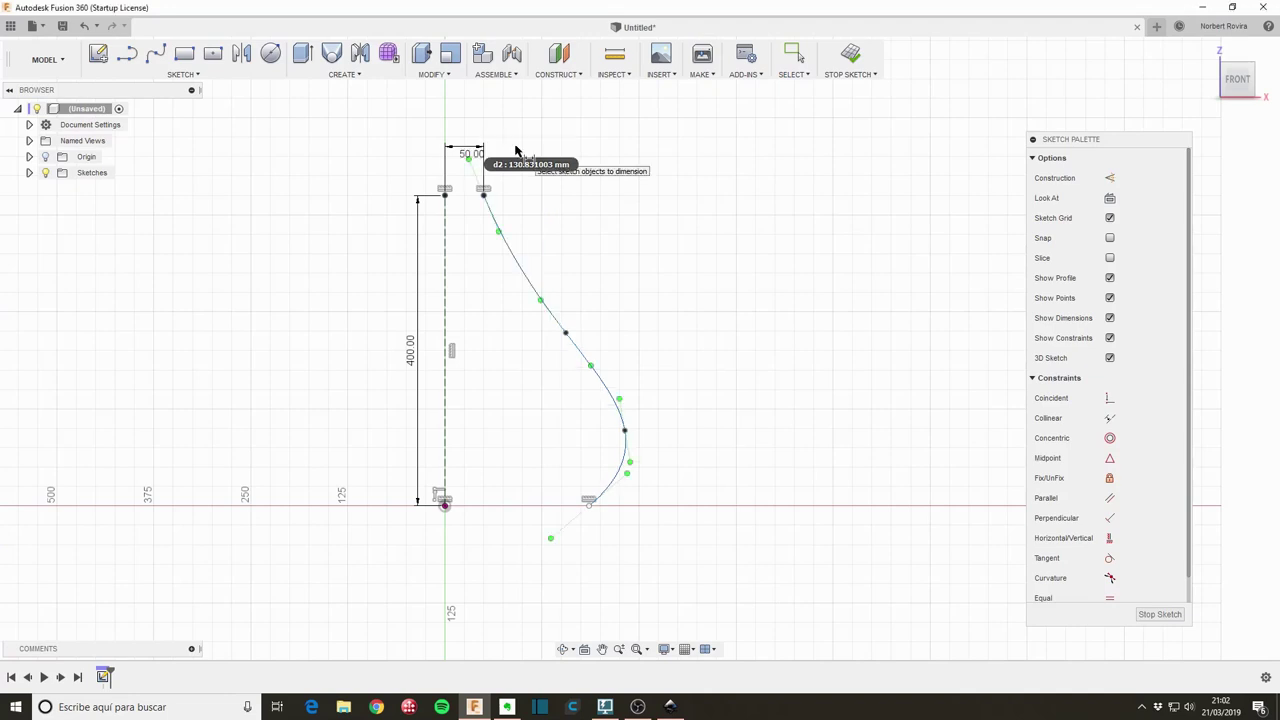
left_click(446, 507)
left_click(589, 508)
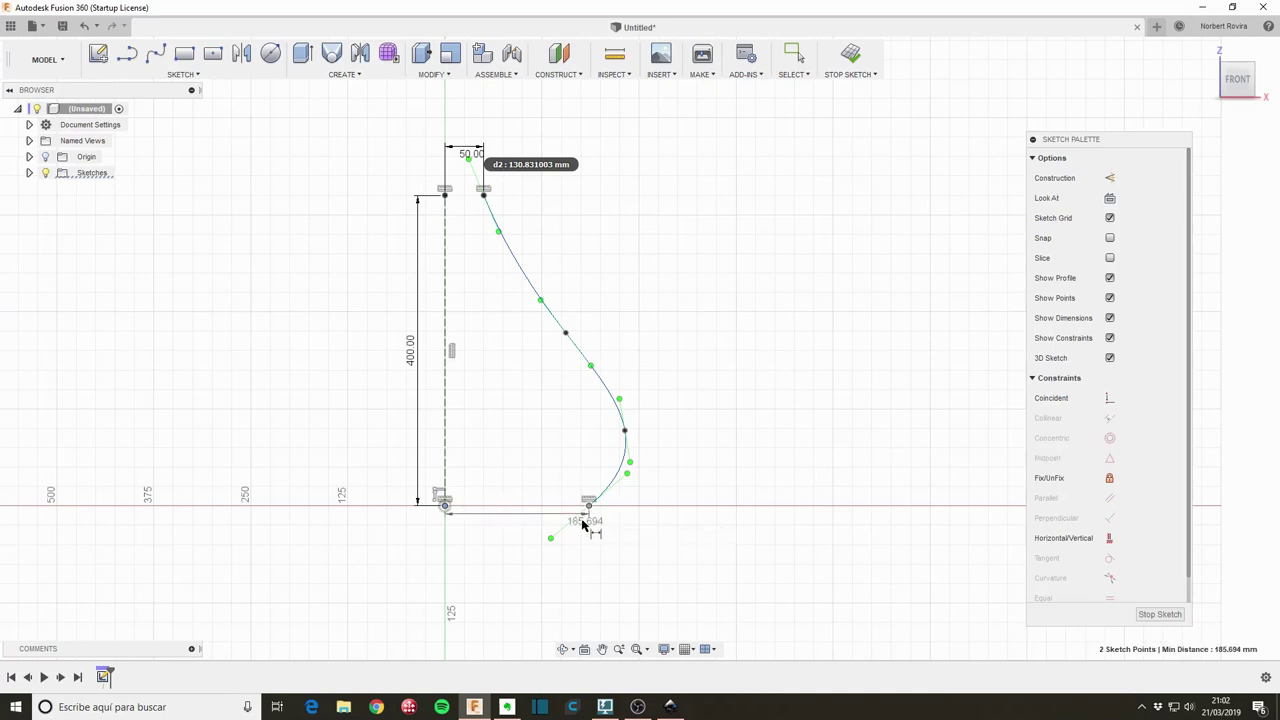
left_click(568, 578)
type("100")
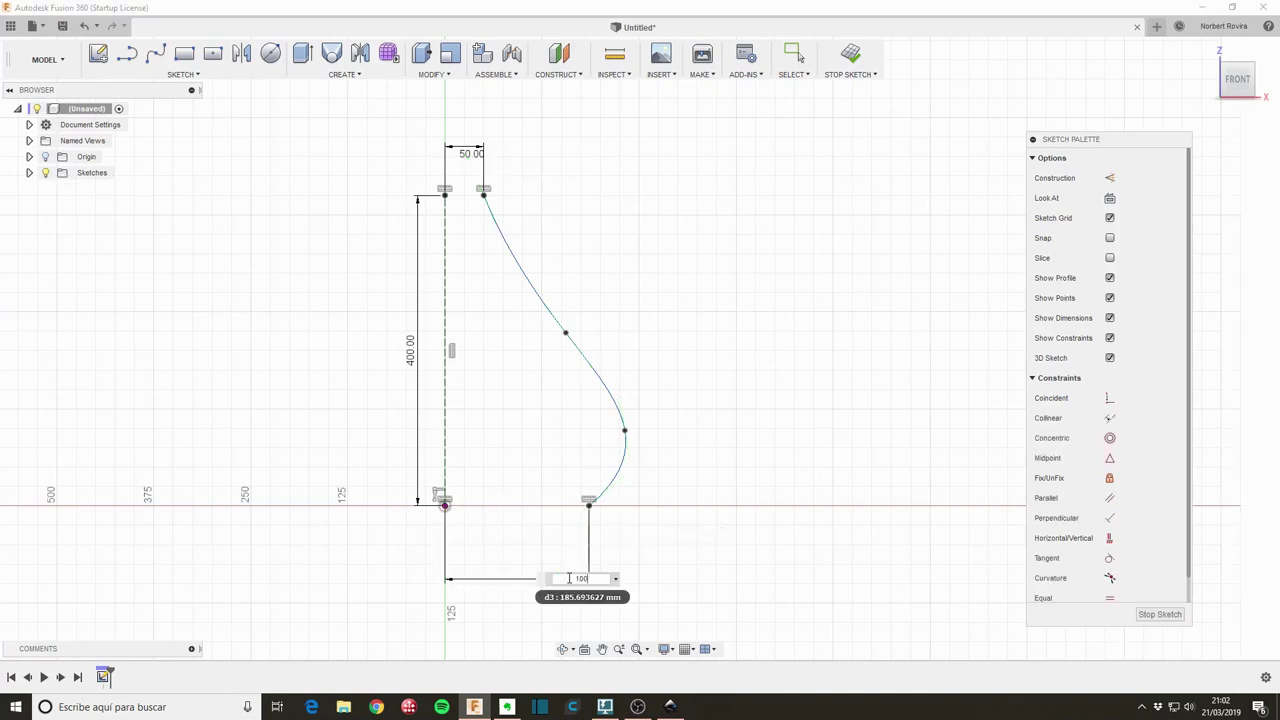
key("Return")
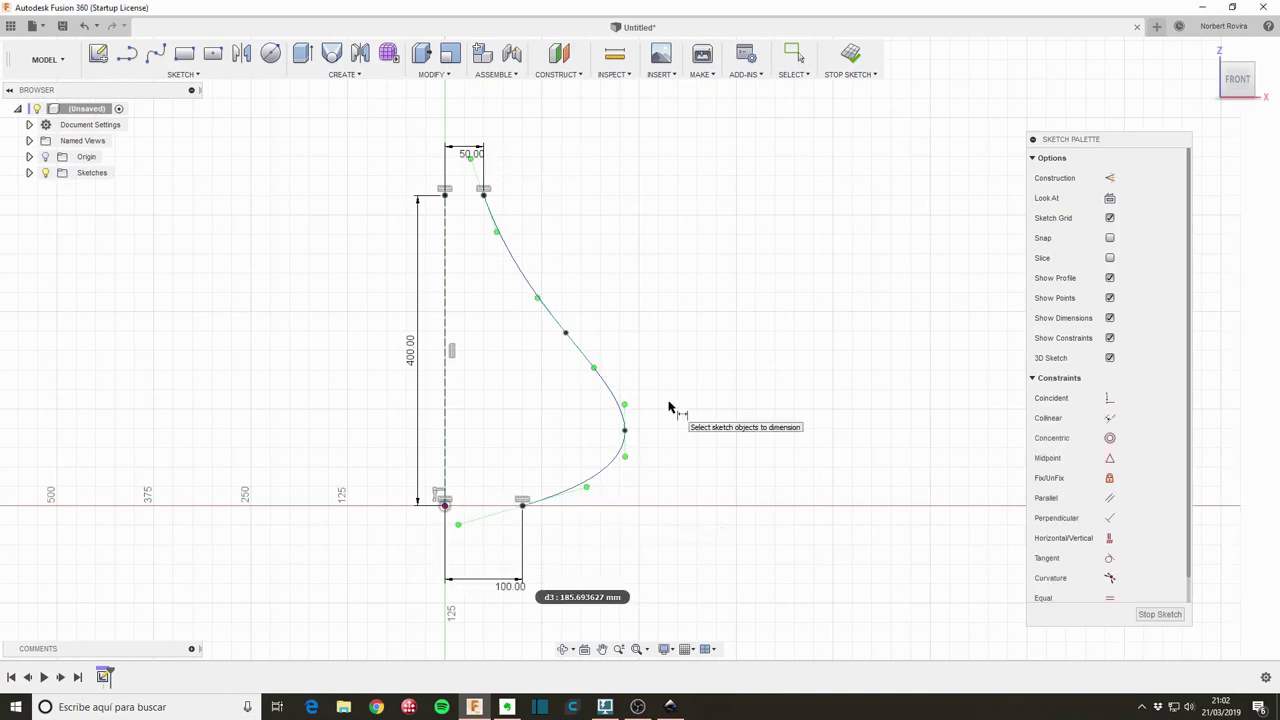
key("Escape")
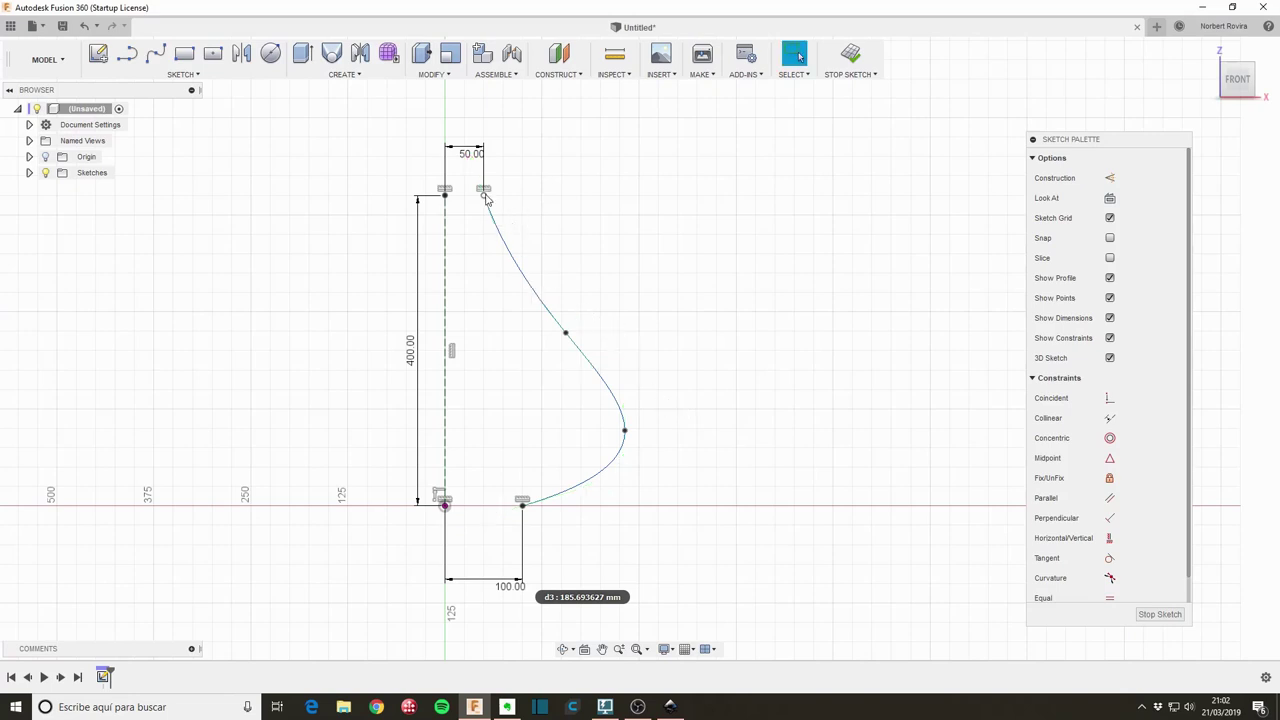
Reshape the spline by pulling its top tangent handle and shifting the two middle fit points left
left_click(491, 214)
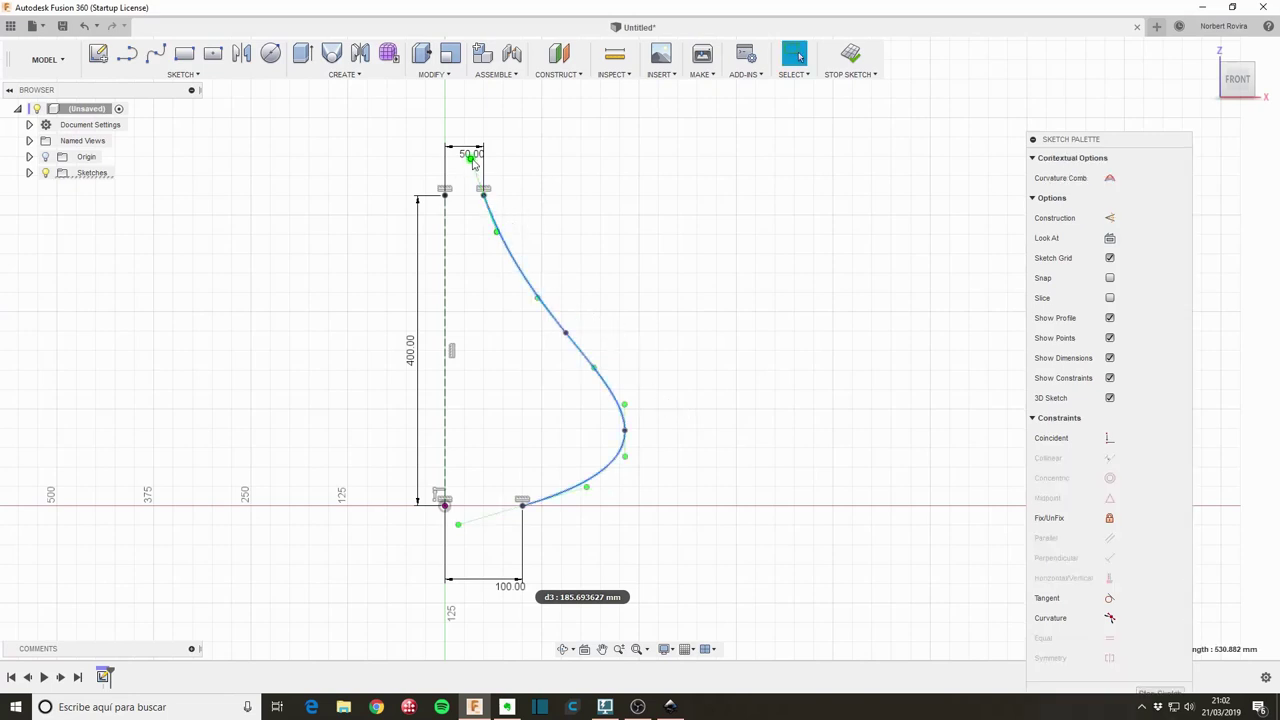
left_click_drag(473, 163, 493, 174)
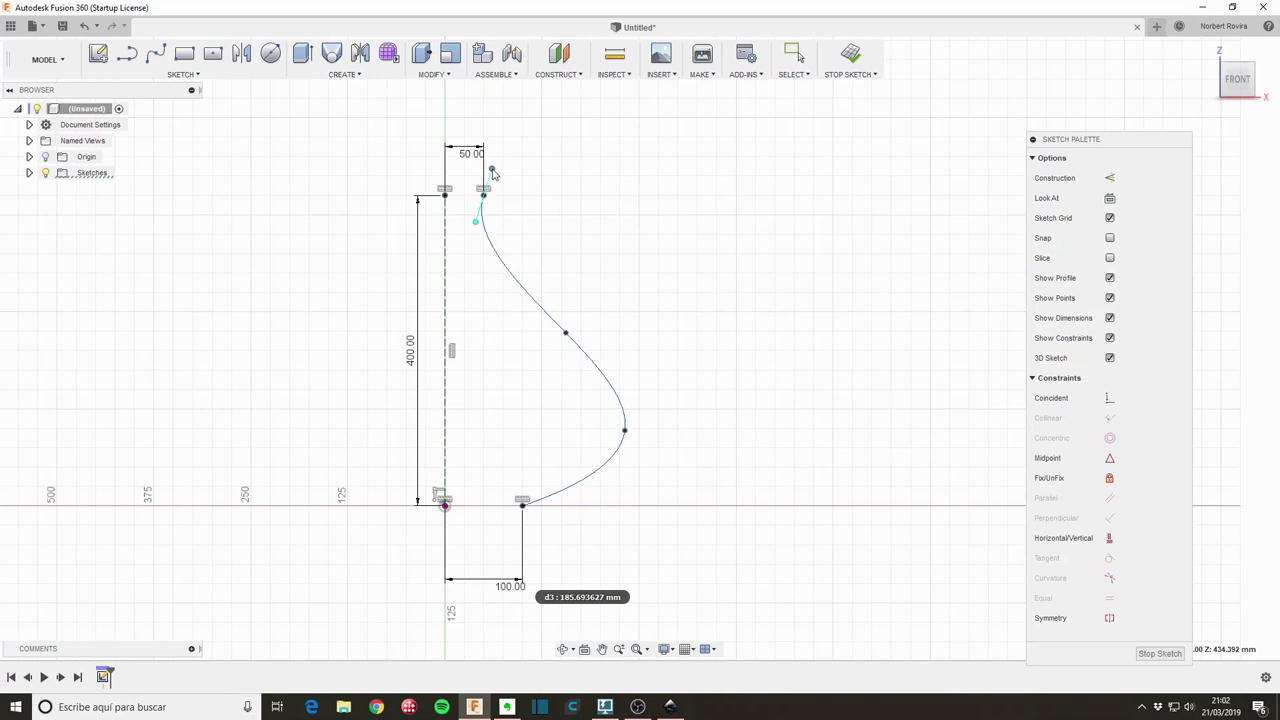
key("Escape")
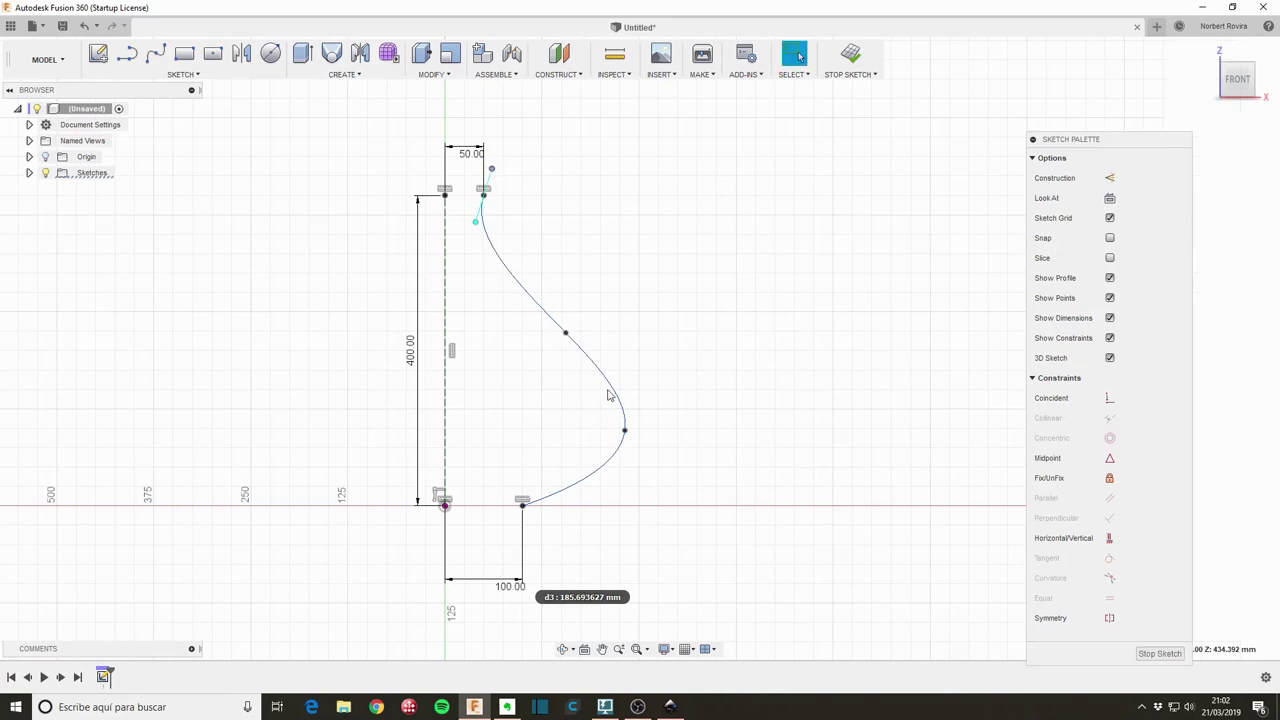
left_click_drag(624, 430, 589, 428)
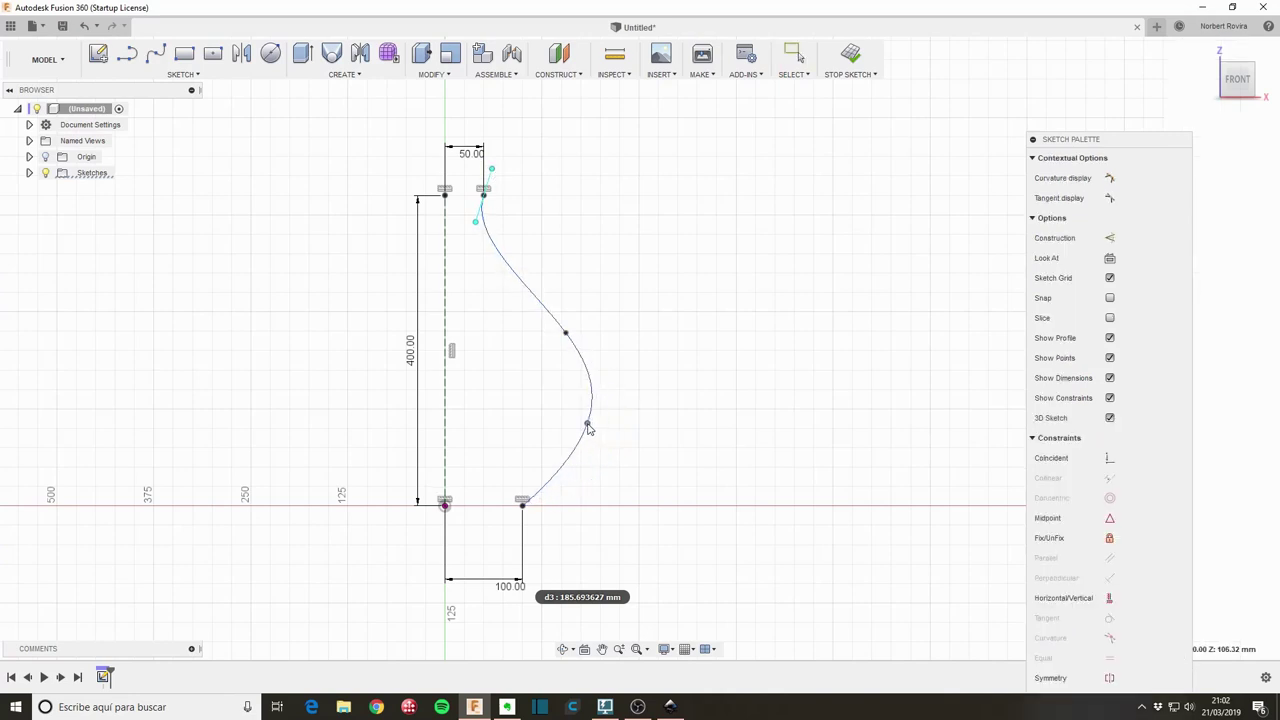
left_click_drag(566, 333, 531, 308)
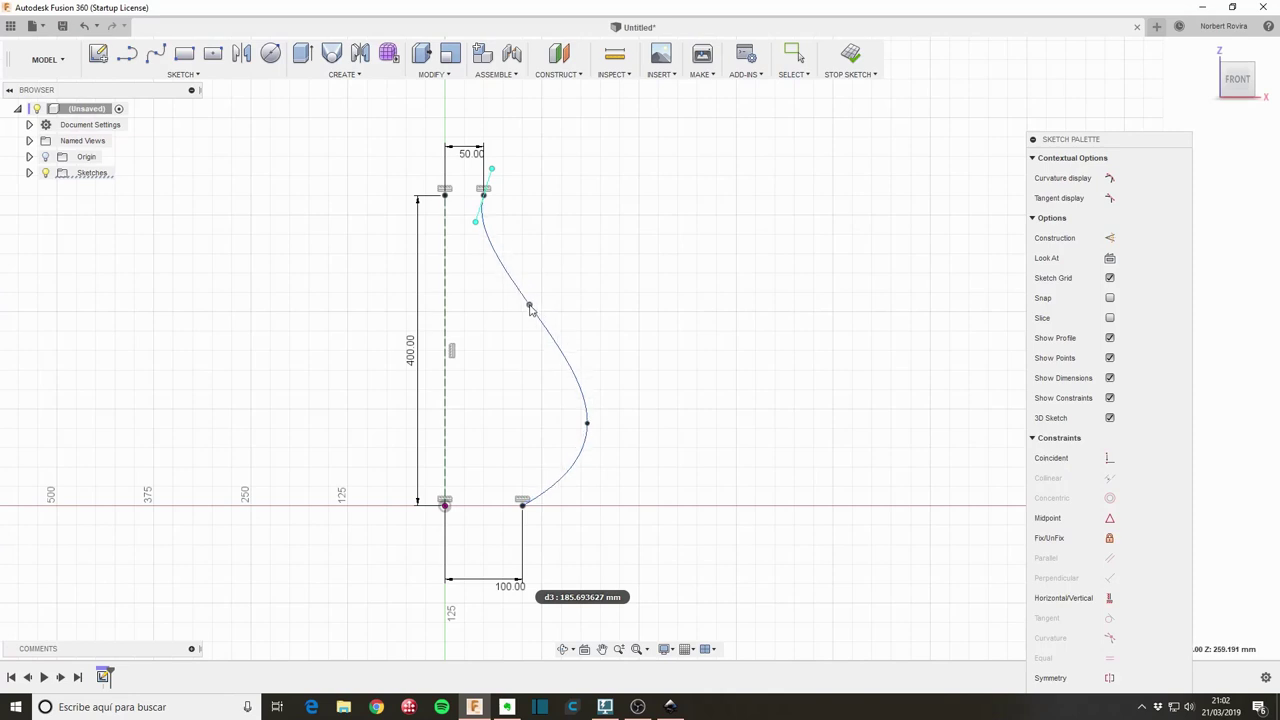
key("Escape")
Offset the S-shaped spline 40 mm to the right
key("o")
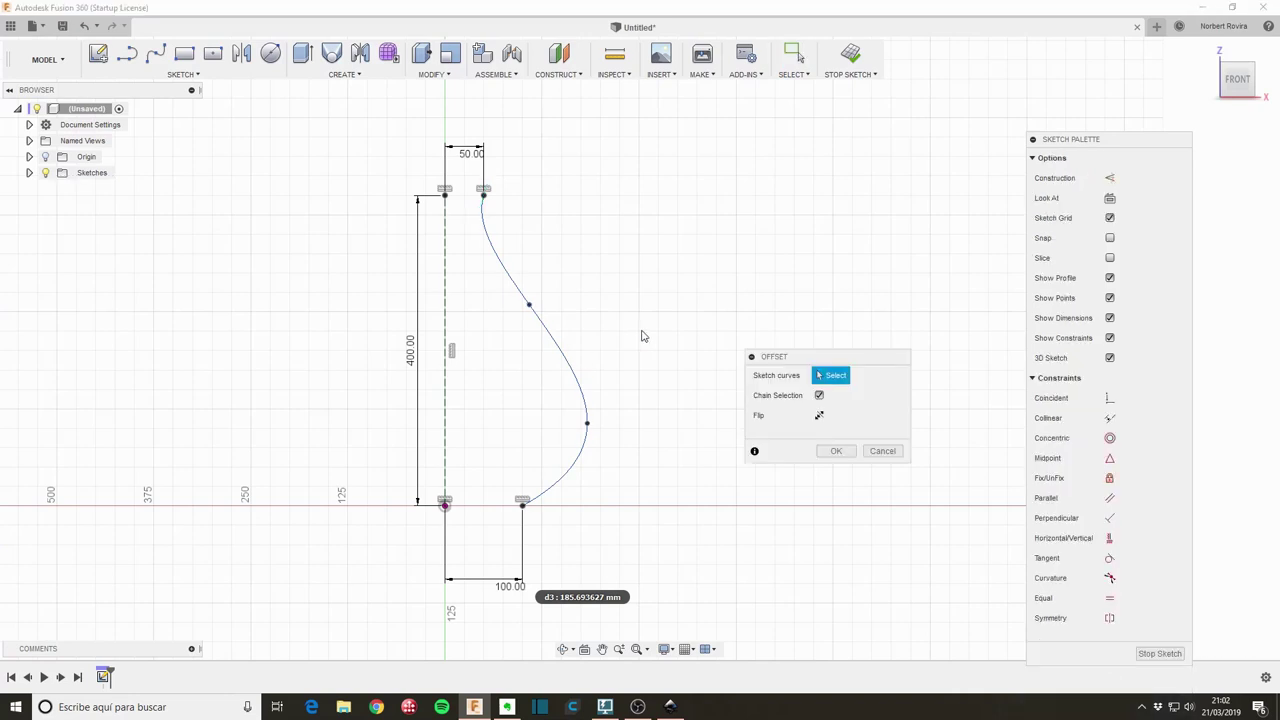
left_click(572, 370)
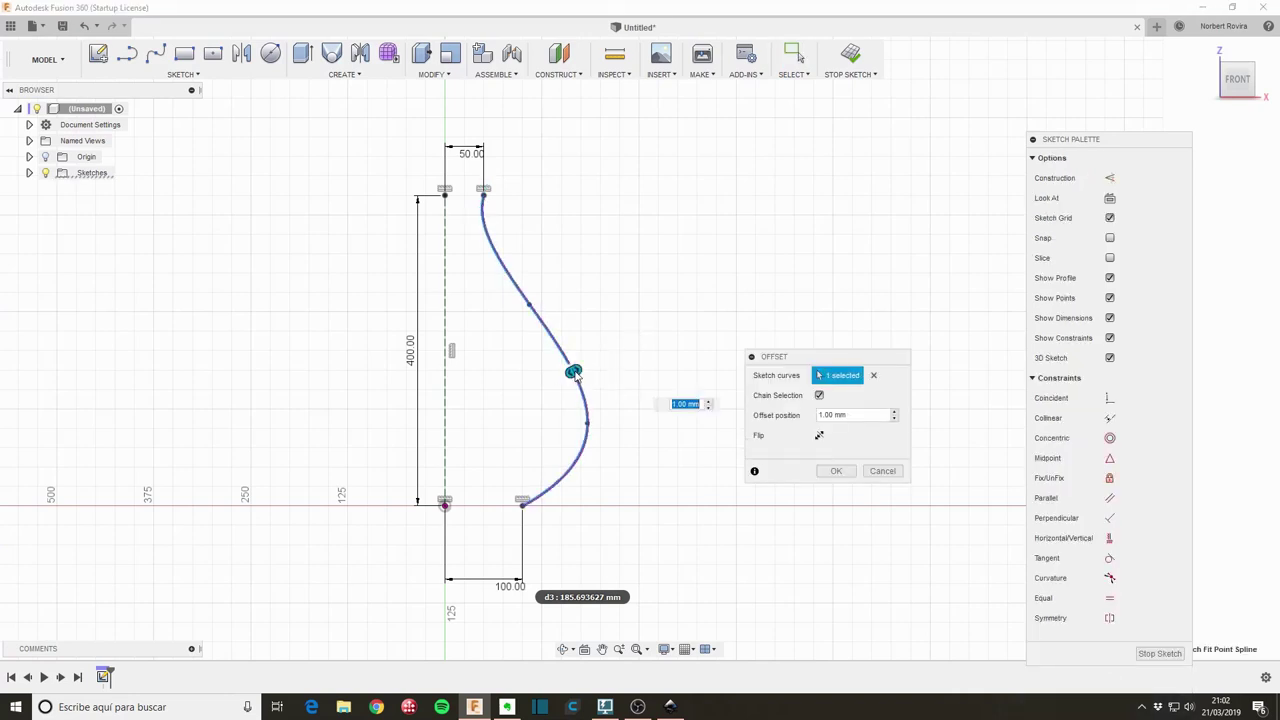
left_click_drag(572, 370, 595, 360)
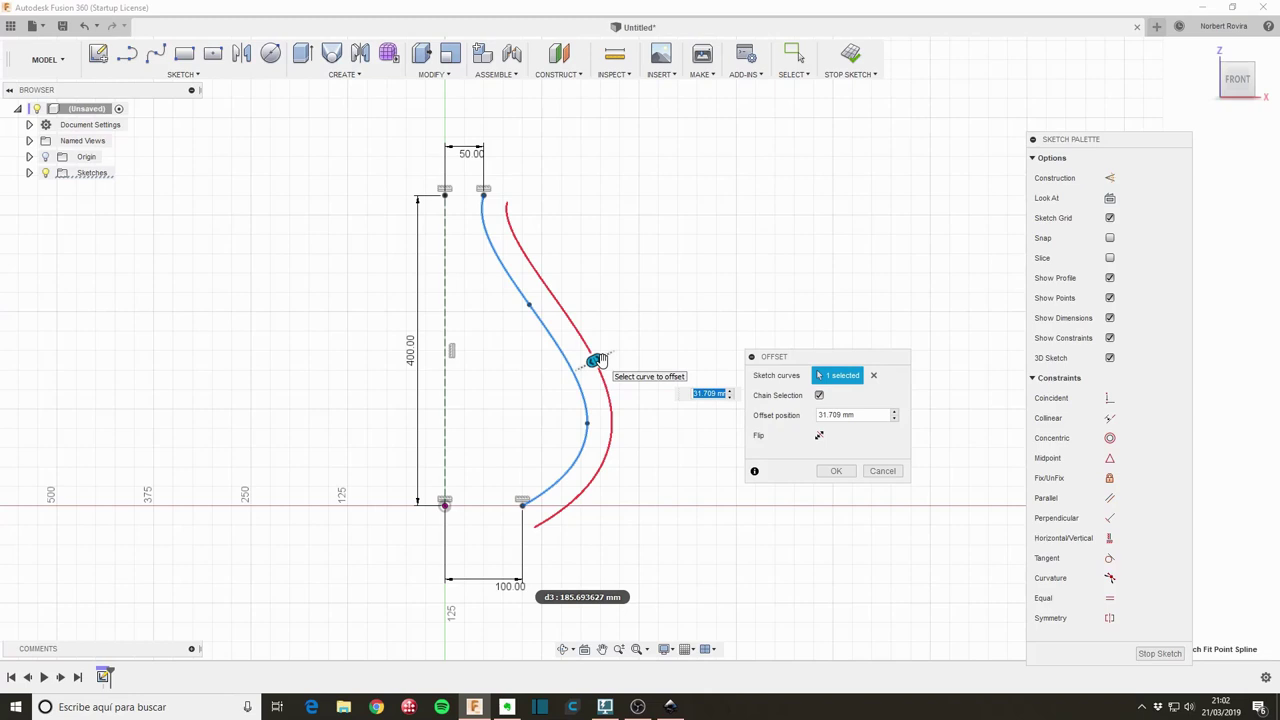
type("40")
key("Return")
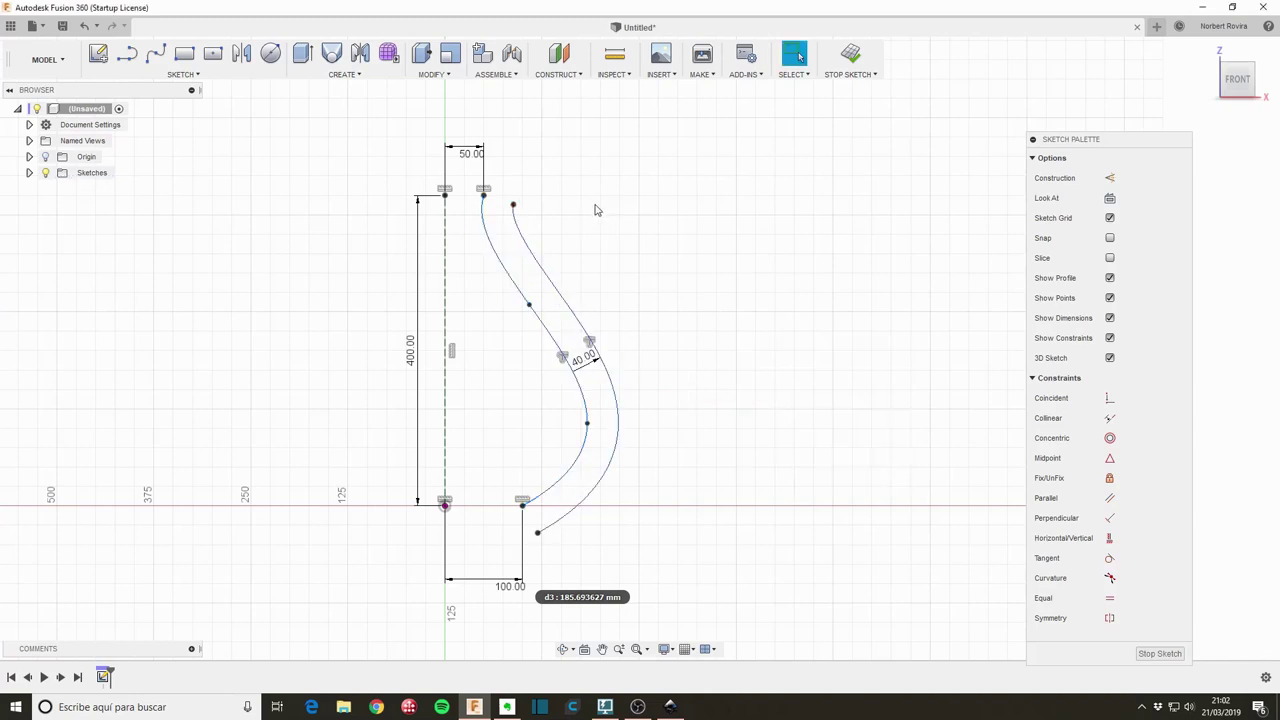
Join the top and bottom ends of both curves with small three-point arcs to close the rib
key("s")
left_click(712, 238)
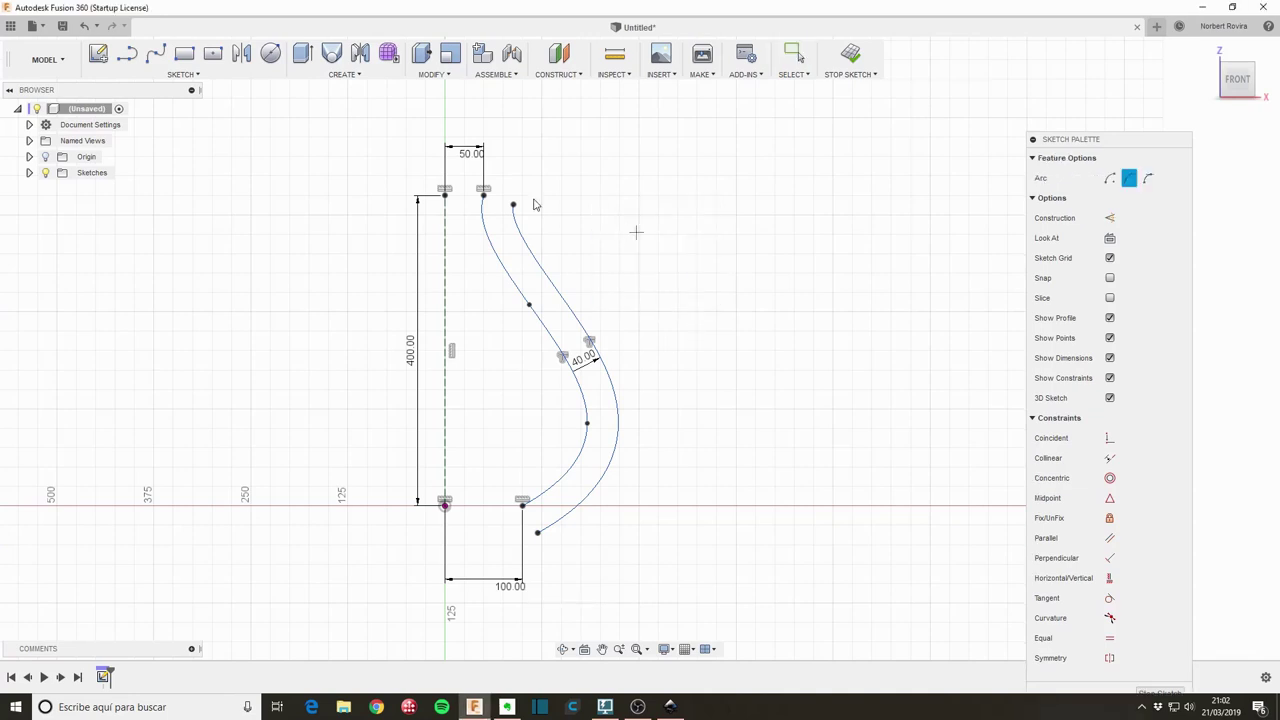
left_click(483, 195)
left_click(507, 196)
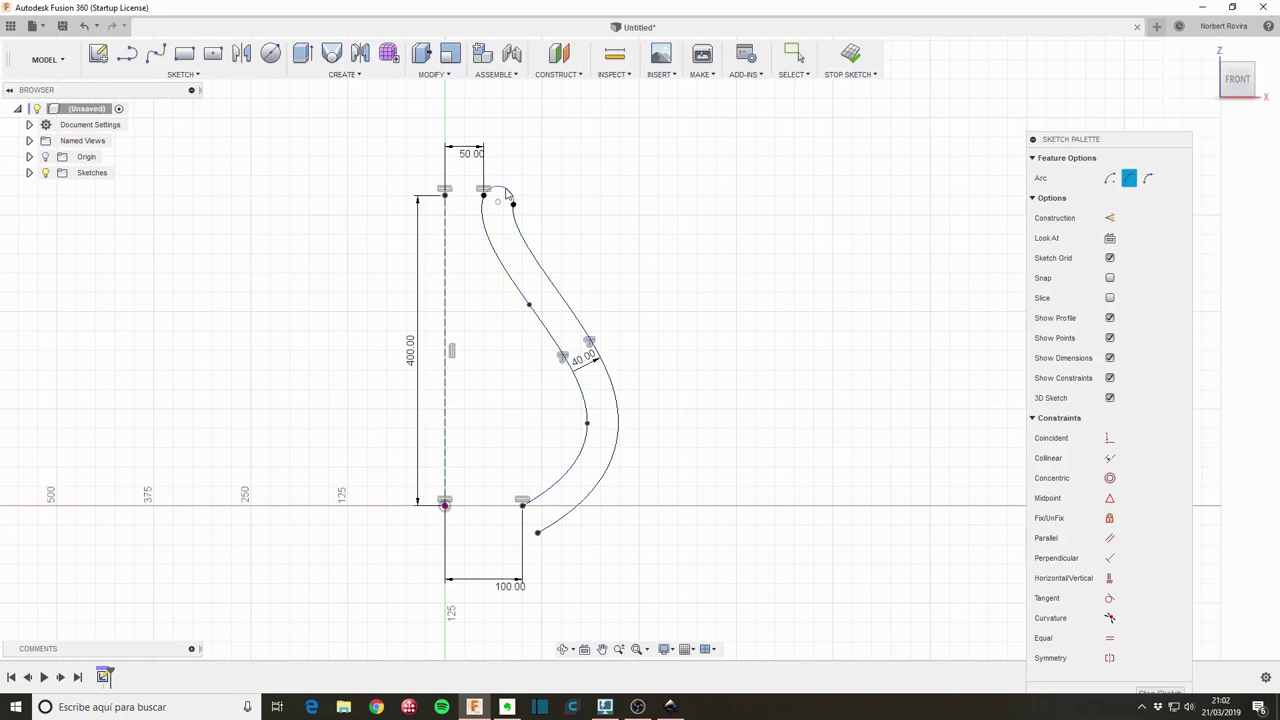
left_click(538, 532)
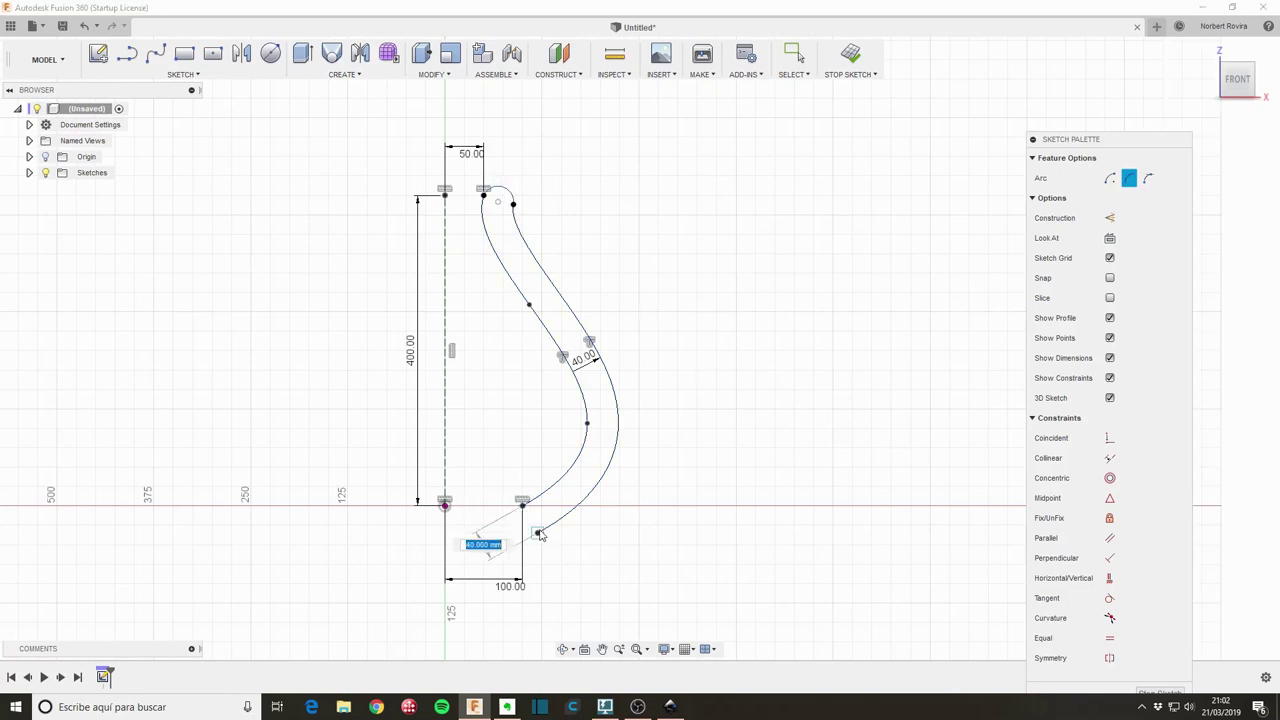
key("Escape")
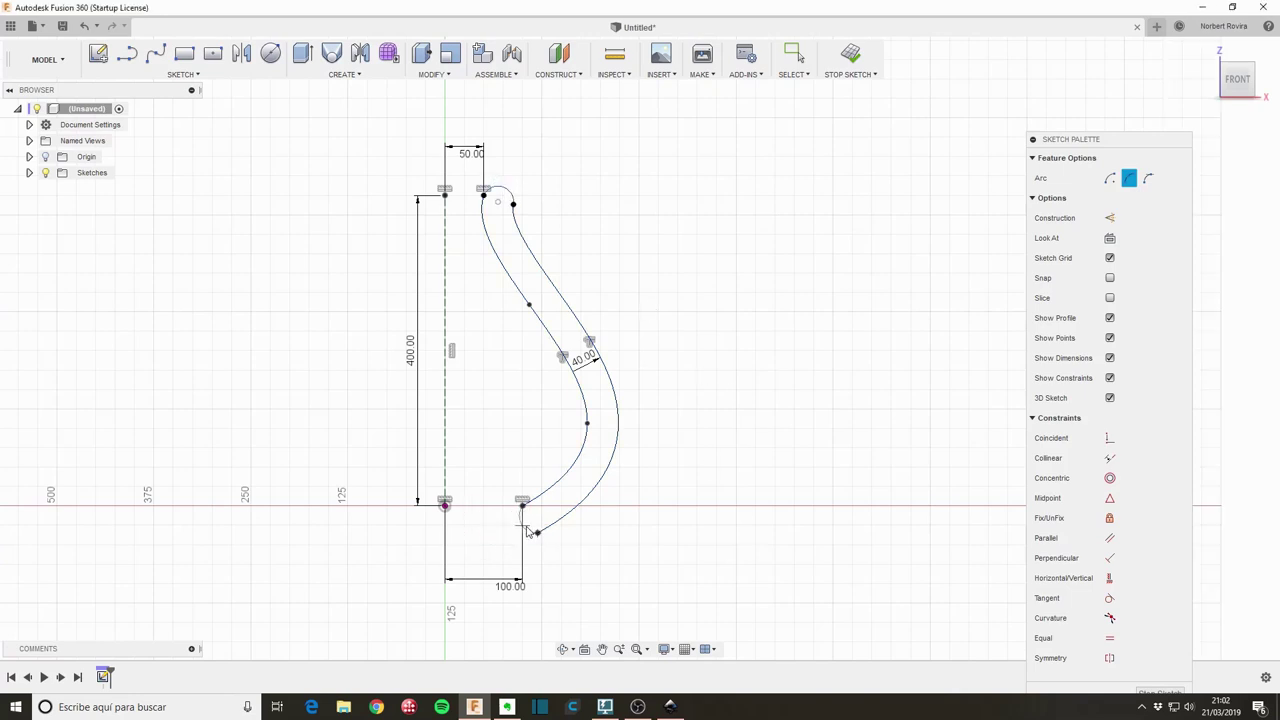
left_click(526, 531)
key("Escape")
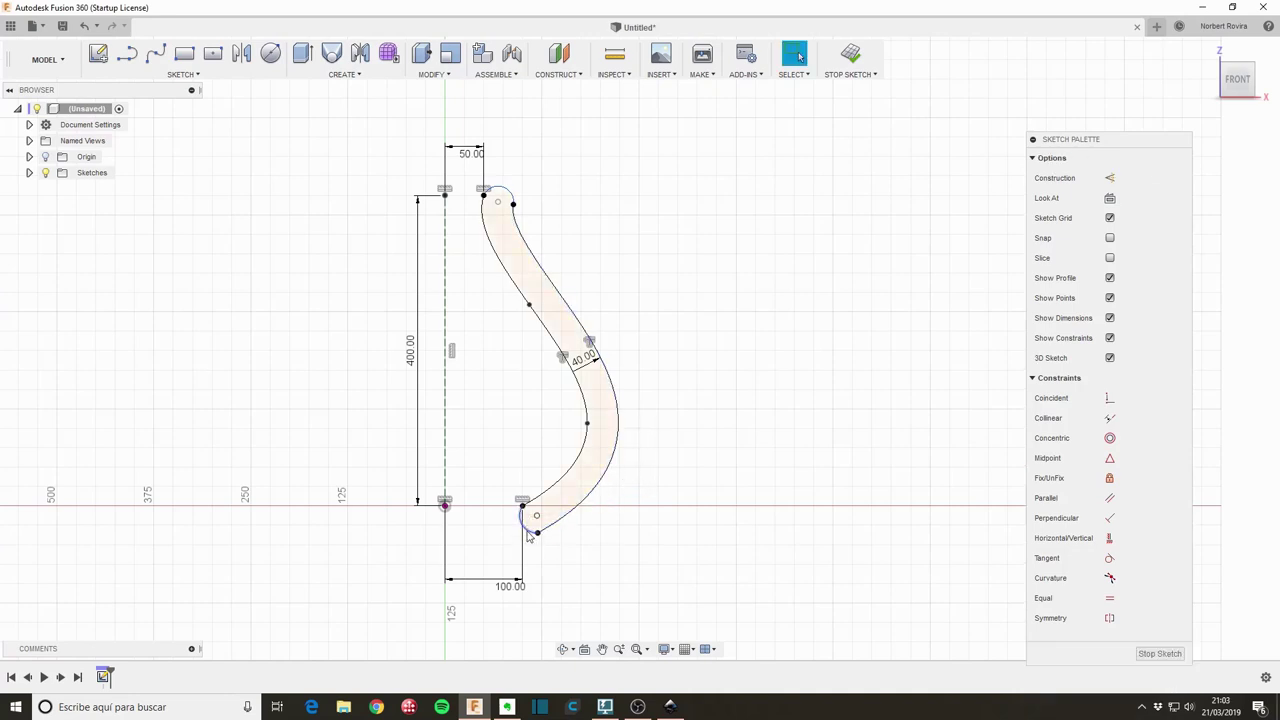
left_click(524, 530)
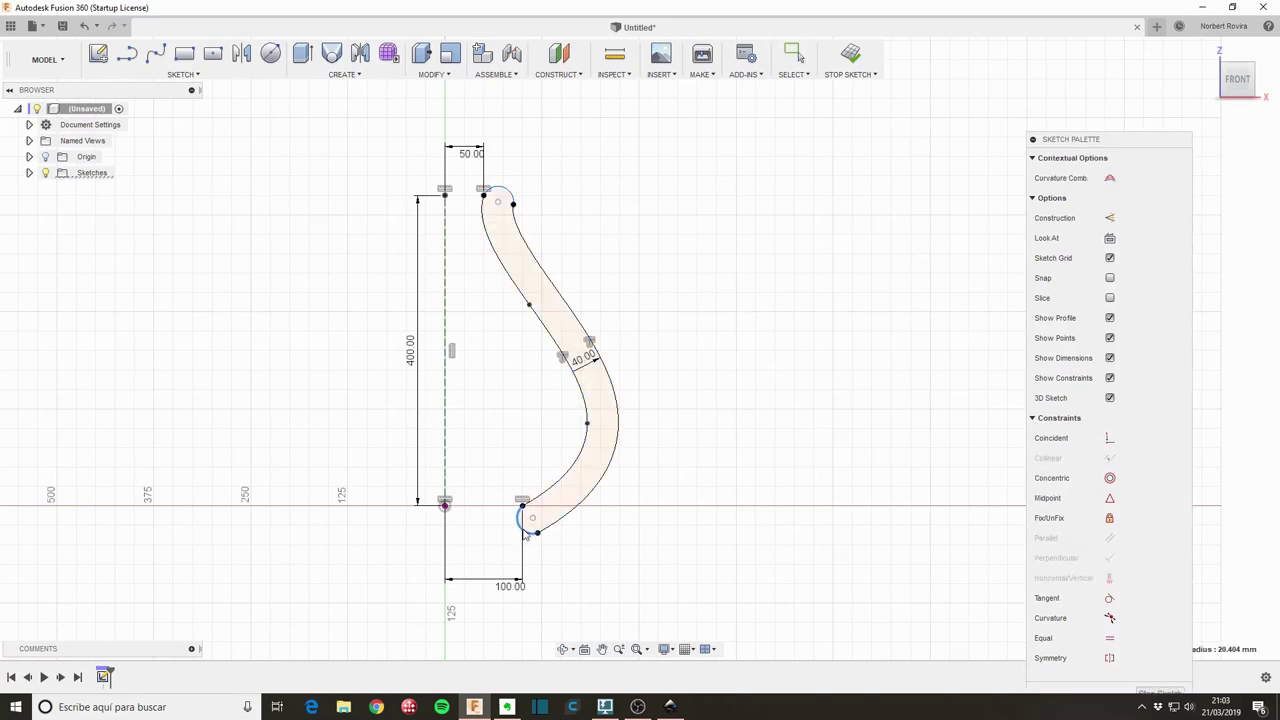
Draw a 30 × 5 mm center rectangle crossing the top end of the rib
left_click(666, 384)
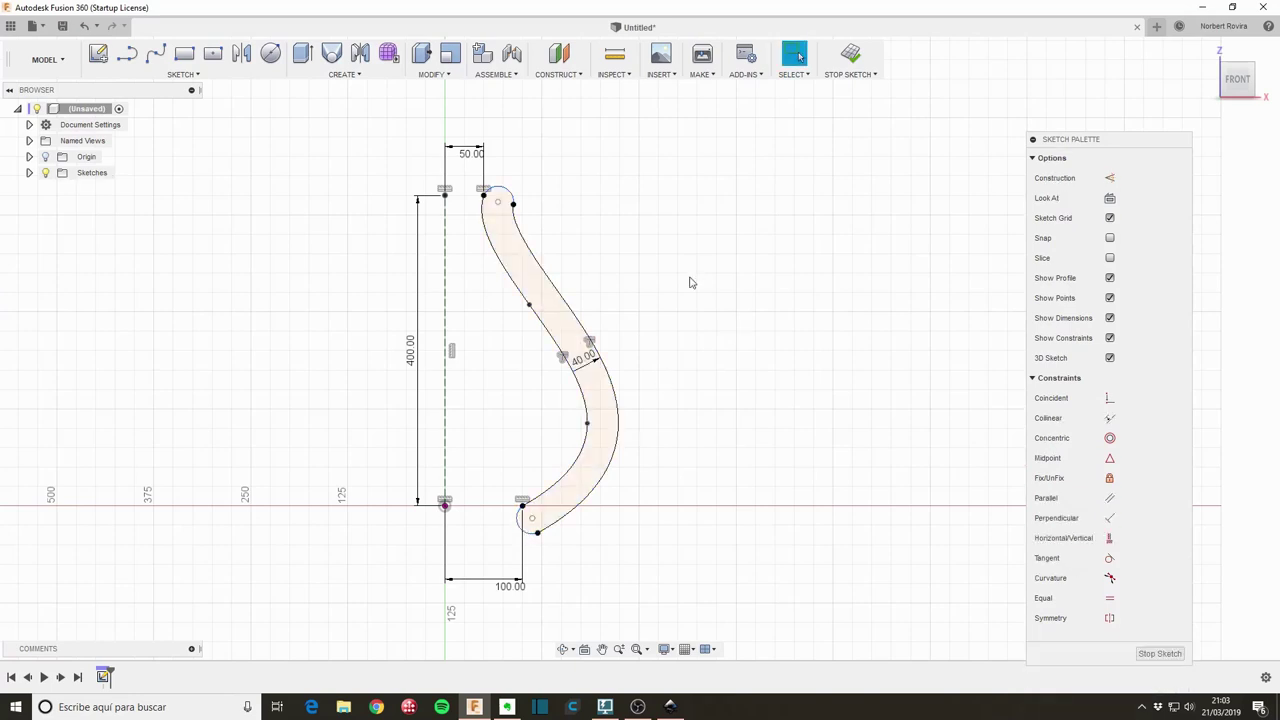
scroll(546, 227, "up", 3)
middle_click_drag(546, 227, 622, 201)
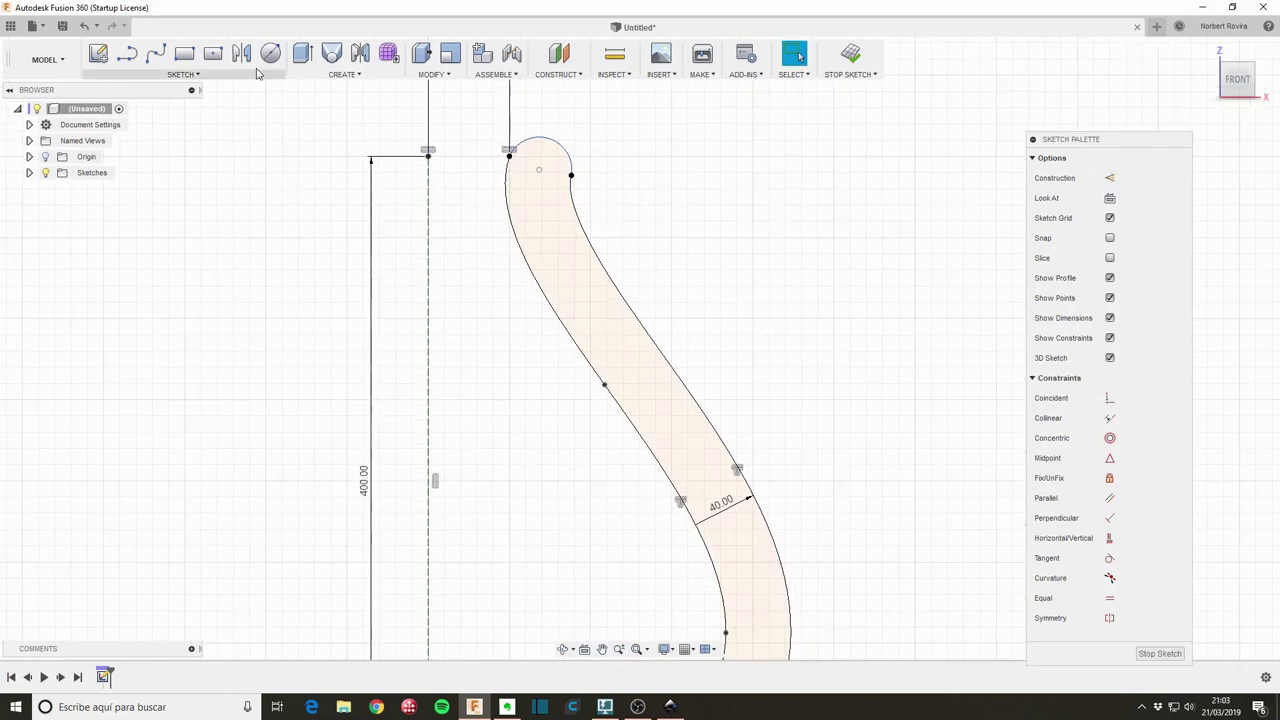
left_click(215, 58)
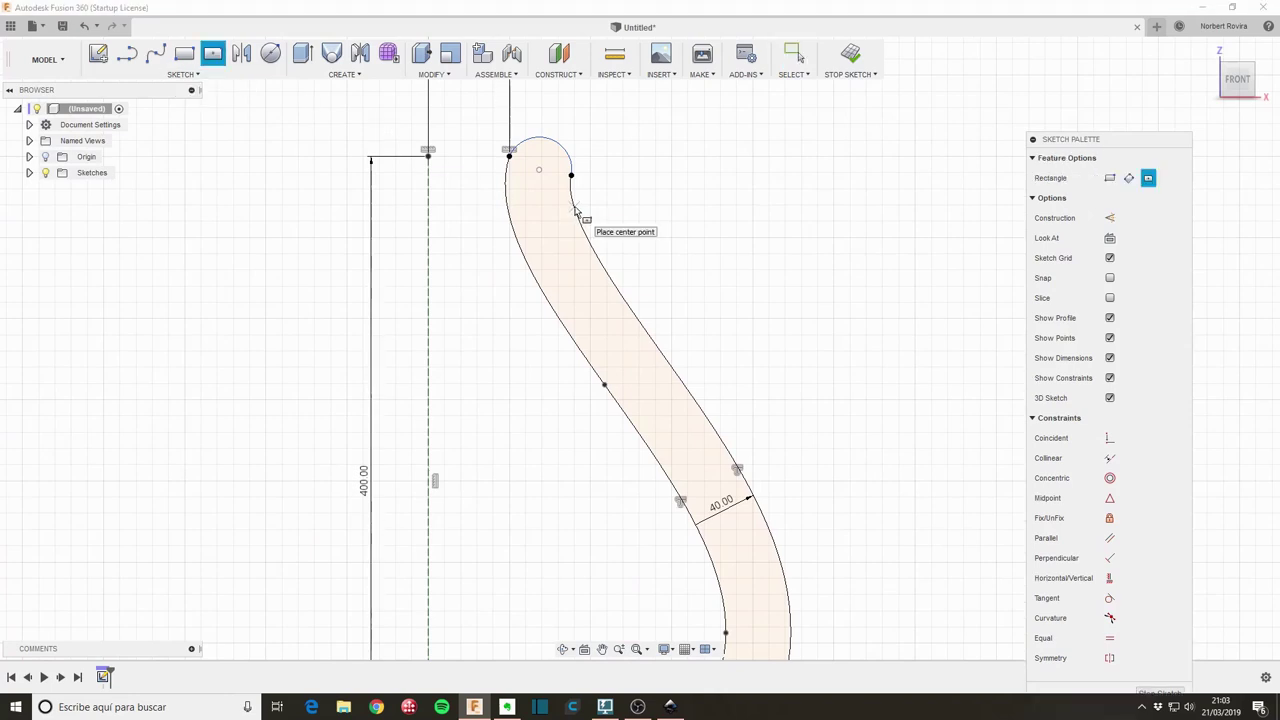
left_click(585, 204)
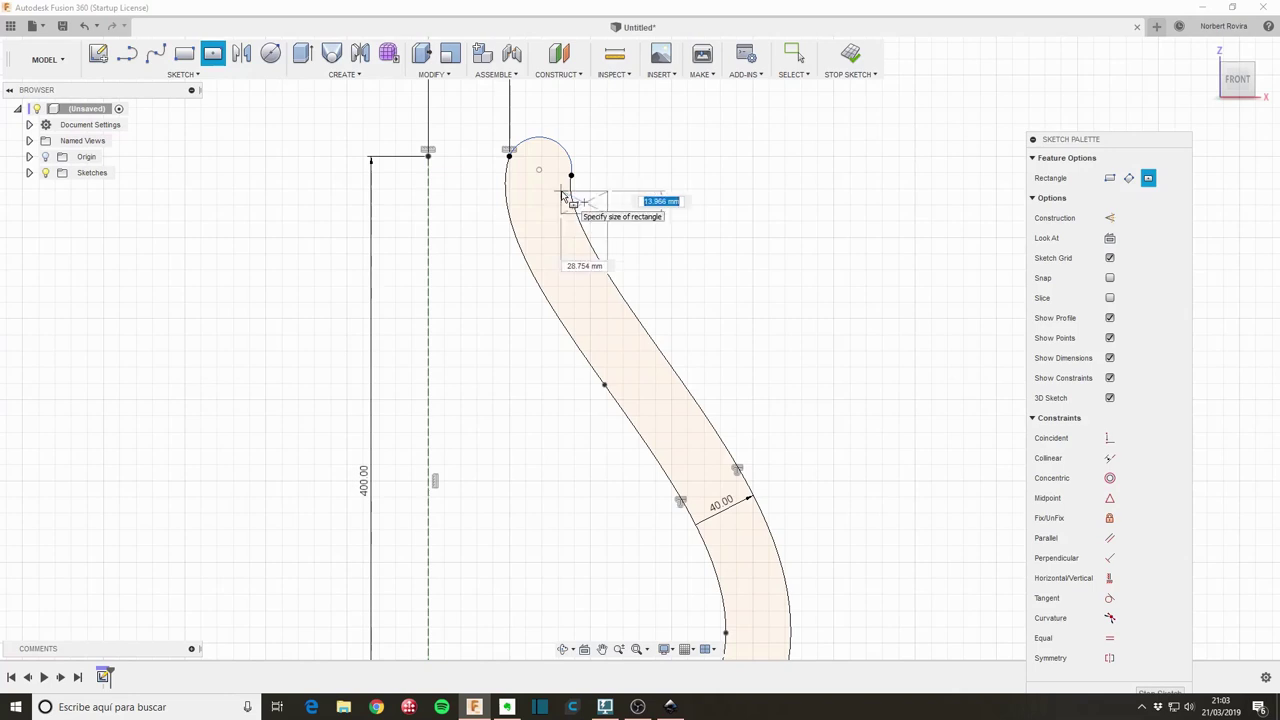
type("5")
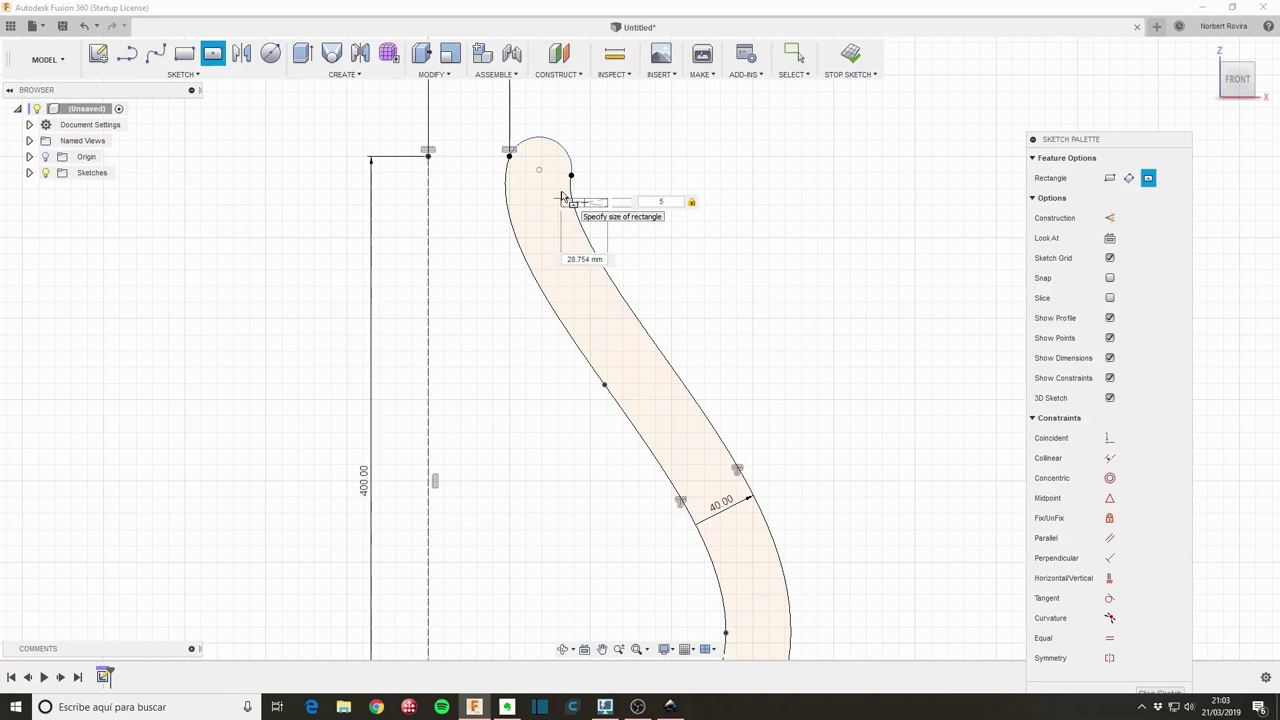
key("Tab")
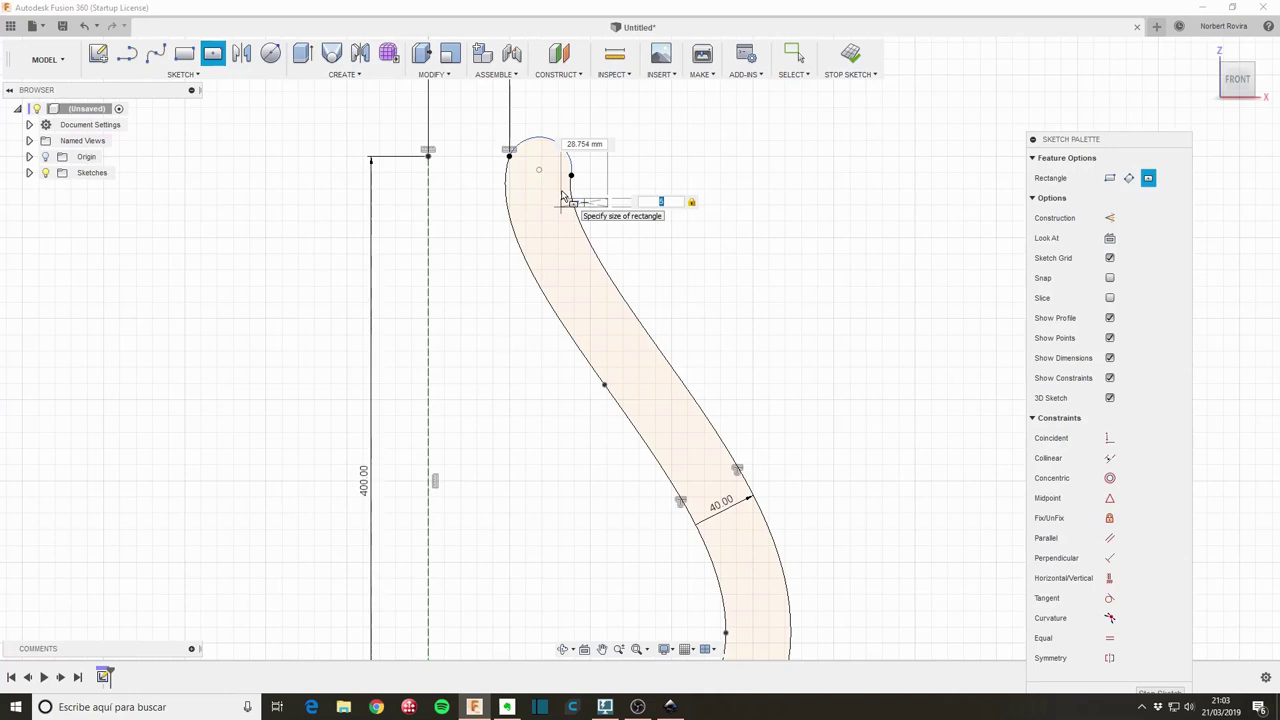
key("Tab")
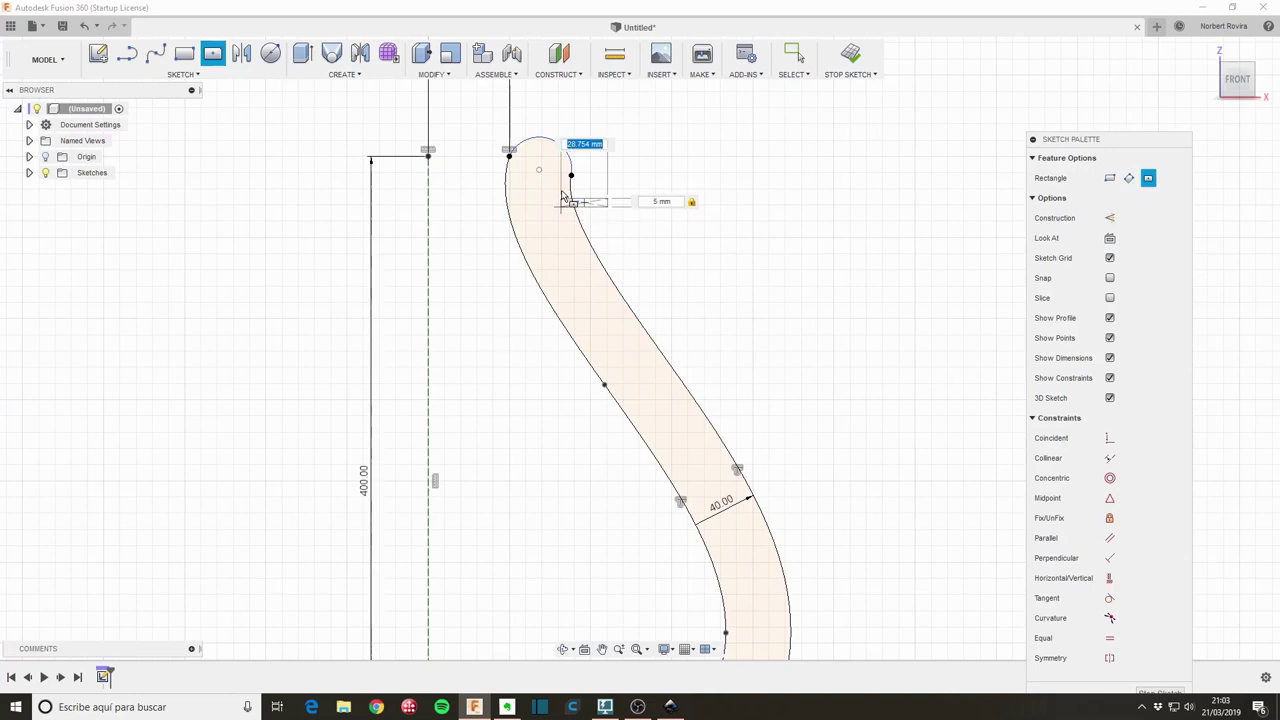
type("20")
key("Tab")
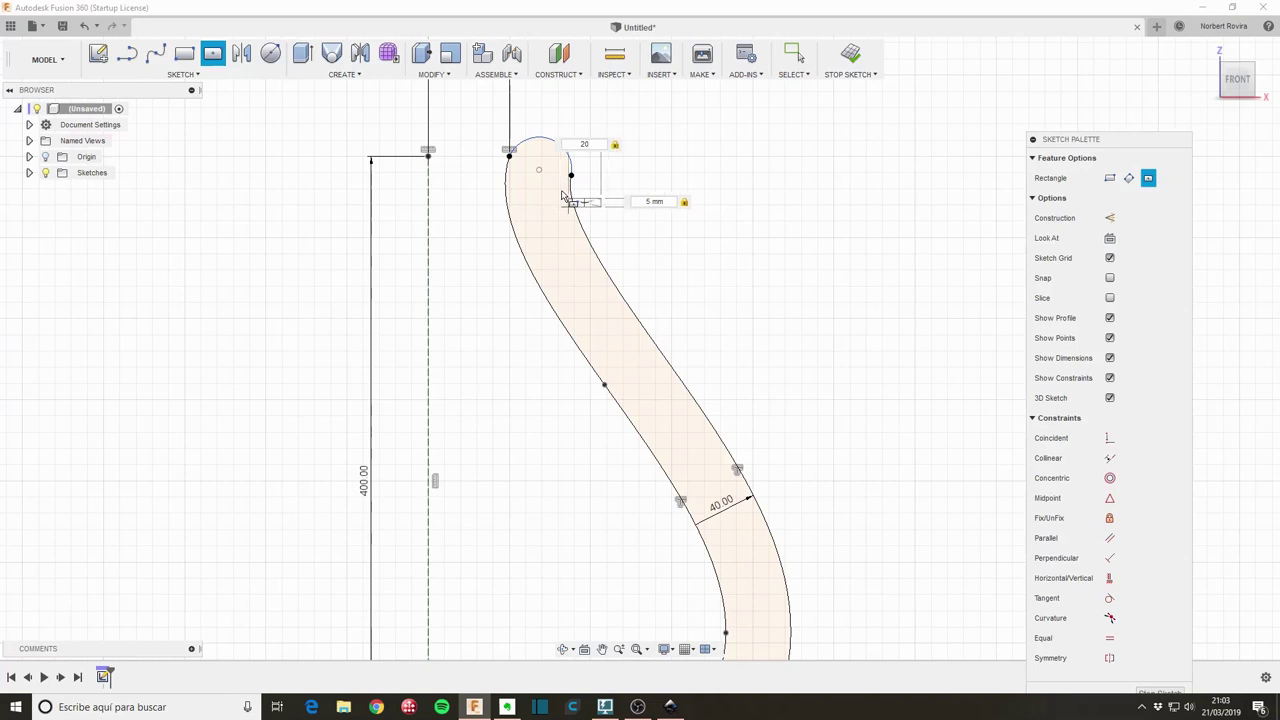
key("BackSpace")
type("3")
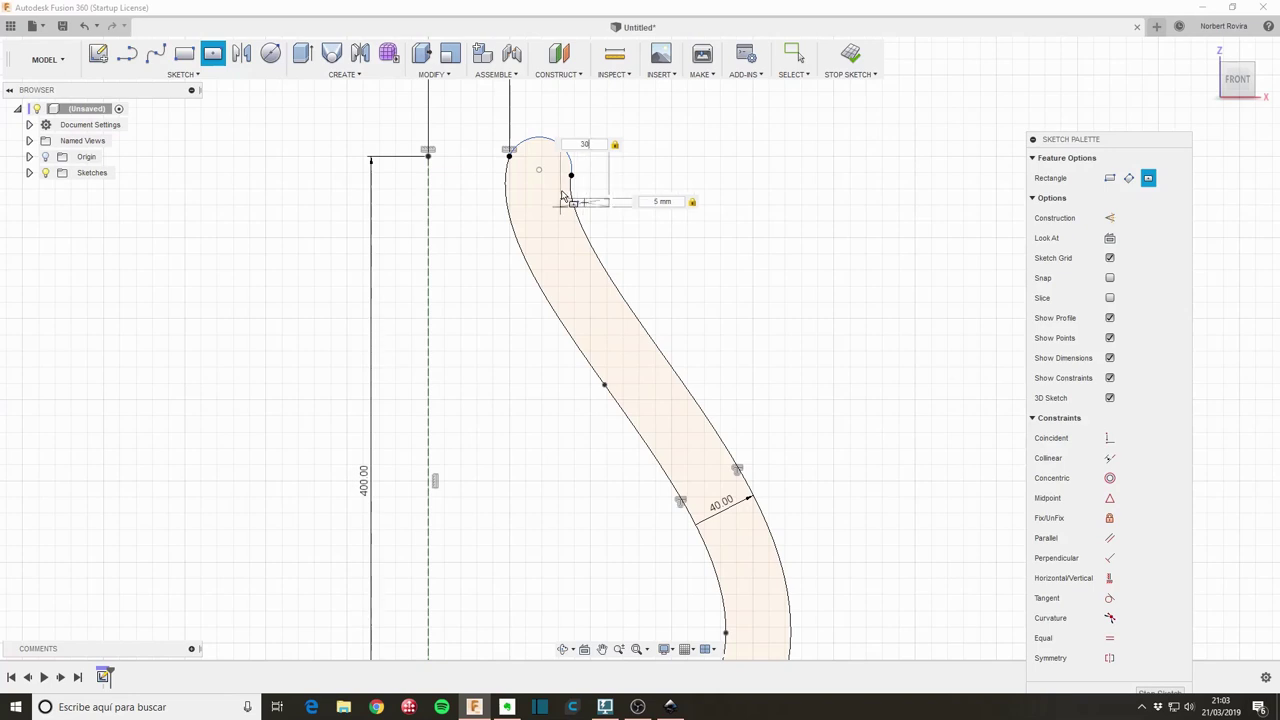
key("Return")
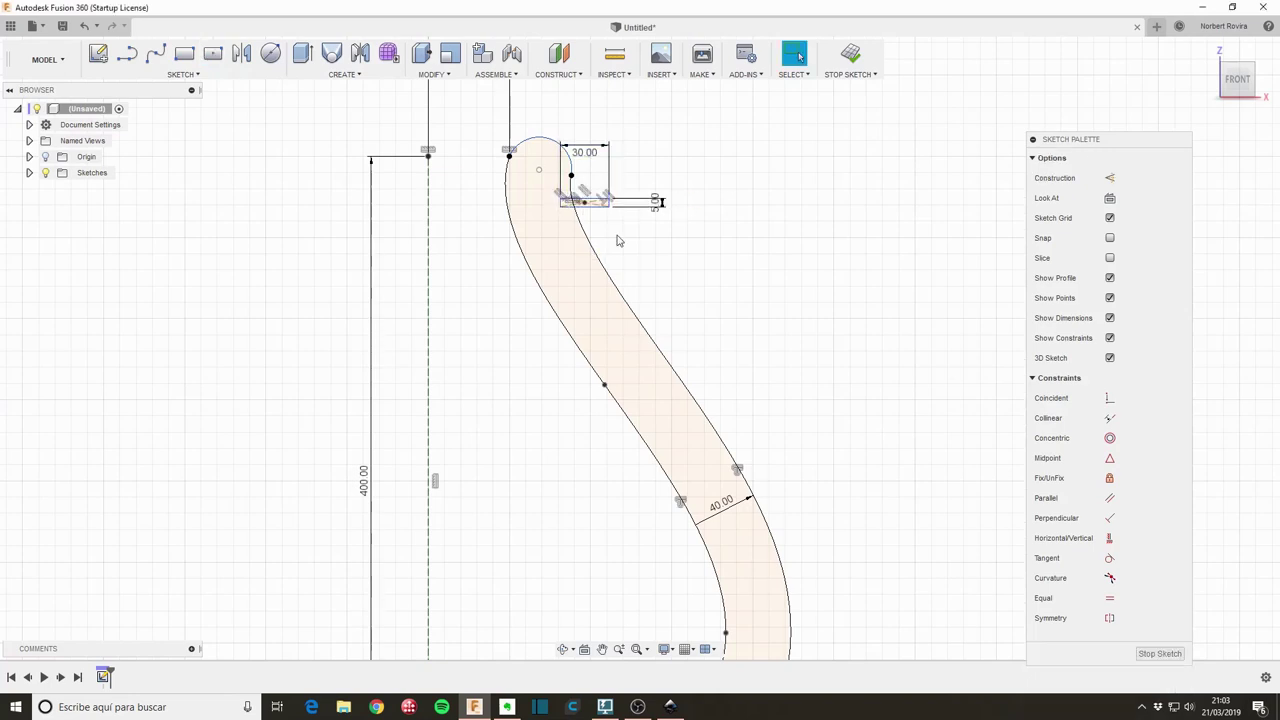
scroll(590, 205, "up", 2)
scroll(590, 205, "up", 3)
scroll(536, 206, "up", 1)
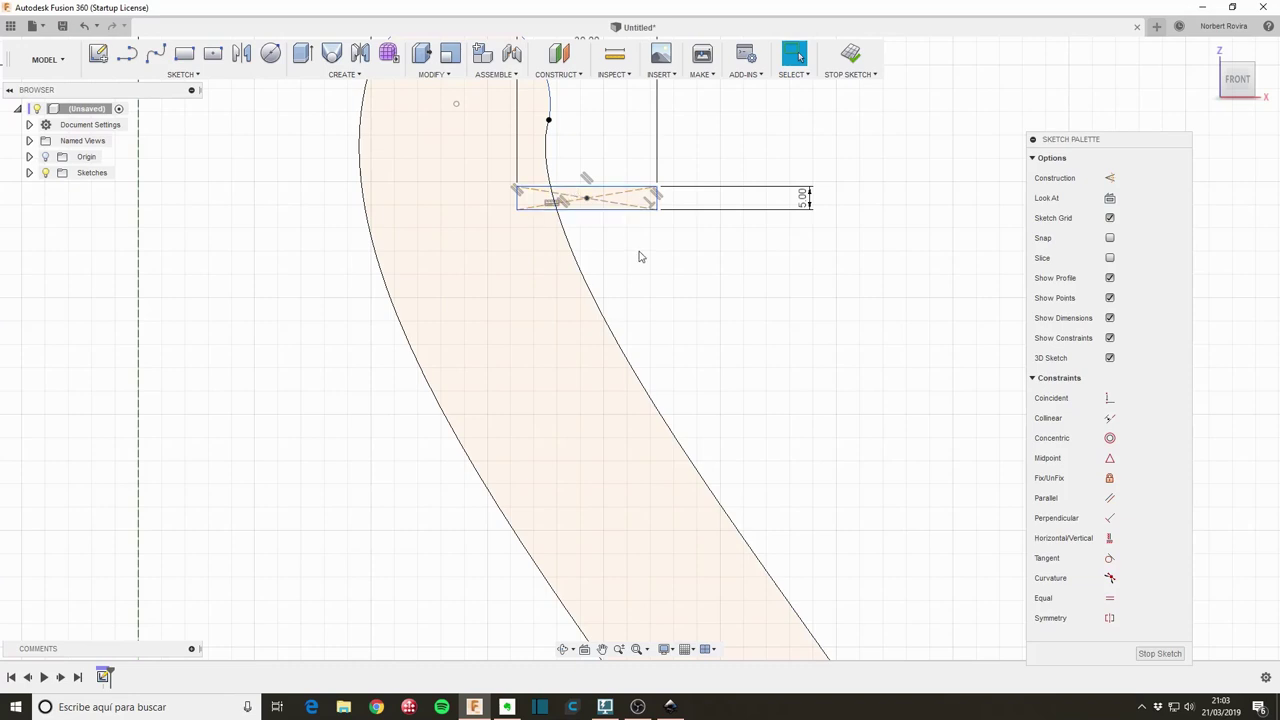
Offset the 30 × 5 mm rectangle inward by 0.2 mm (-0.2)
key("o")
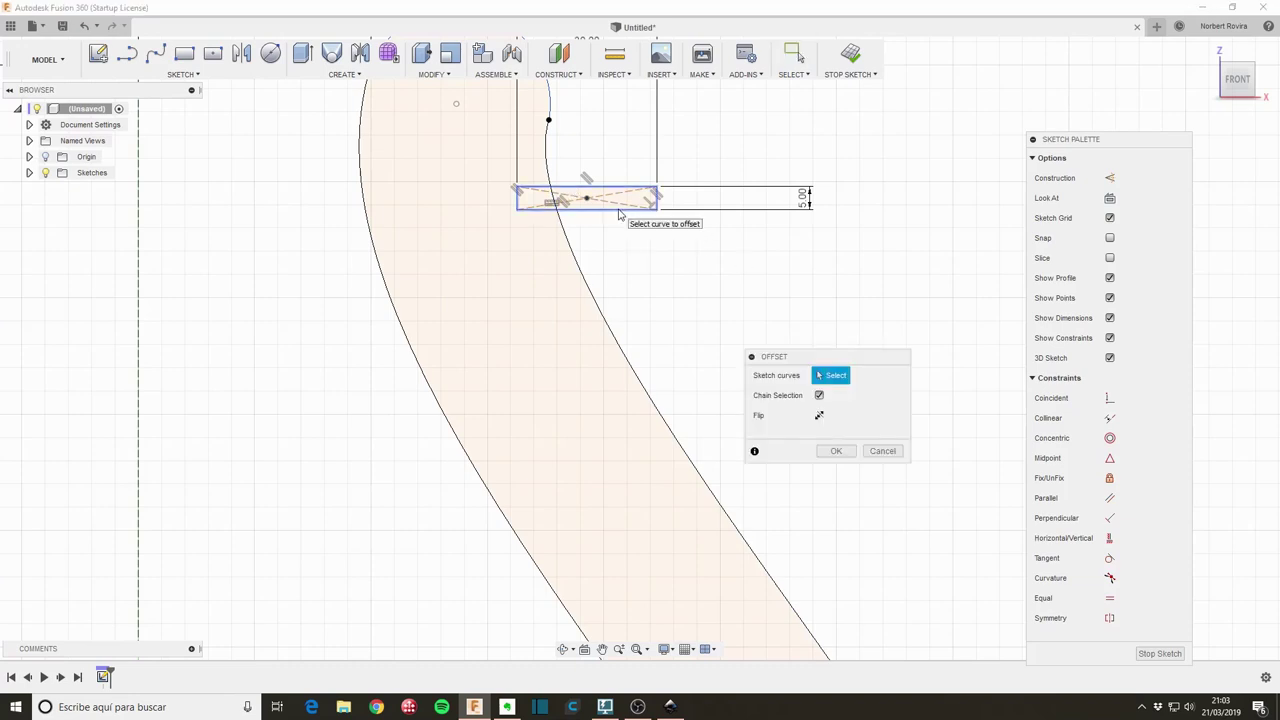
left_click(619, 211)
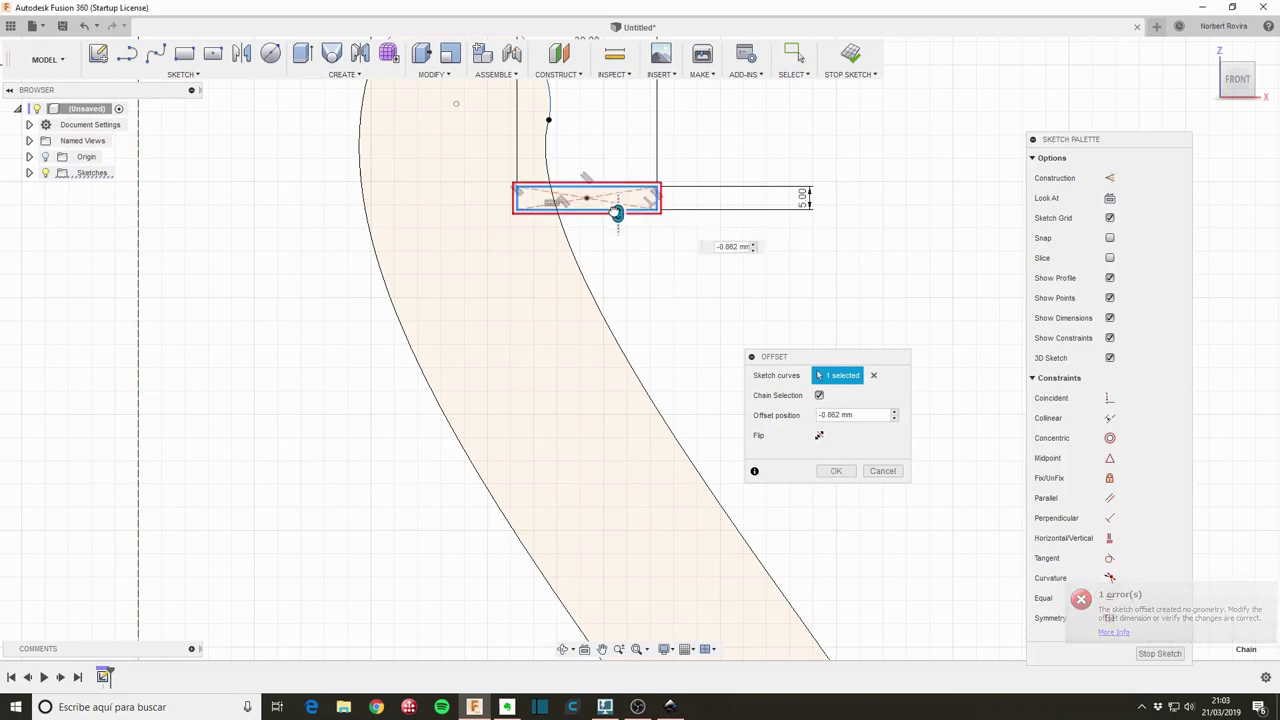
left_click(617, 212)
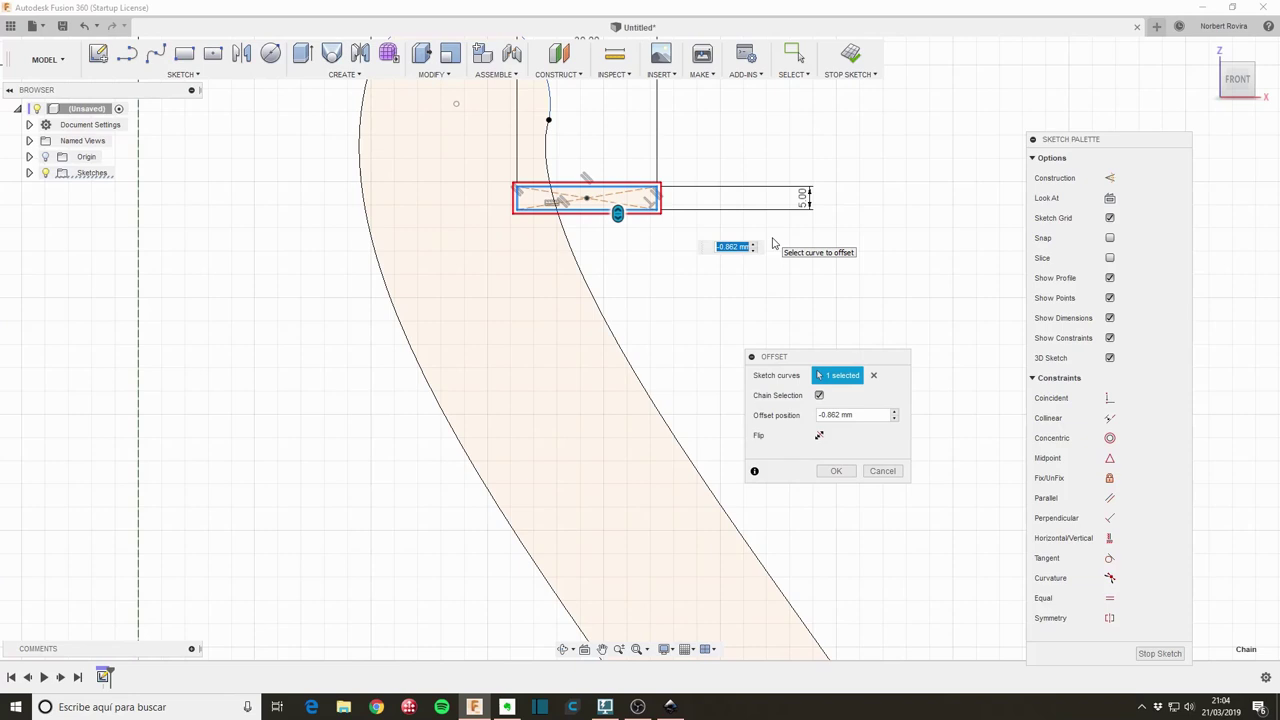
type("-0")
type(".2")
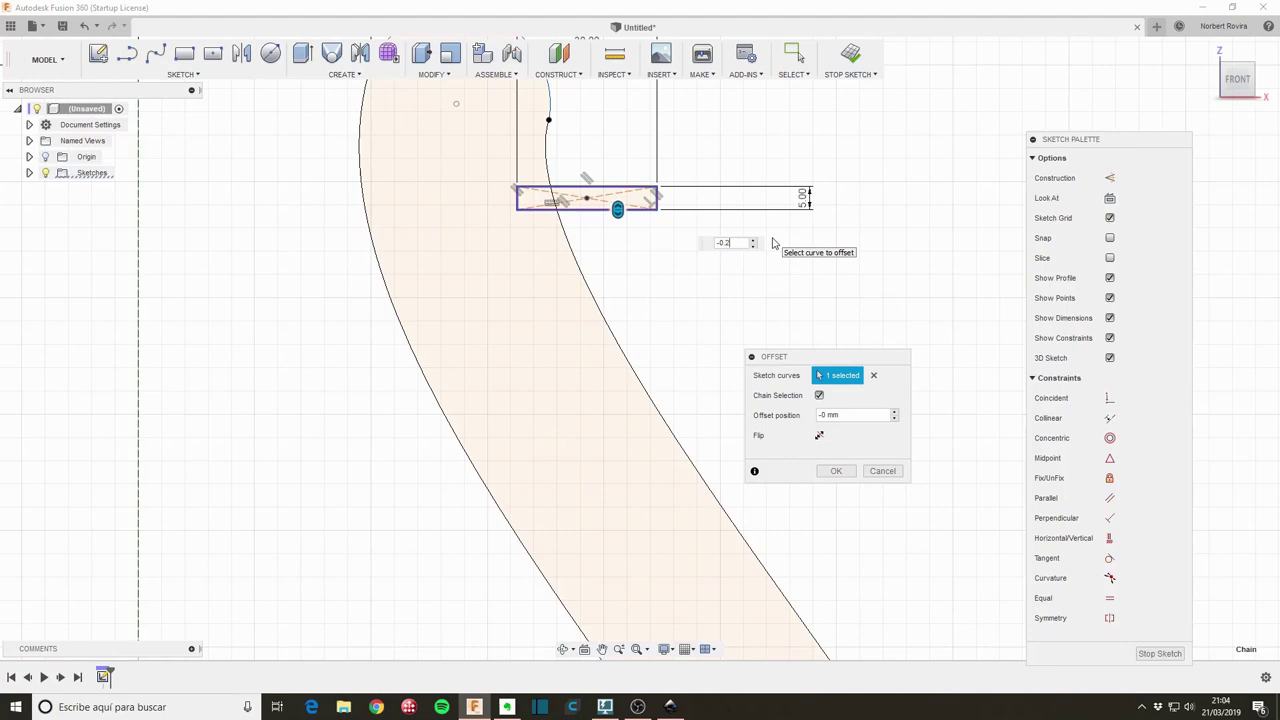
key("Return")
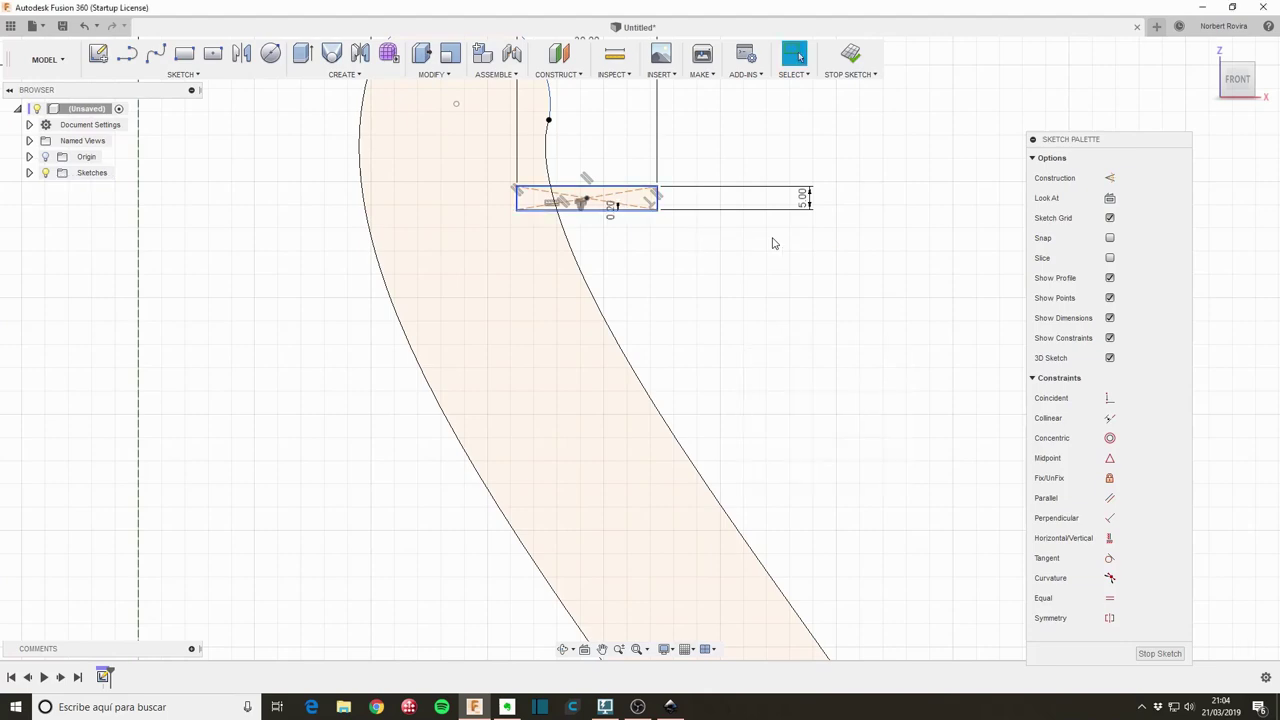
Copy the rectangle pair with Move/Copy down to the rib's bottom end
scroll(586, 199, "up", 4)
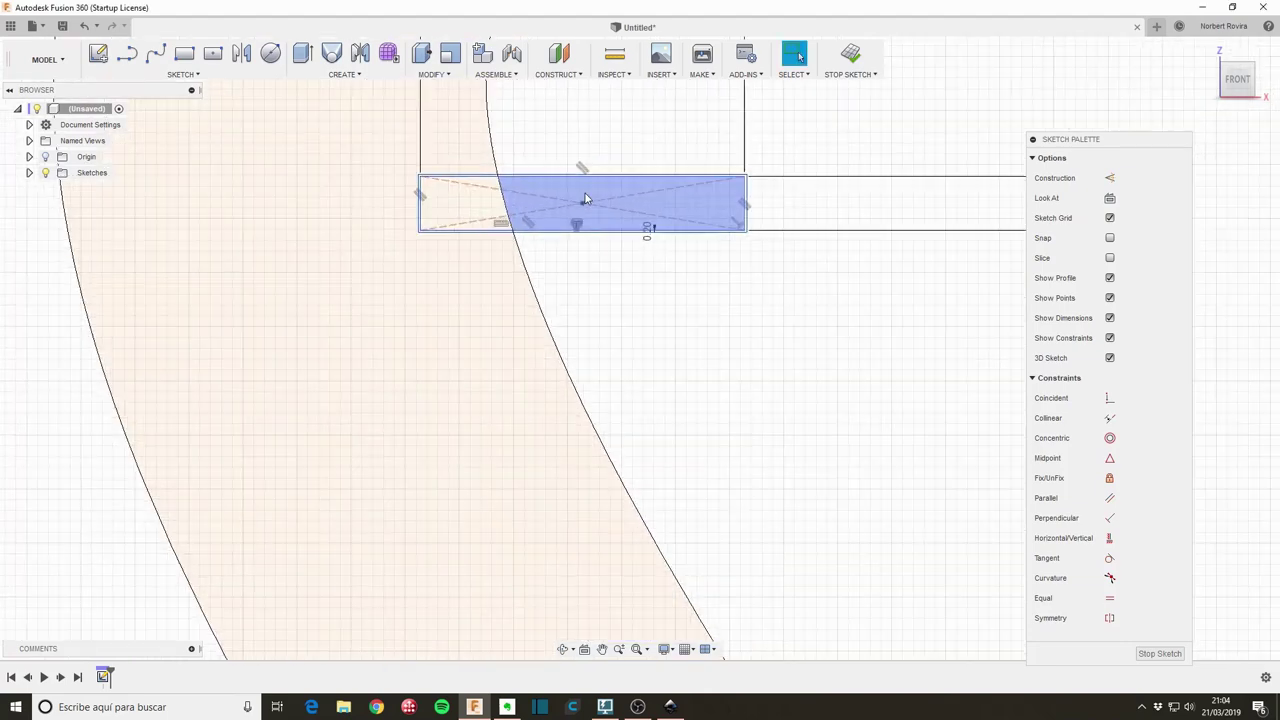
scroll(586, 199, "down", 3)
scroll(590, 215, "down", 3)
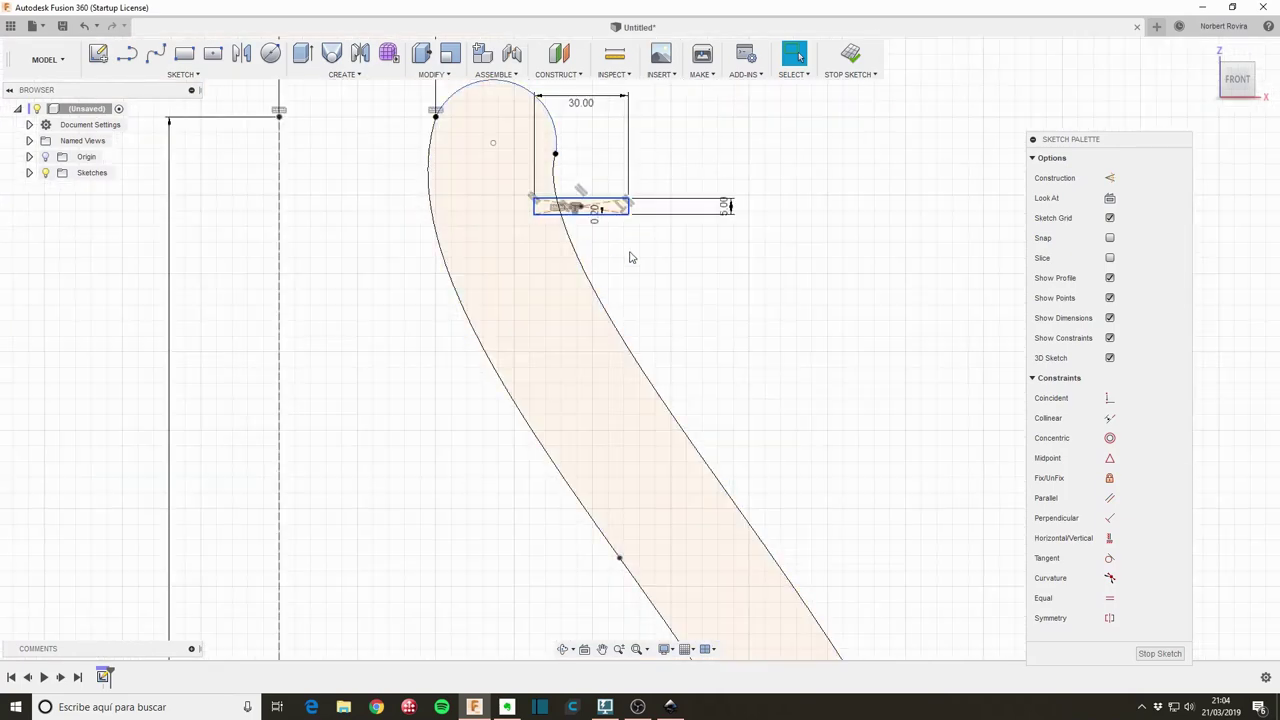
left_click(546, 187)
left_click_drag(520, 183, 668, 245)
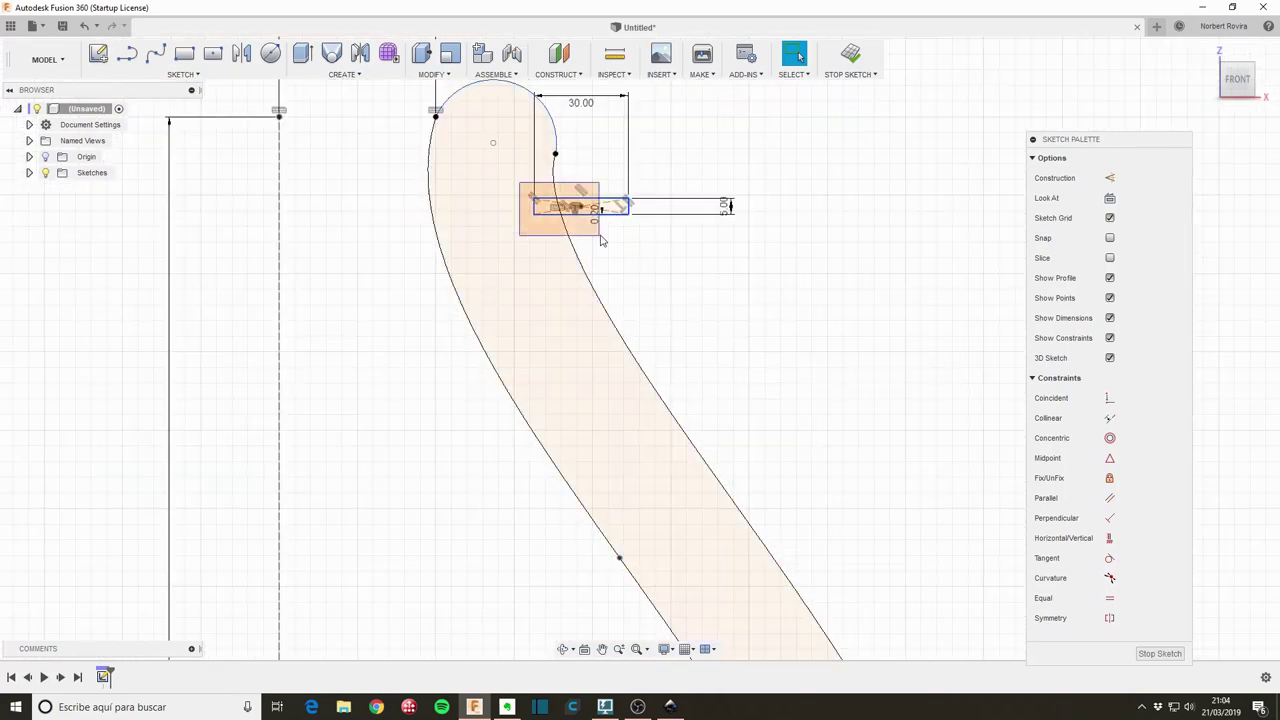
key("m")
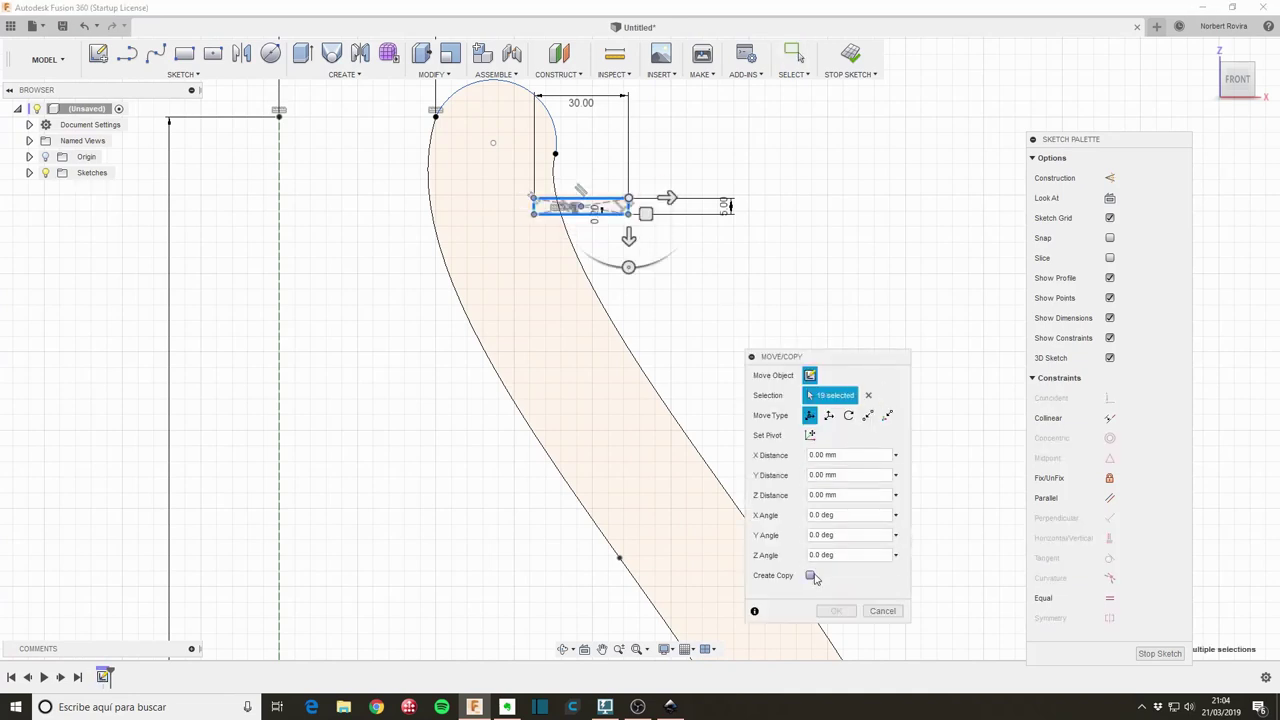
left_click(810, 576)
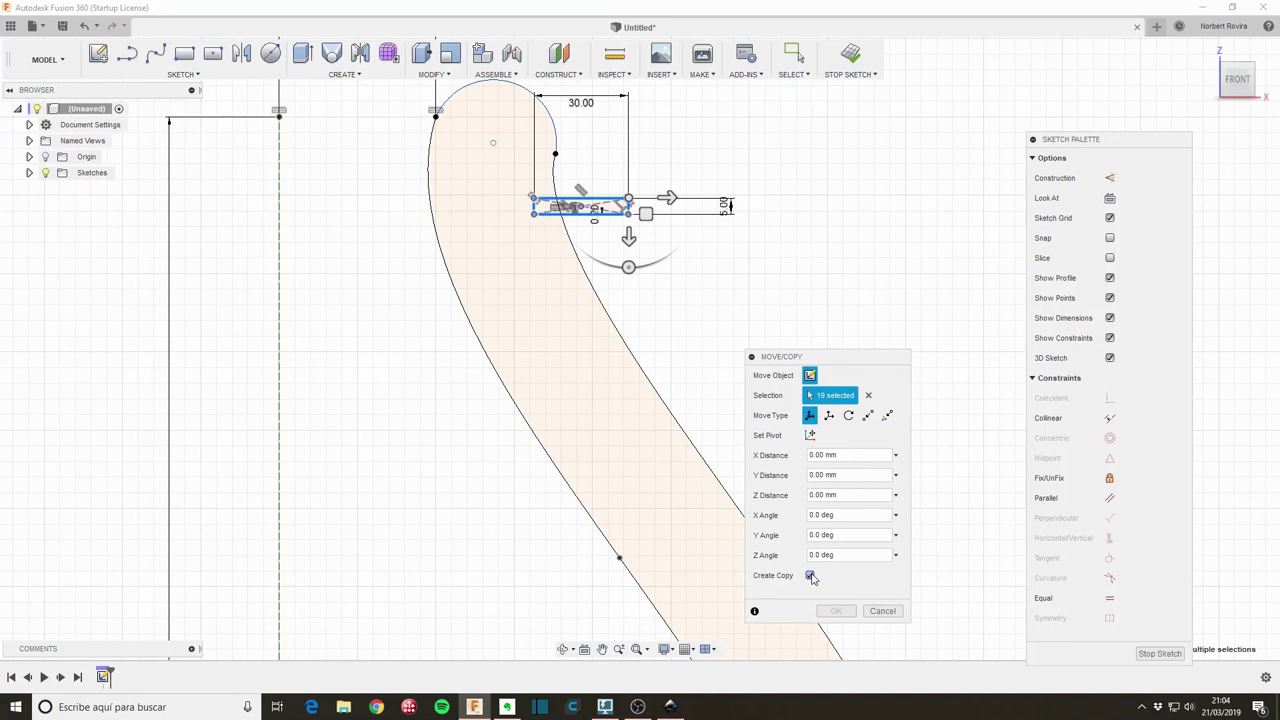
left_click_drag(645, 243, 652, 466)
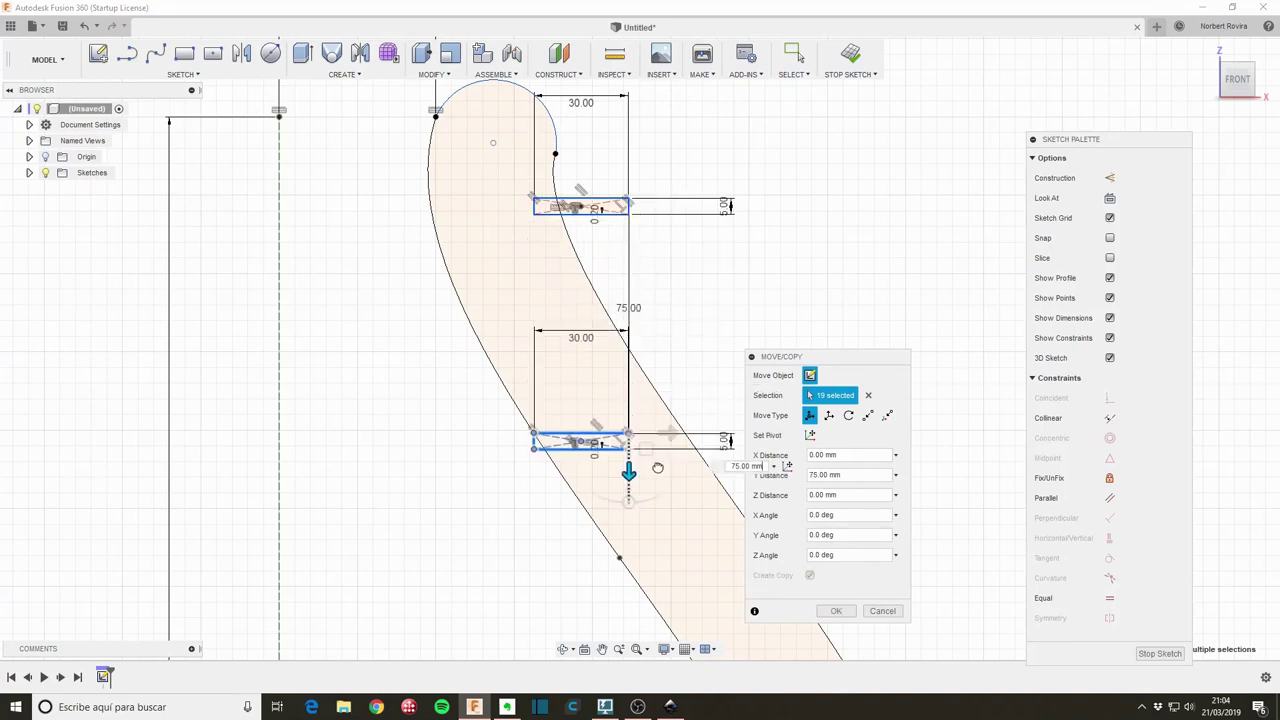
scroll(652, 466, "down", 3)
mouse_move(470, 443)
middle_mouse_down()
mouse_move(434, 460)
mouse_move(364, 209)
middle_mouse_up()
scroll(424, 322, "down", 1)
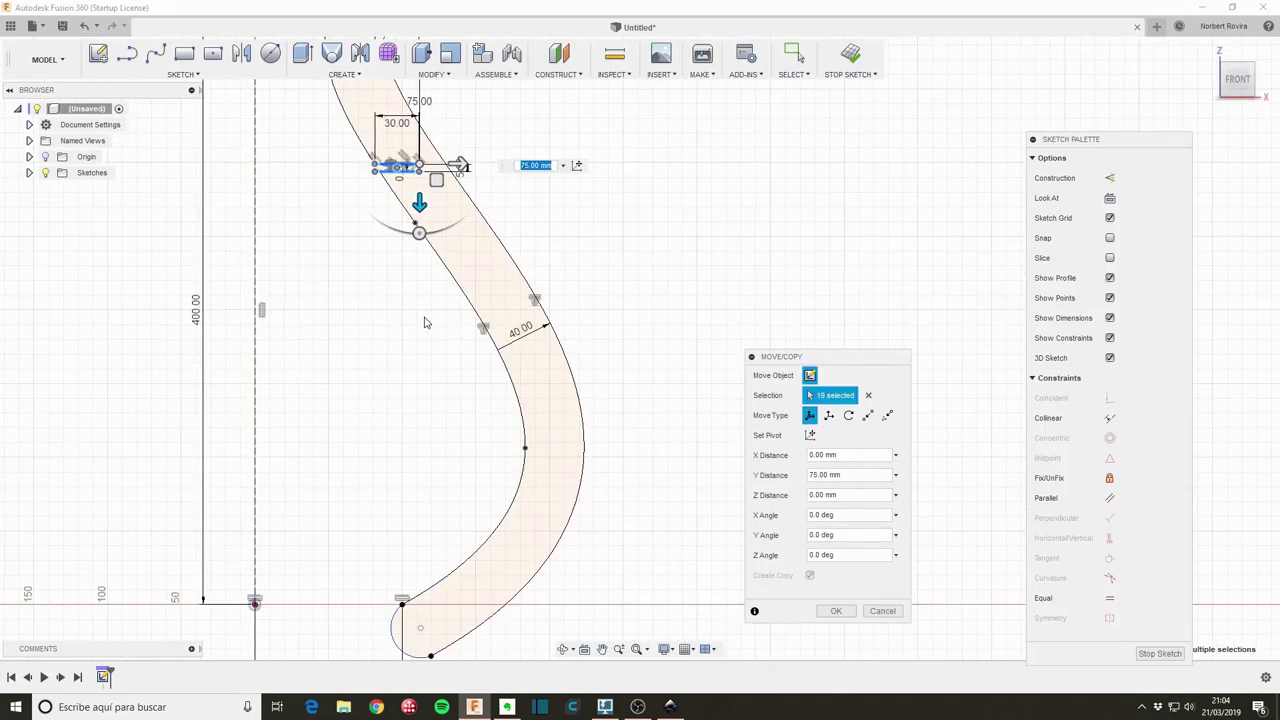
left_click_drag(437, 180, 550, 615)
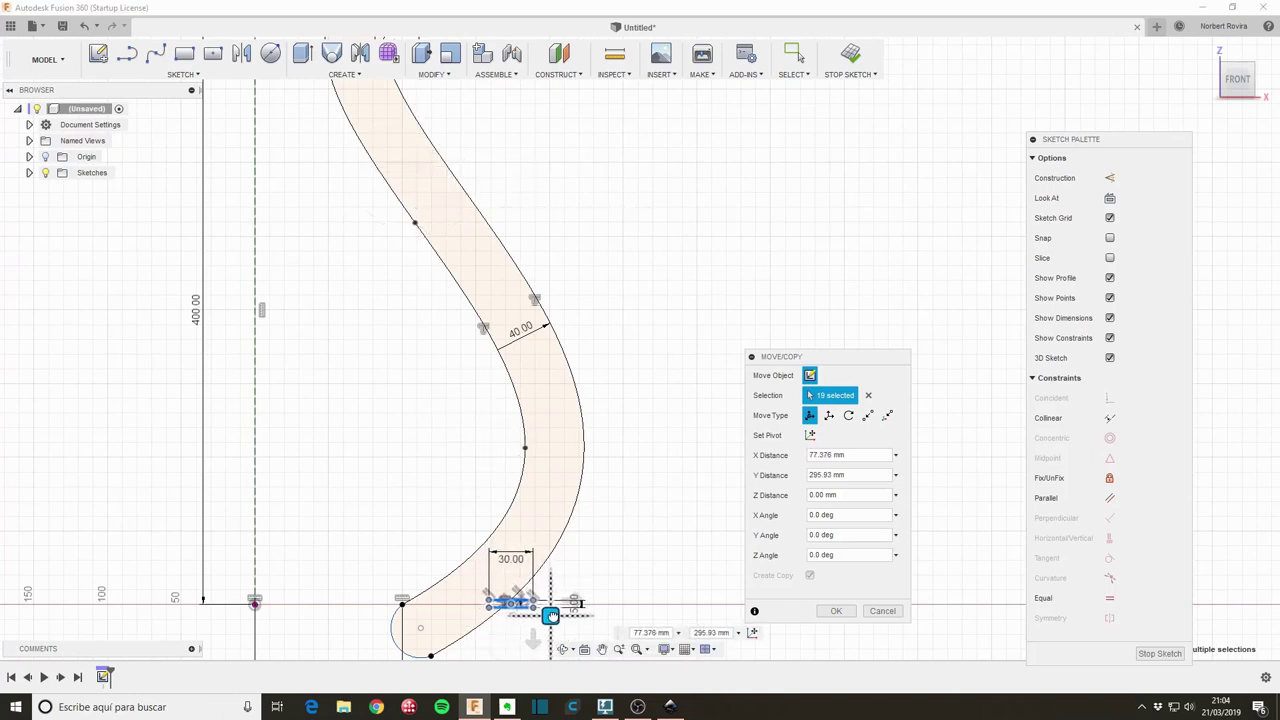
left_click(836, 611)
scroll(657, 490, "down", 1)
scroll(650, 420, "down", 2)
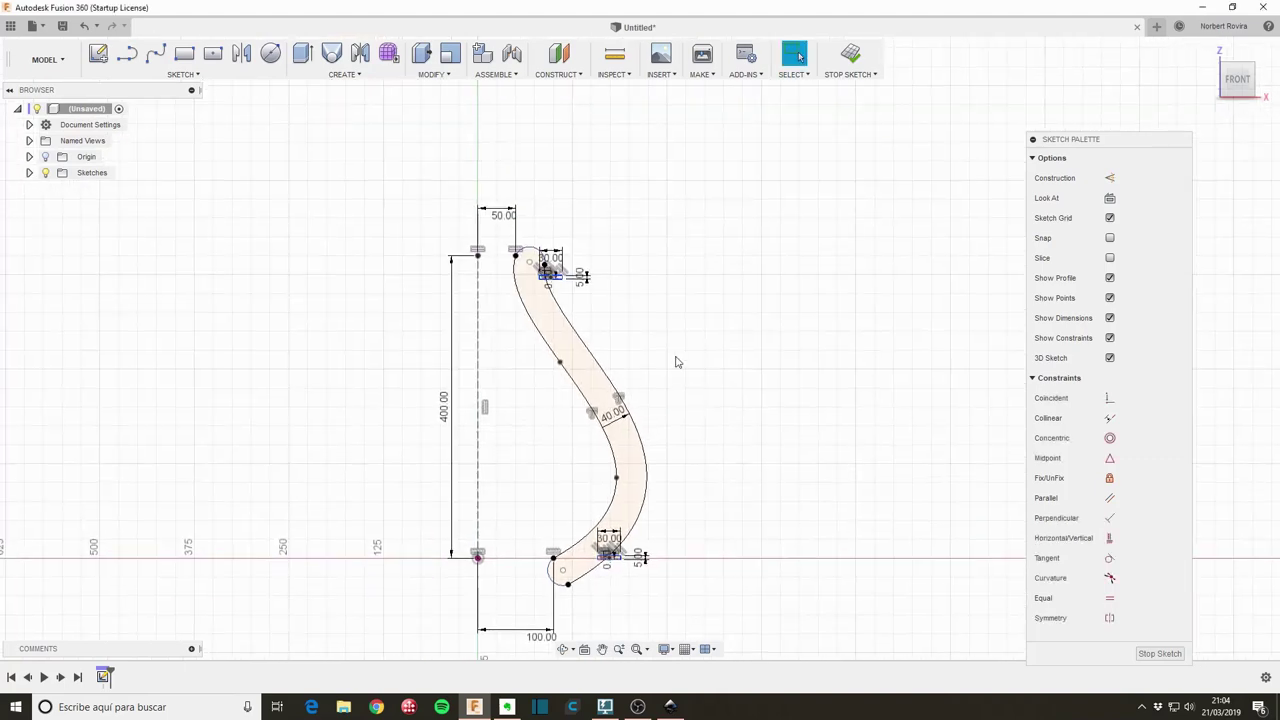
Finish the sketch and start a revolve, selecting both parts of the top rectangle
left_click(1160, 654)
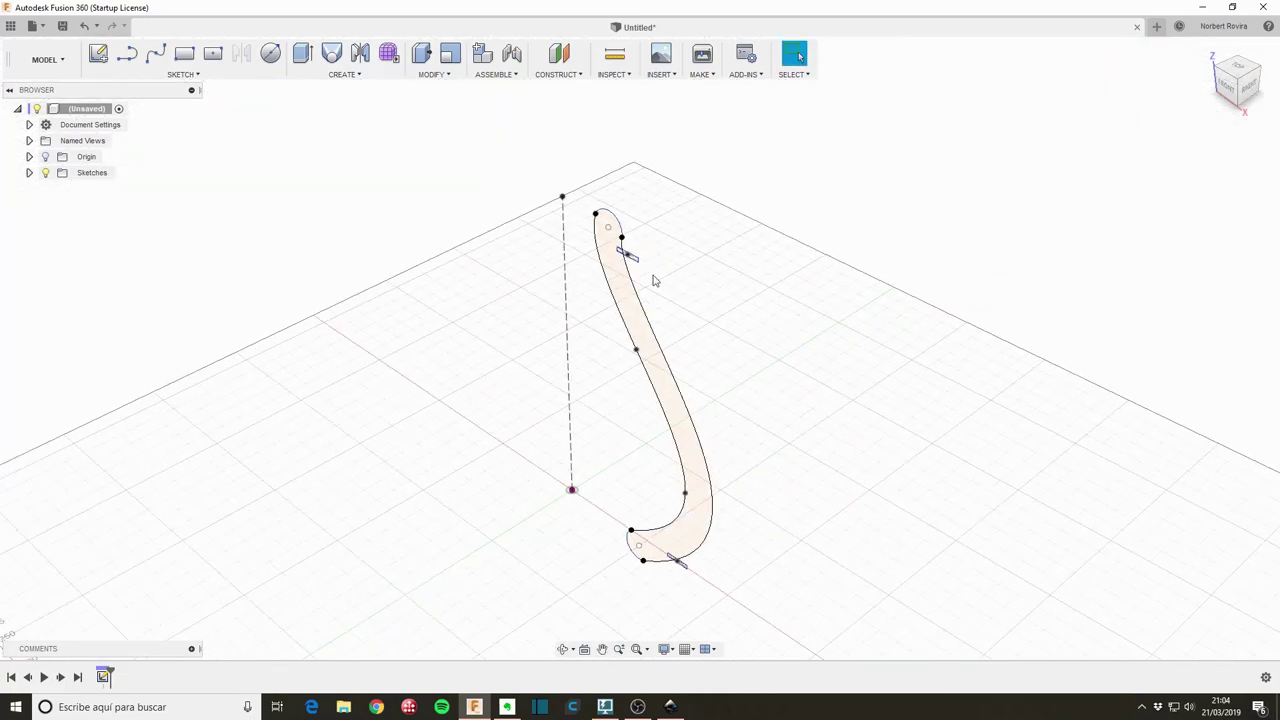
key("s")
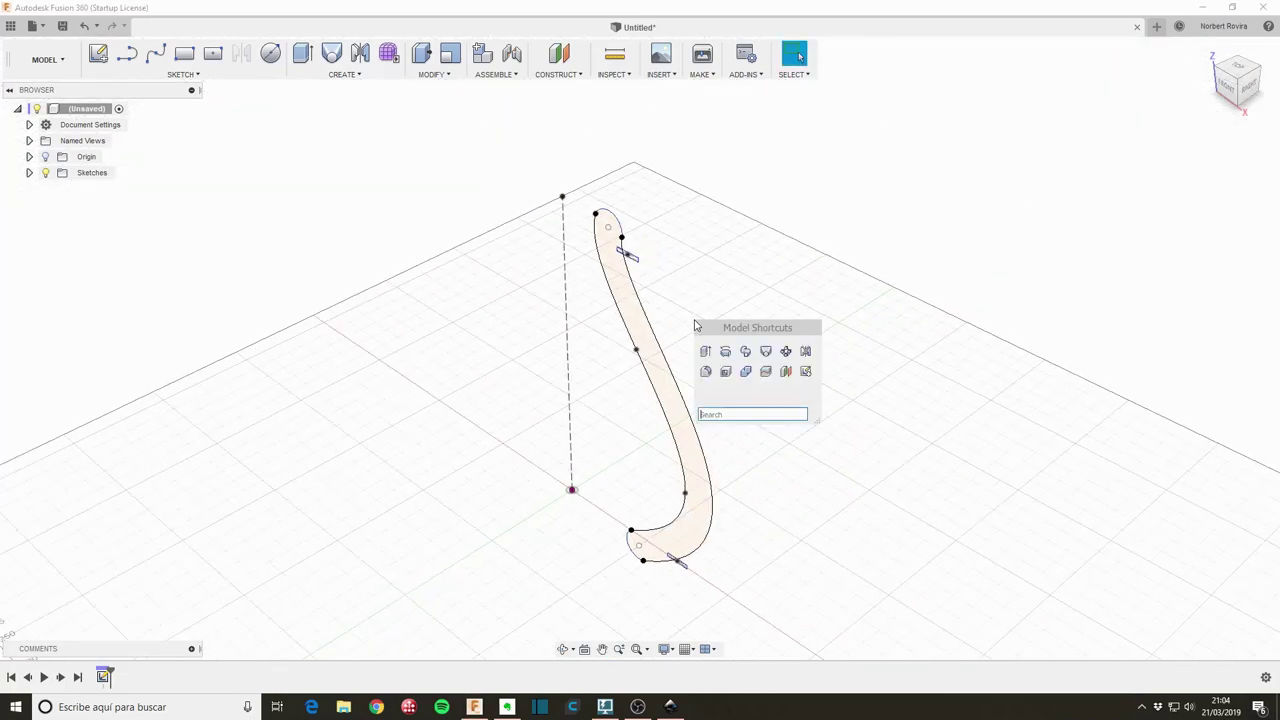
left_click(743, 351)
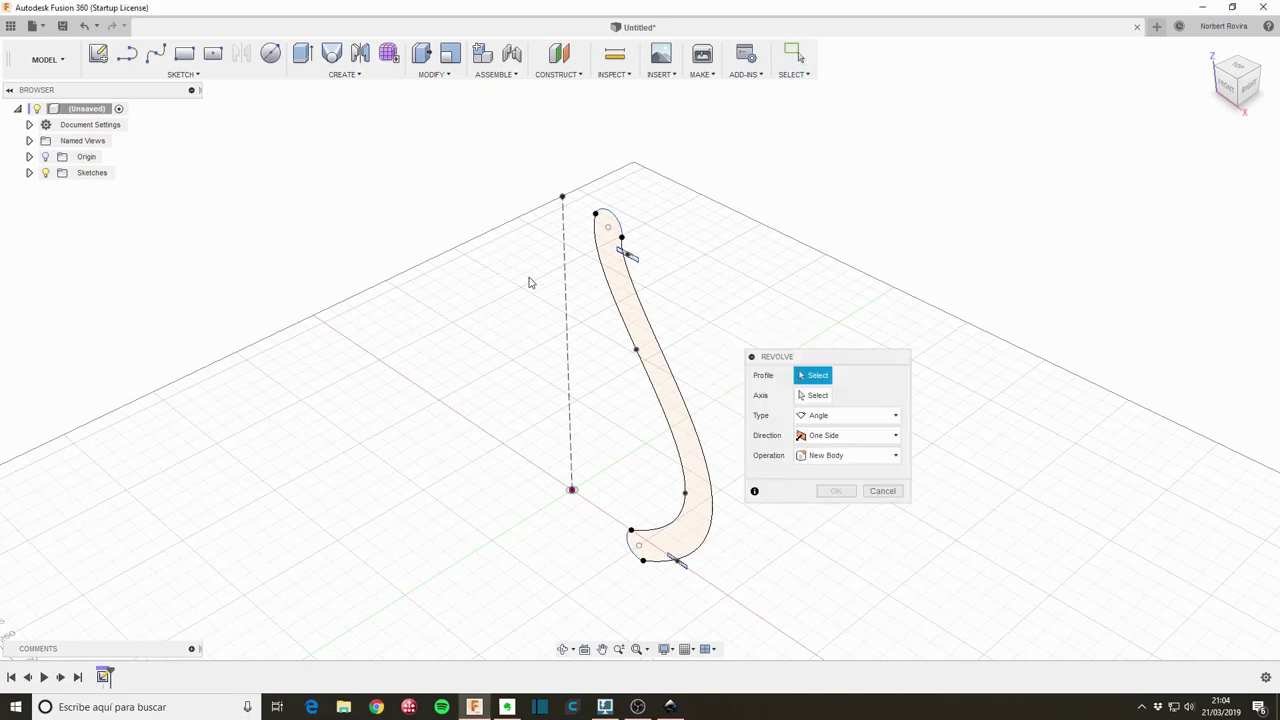
scroll(630, 260, "up", 3)
scroll(646, 245, "up", 3)
scroll(646, 257, "up", 4)
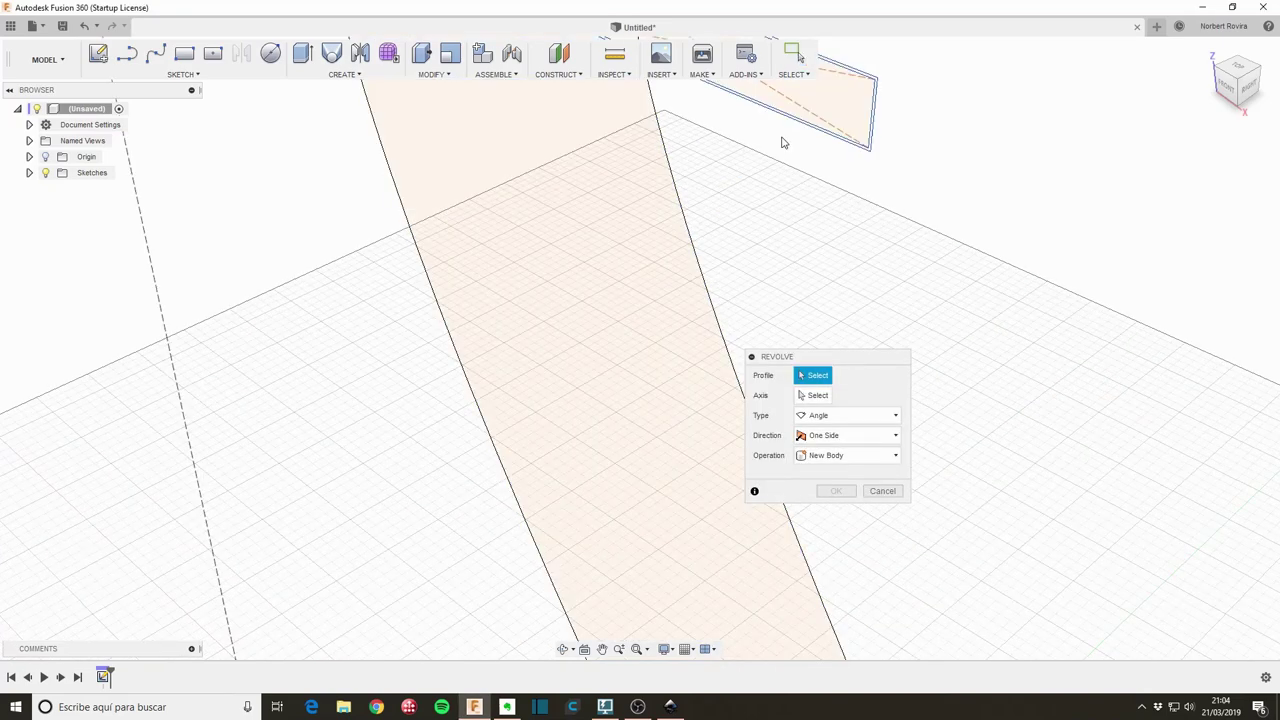
left_click(706, 291)
scroll(680, 330, "down", 5)
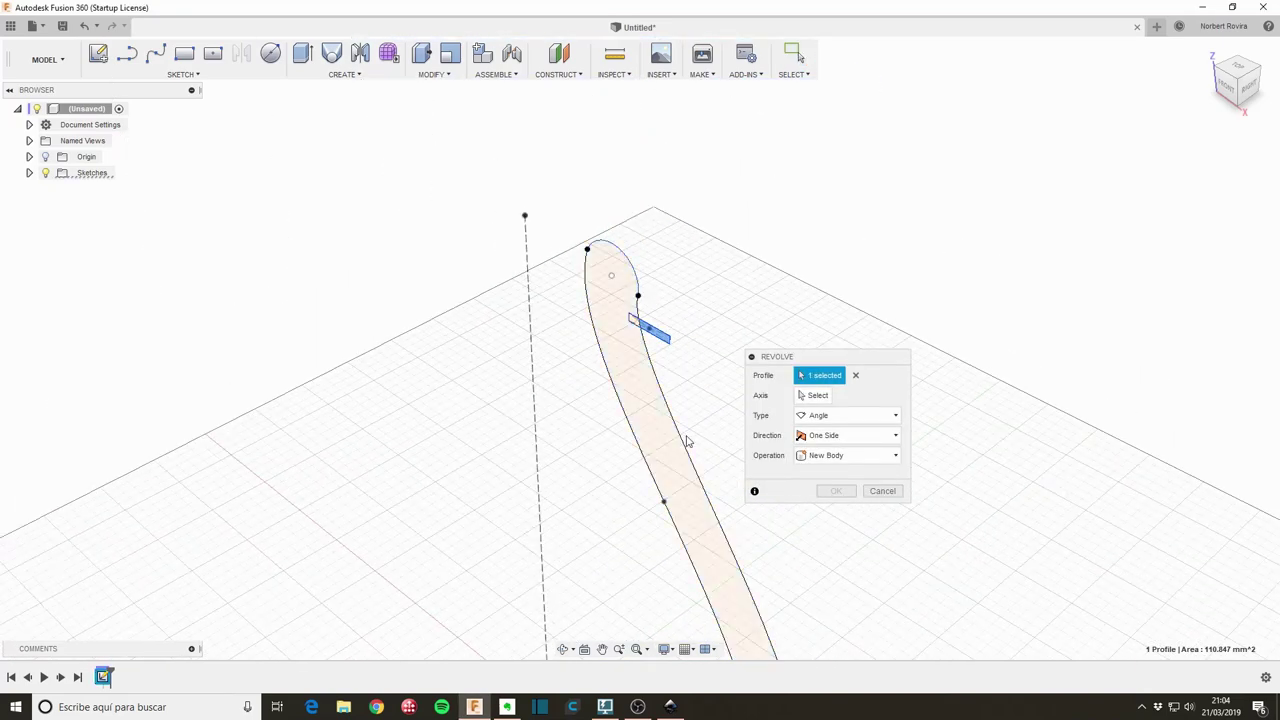
scroll(660, 350, "up", 3)
scroll(630, 325, "up", 4)
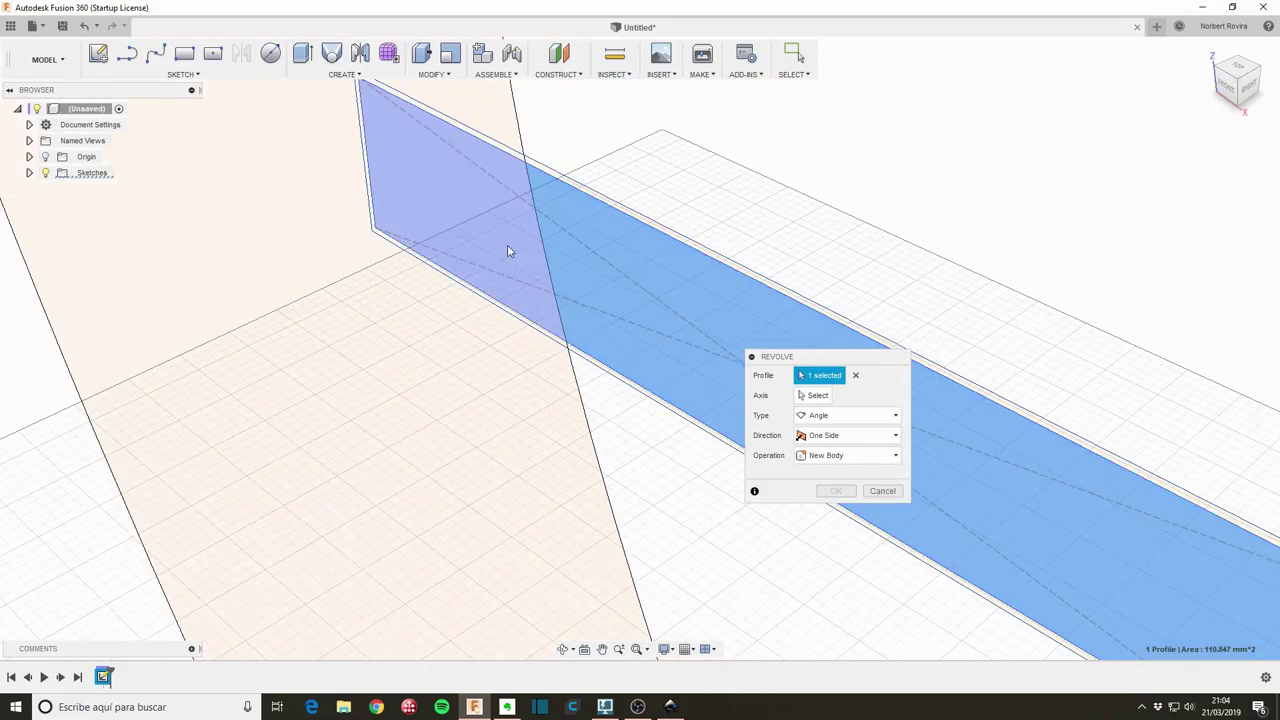
left_click(507, 251)
Add the bottom rectangle's profiles to the revolve selection
scroll(671, 386, "down", 5)
middle_click_drag(671, 386, 711, 486, "shift")
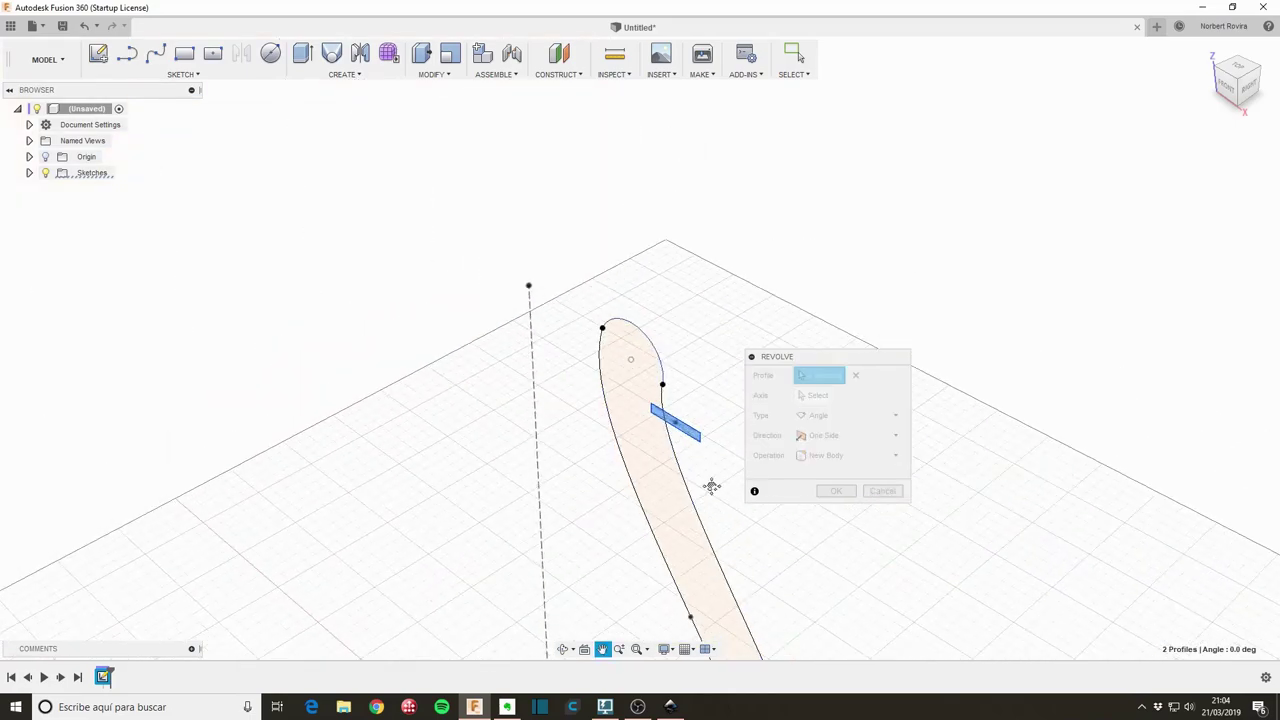
scroll(650, 443, "up", 4)
scroll(649, 443, "down", 4)
scroll(660, 437, "up", 3)
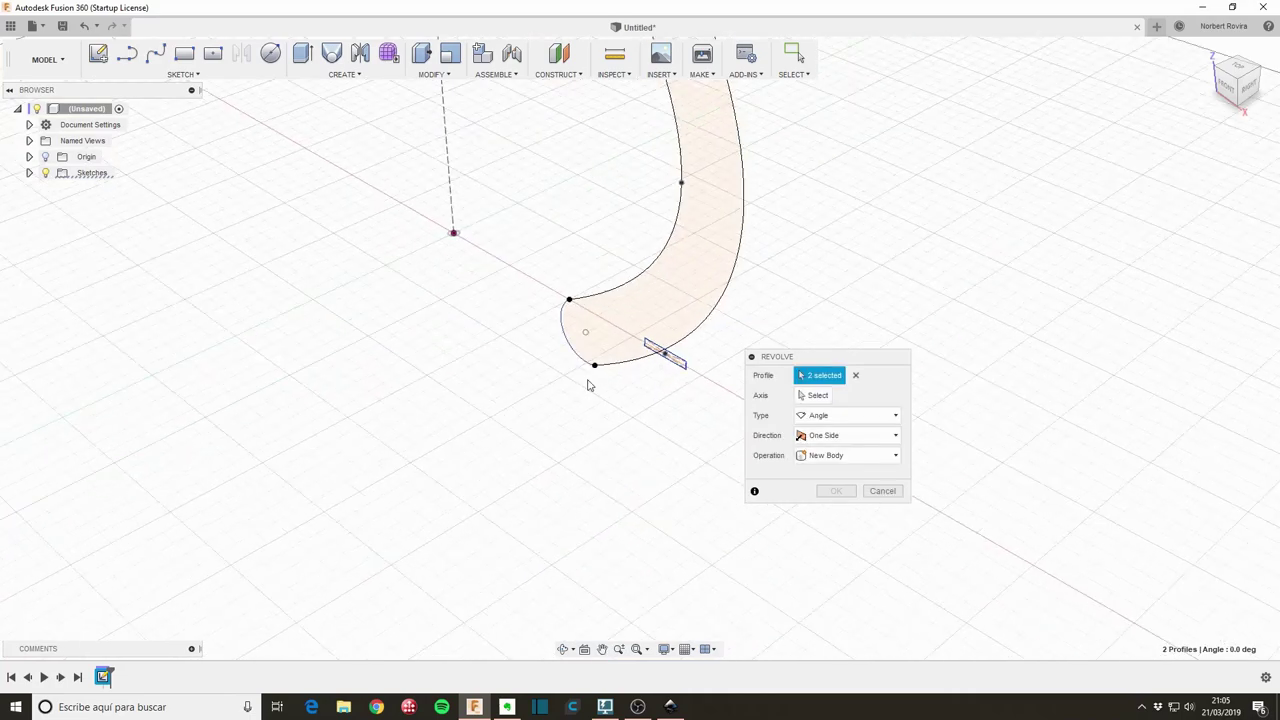
scroll(649, 366, "up", 3)
scroll(690, 340, "up", 4)
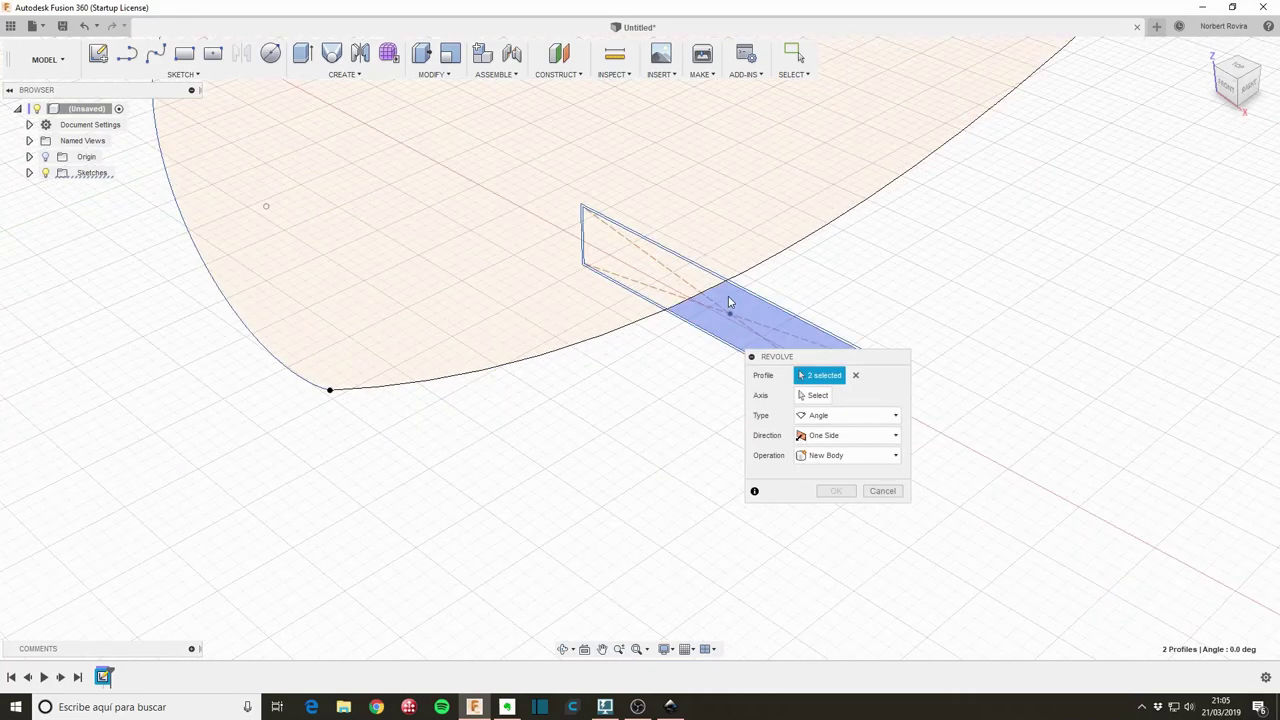
left_click(679, 284)
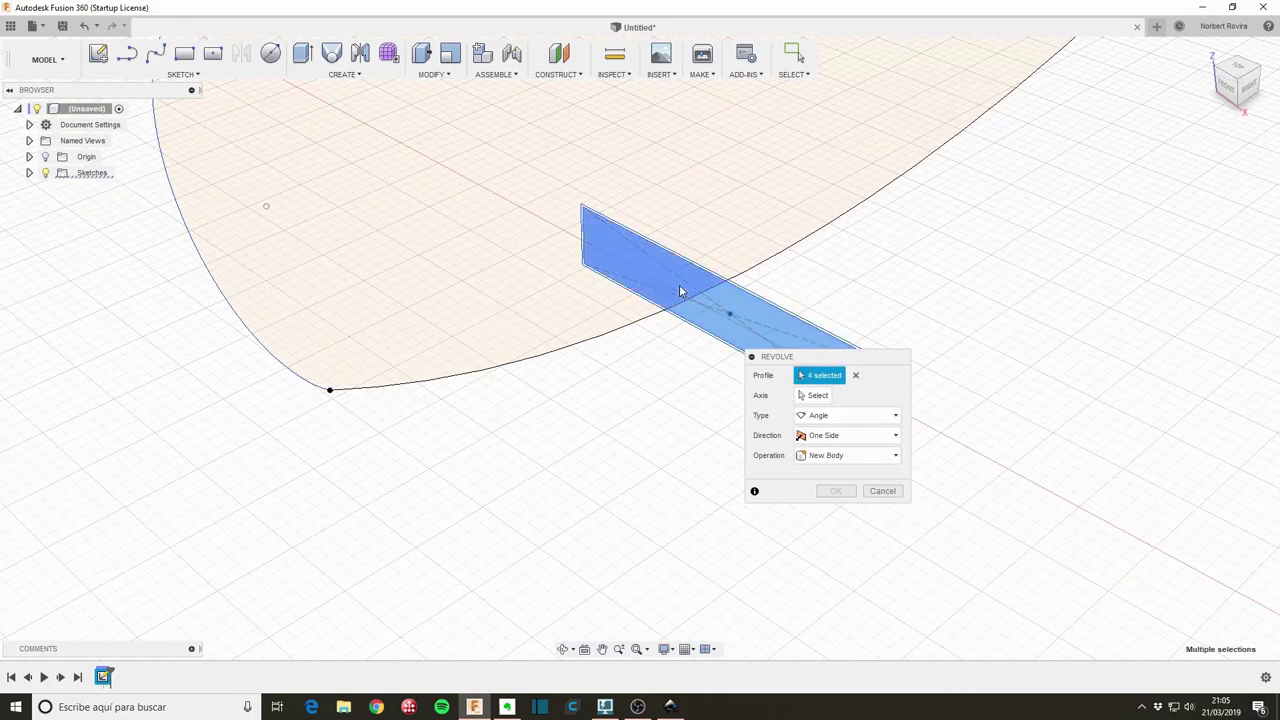
scroll(647, 371, "down", 1)
scroll(655, 368, "down", 2)
scroll(663, 362, "down", 2)
scroll(663, 360, "down", 1)
Revolve the rectangles 360° around the dashed vertical axis into two rings
left_click(814, 395)
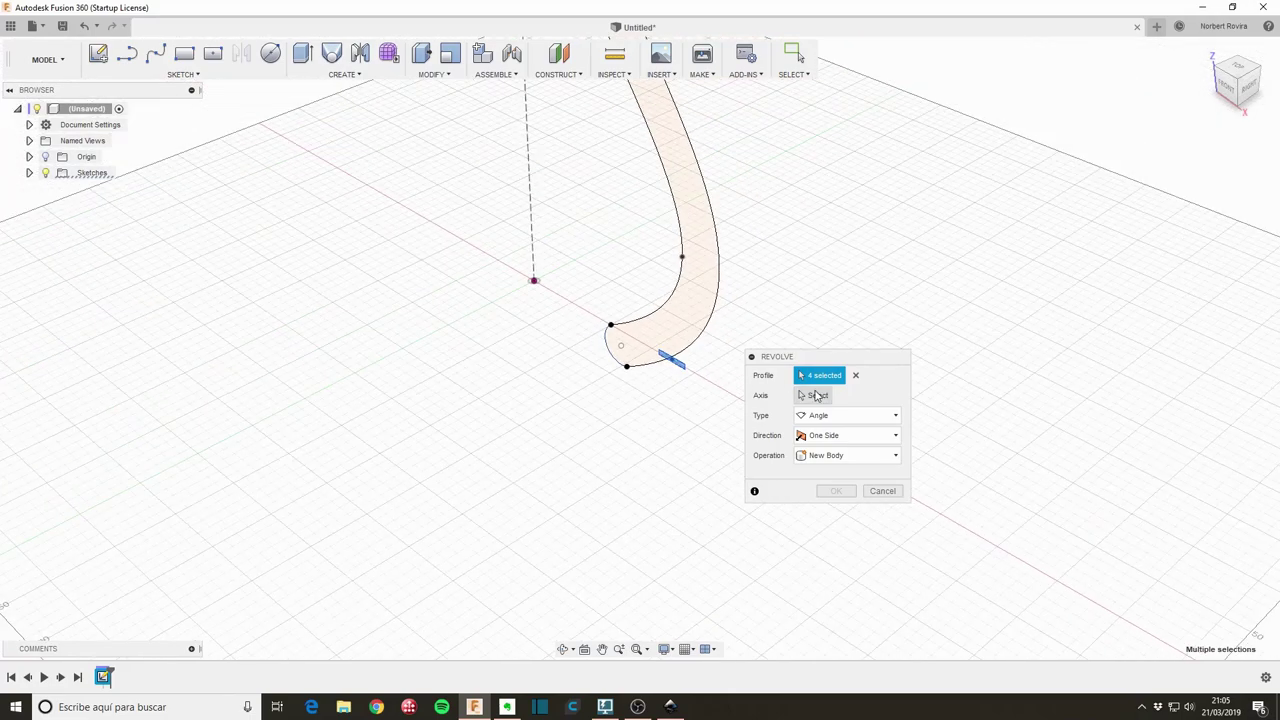
left_click(534, 228)
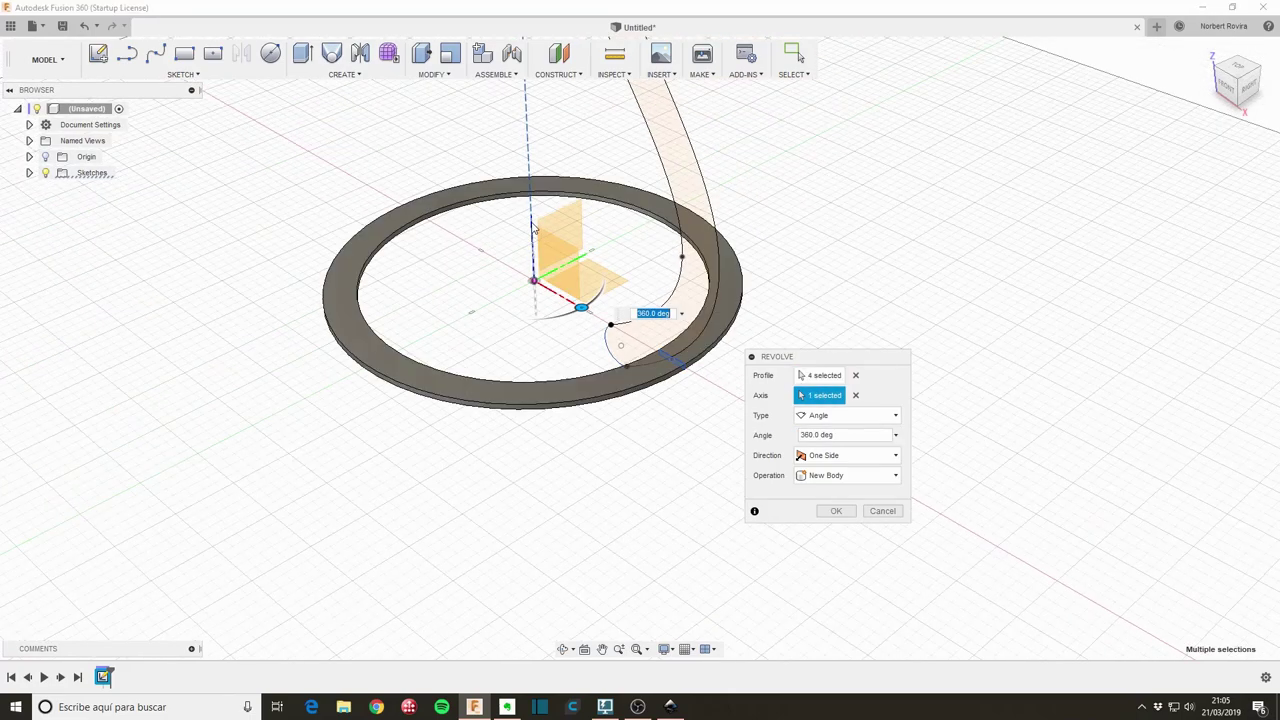
scroll(785, 251, "down", 3)
middle_click_drag(754, 160, 603, 306)
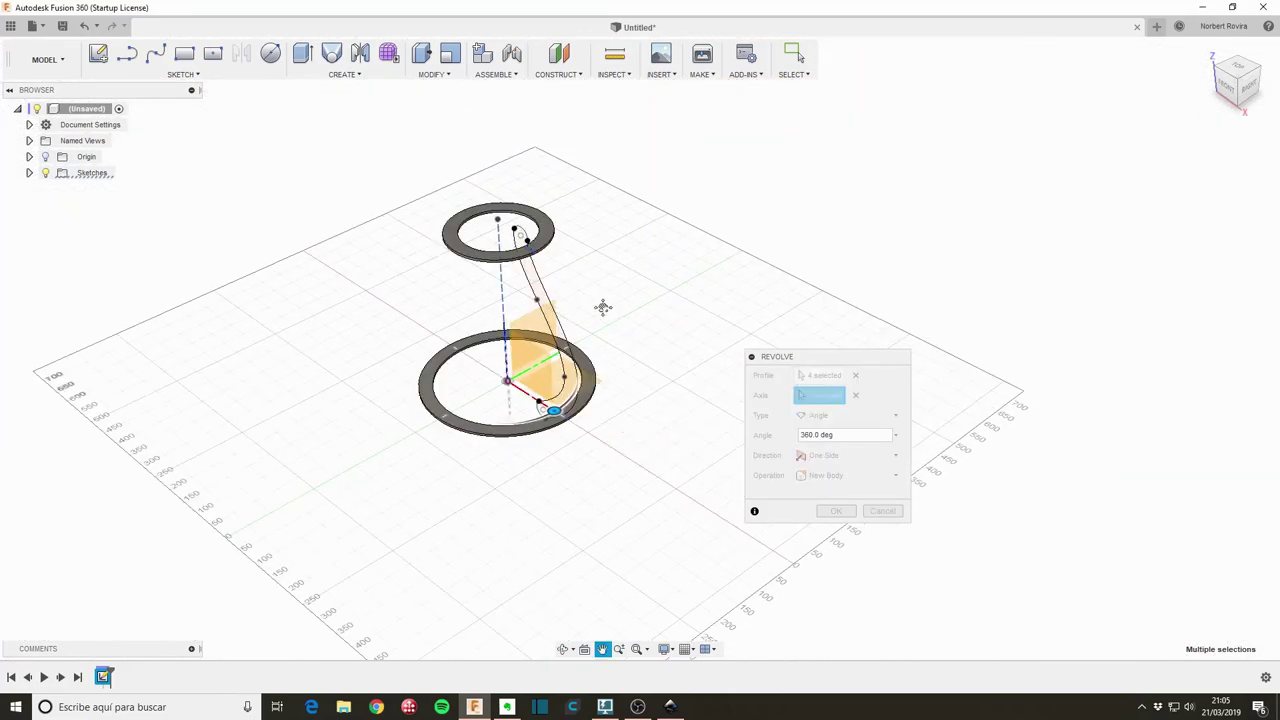
left_click(836, 511)
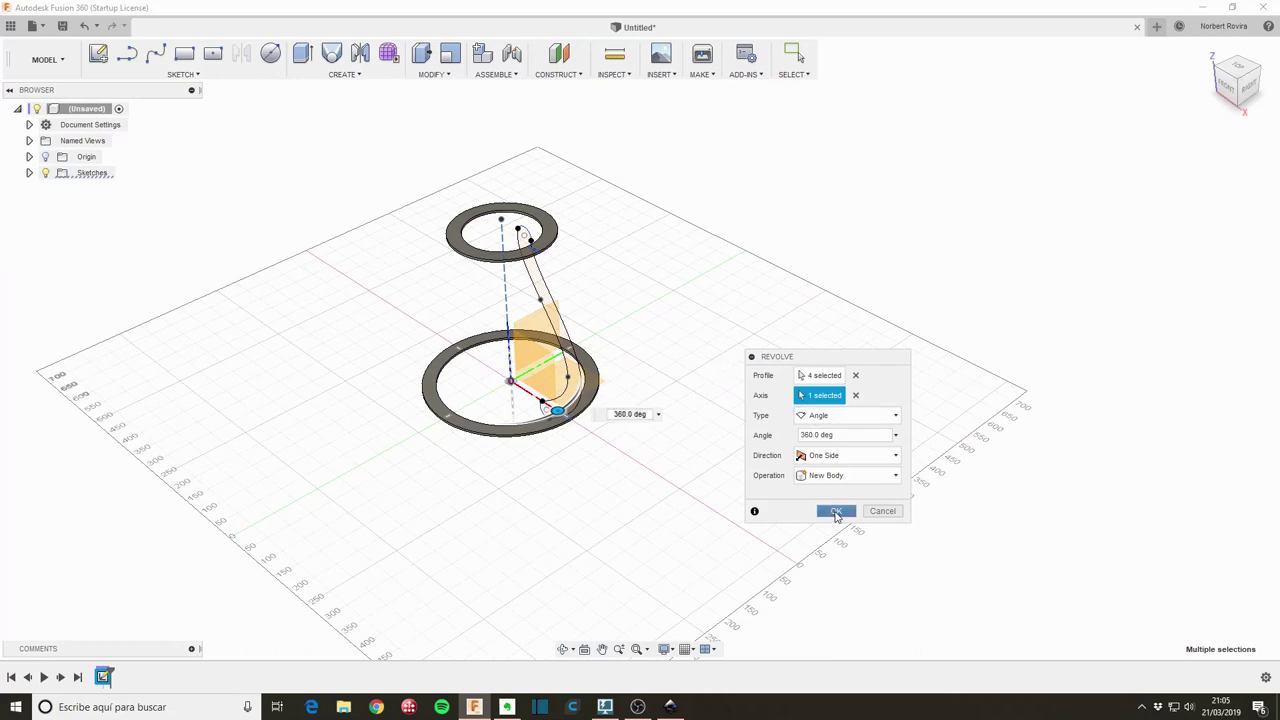
mouse_move(531, 483)
middle_mouse_down("shift")
mouse_move(577, 477)
mouse_move(677, 396)
mouse_move(649, 340)
mouse_move(698, 327)
middle_mouse_up("shift")
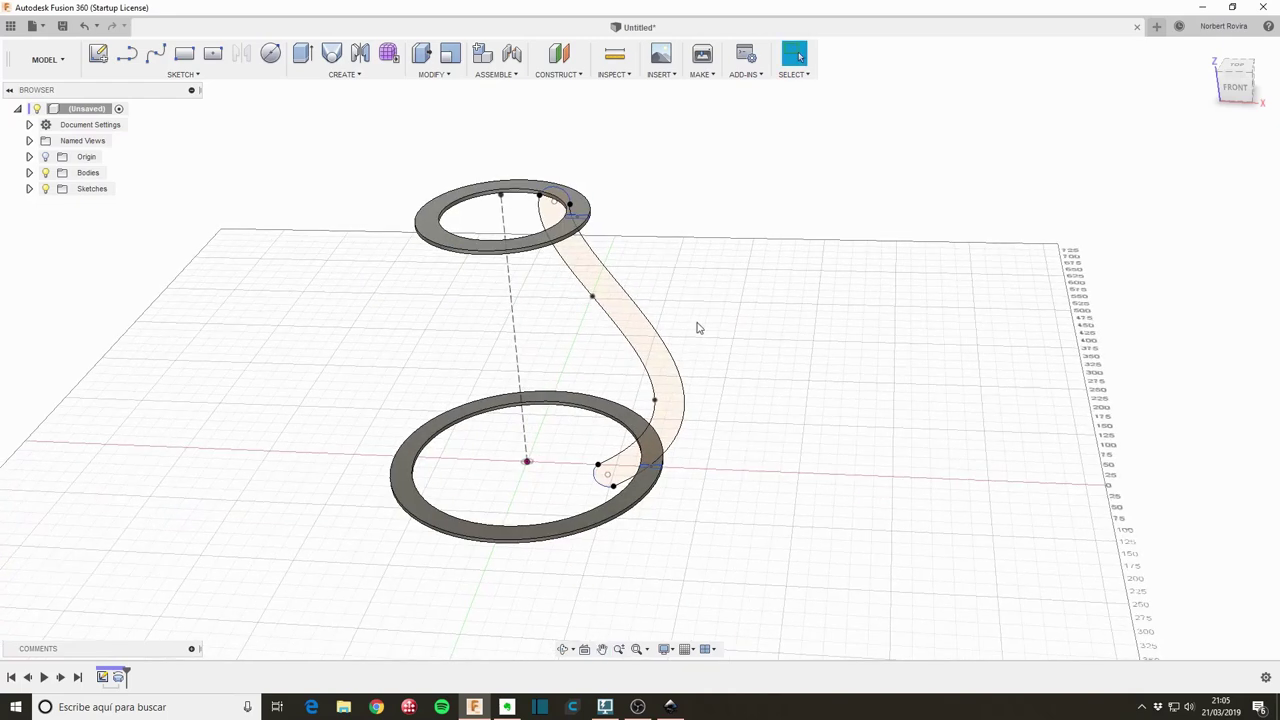
Extrude the curved rib profile symmetrically with a 5 mm whole thickness
key("e")
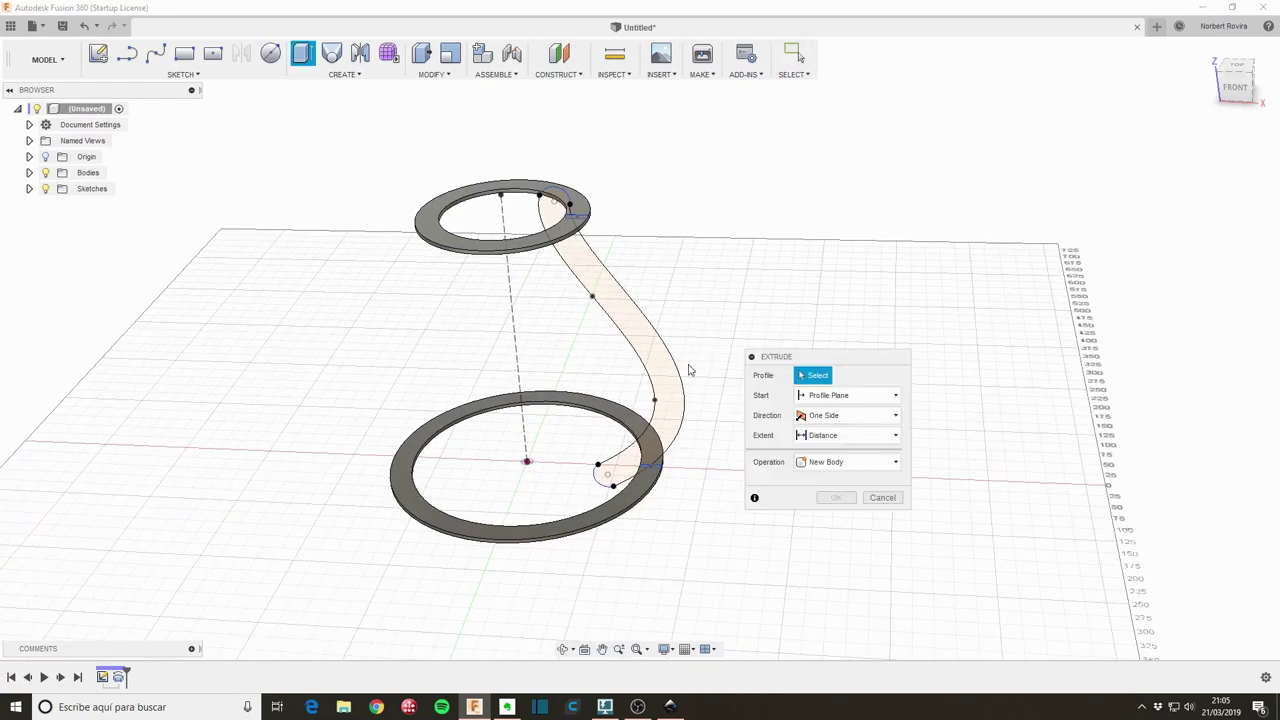
left_click(668, 378)
left_click(860, 415)
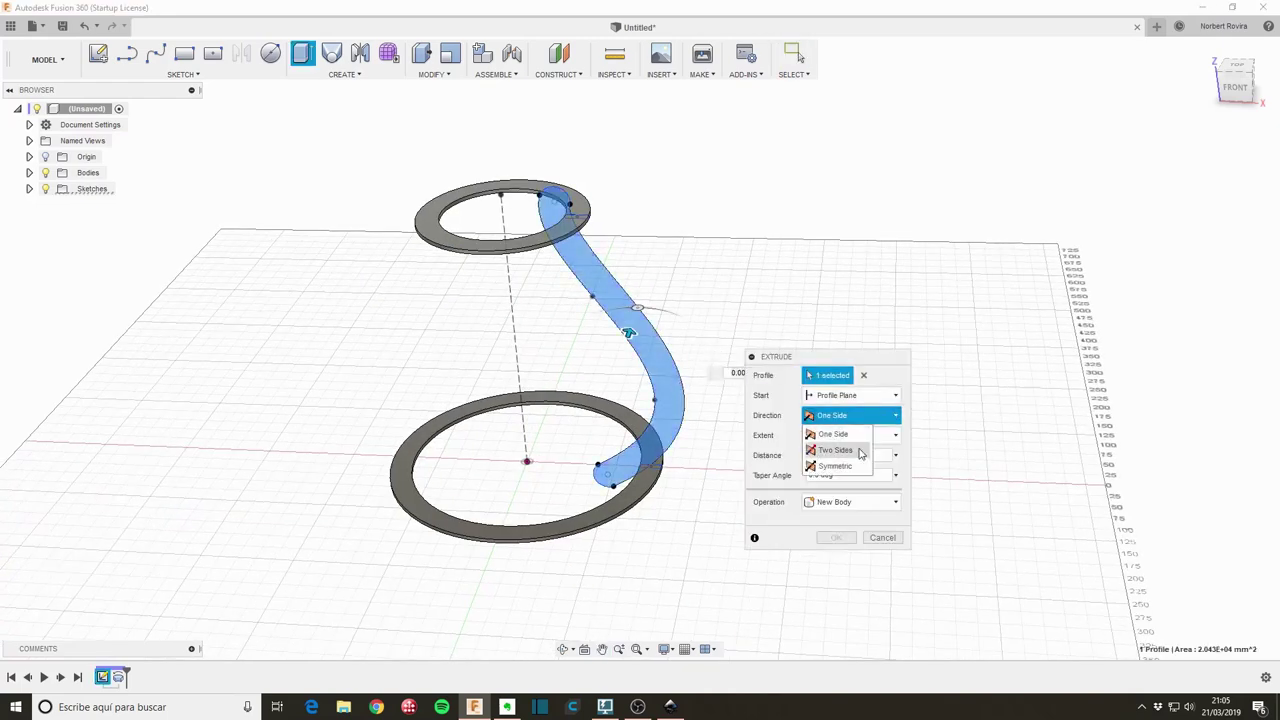
left_click(845, 466)
left_click(832, 455)
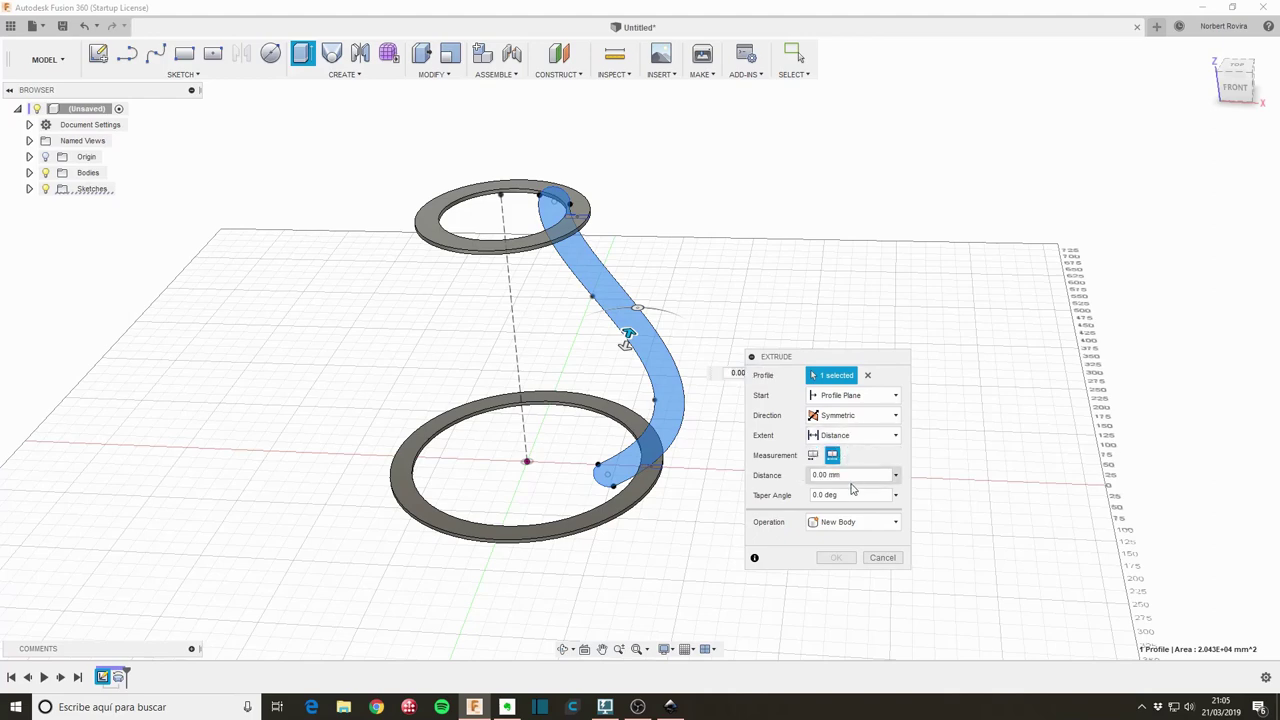
left_click(853, 474)
type("5")
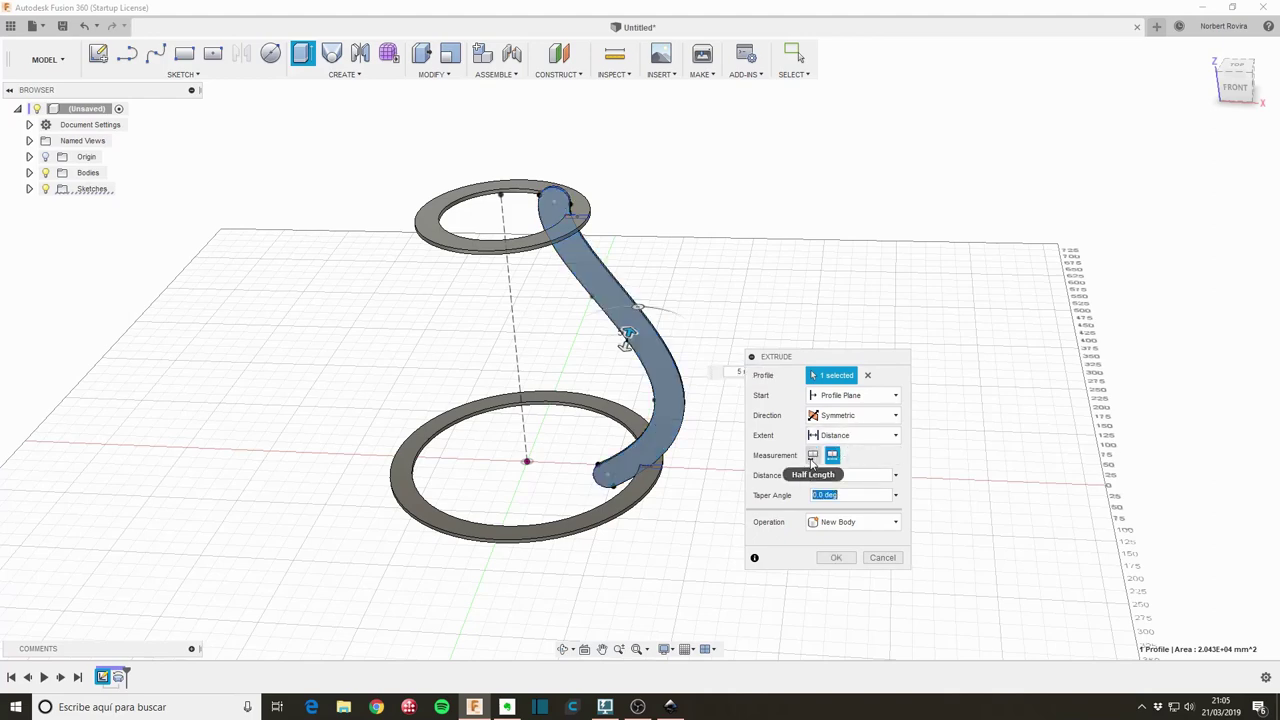
key("Tab")
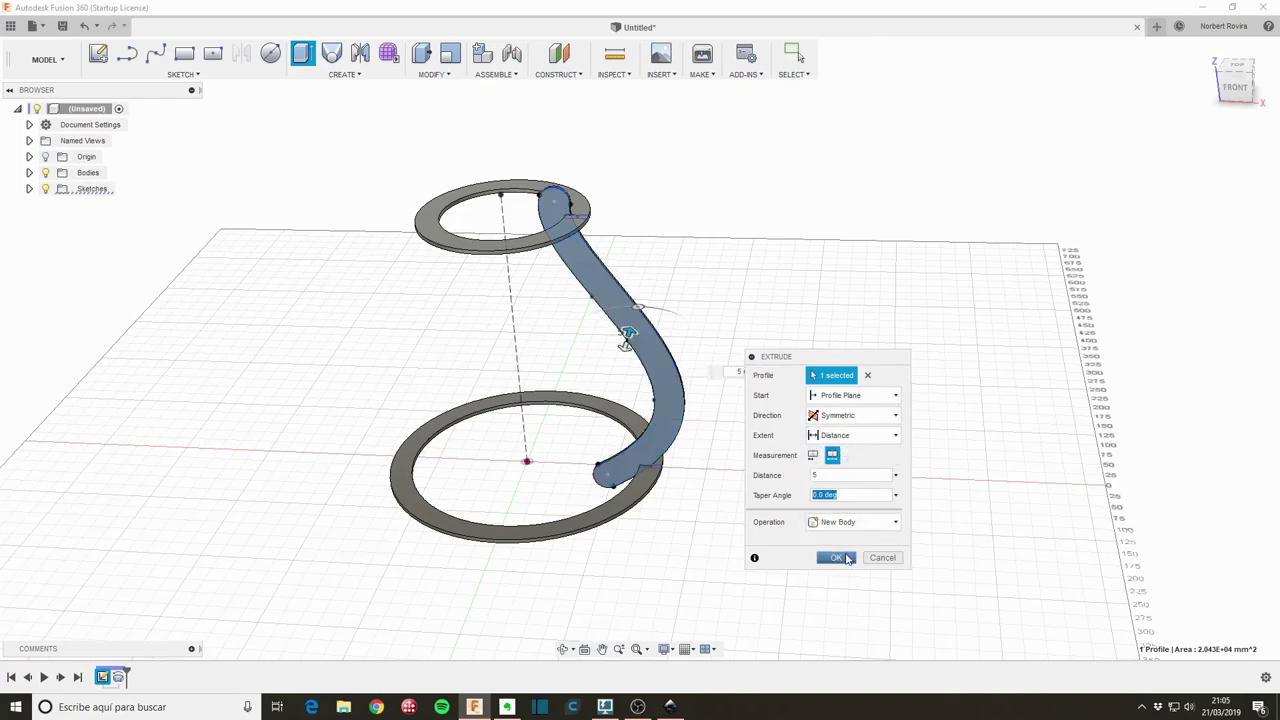
Confirm the rib extrusion and orbit to view the whole ring and rib
scroll(635, 252, "up", 2)
scroll(635, 252, "up", 3)
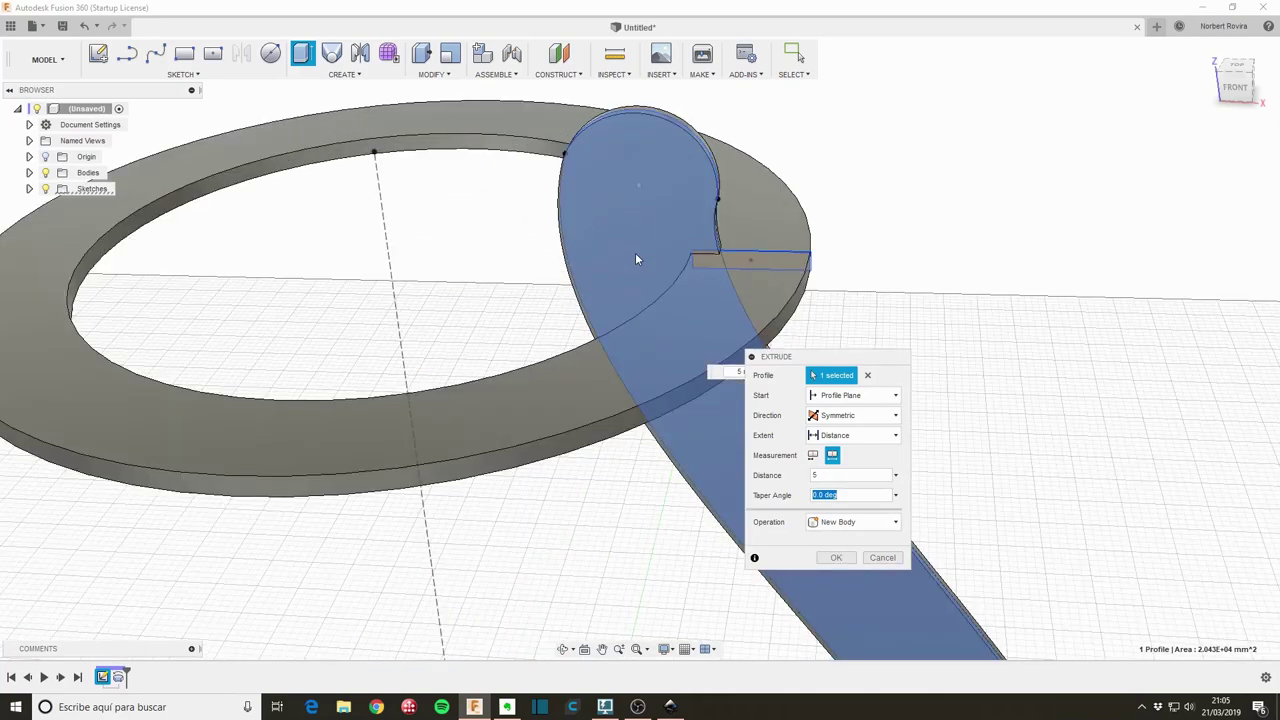
scroll(751, 225, "up", 3)
middle_click_drag(753, 232, 807, 198, "shift")
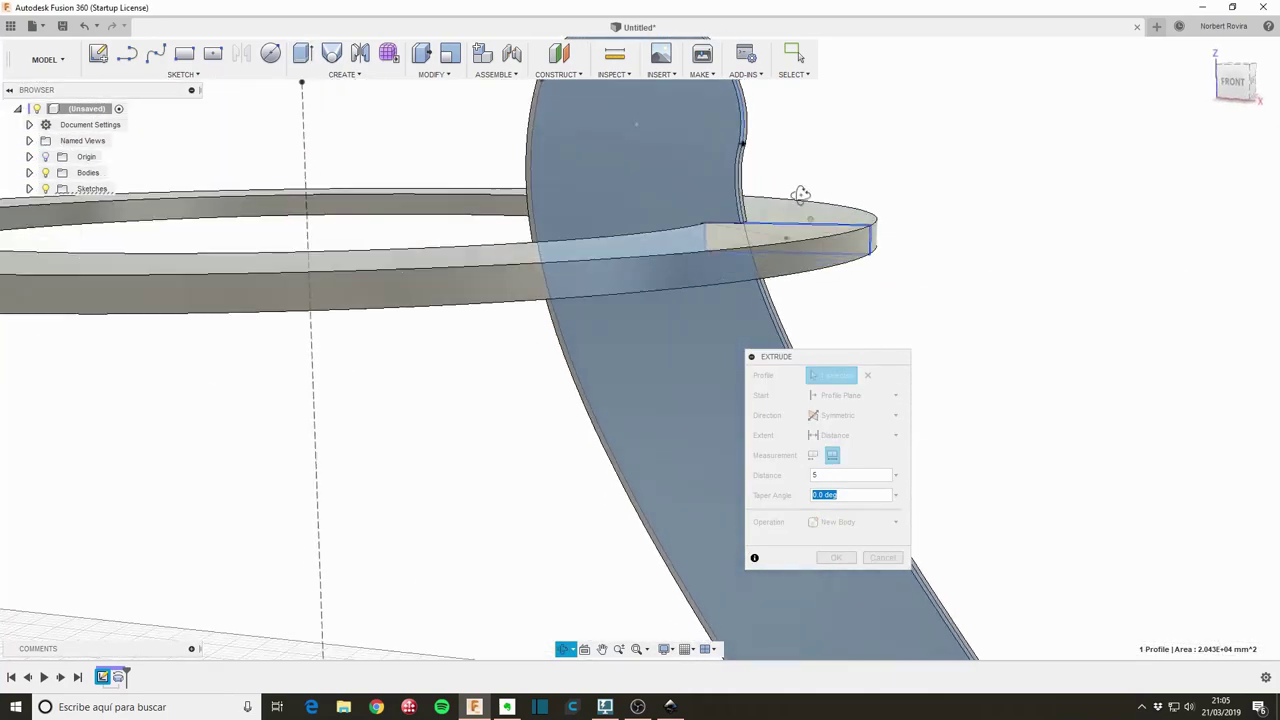
left_click(836, 557)
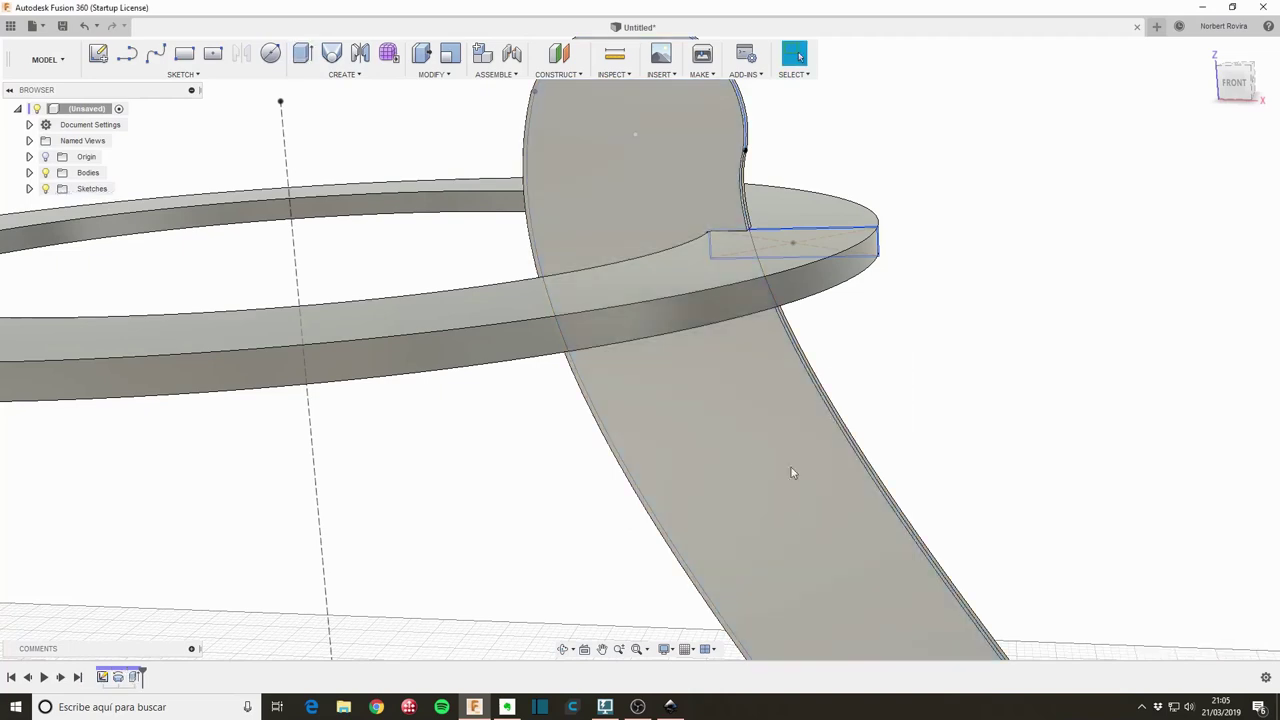
scroll(760, 455, "down", 5)
scroll(737, 442, "down", 3)
mouse_move(809, 463)
middle_mouse_down("shift")
mouse_move(777, 434)
mouse_move(789, 371)
mouse_move(759, 264)
mouse_move(682, 265)
middle_mouse_up("shift")
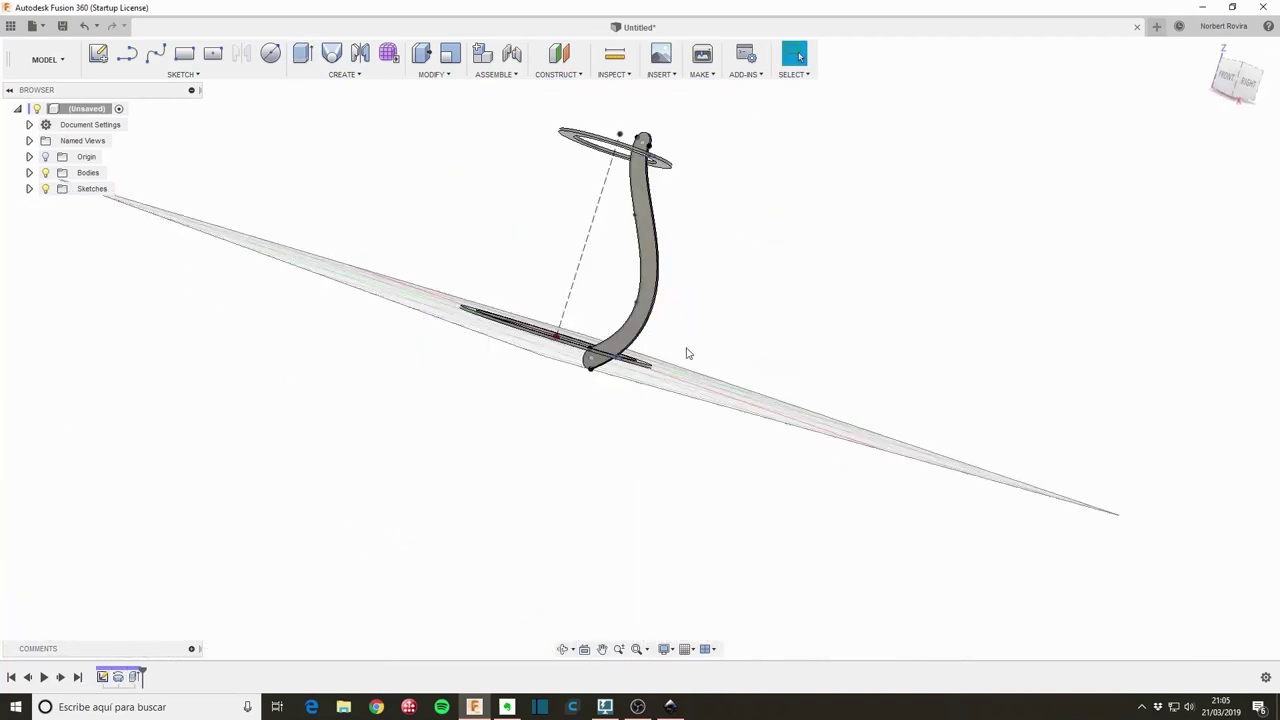
Start a circular pattern of the rib body around the dashed central axis
key("s")
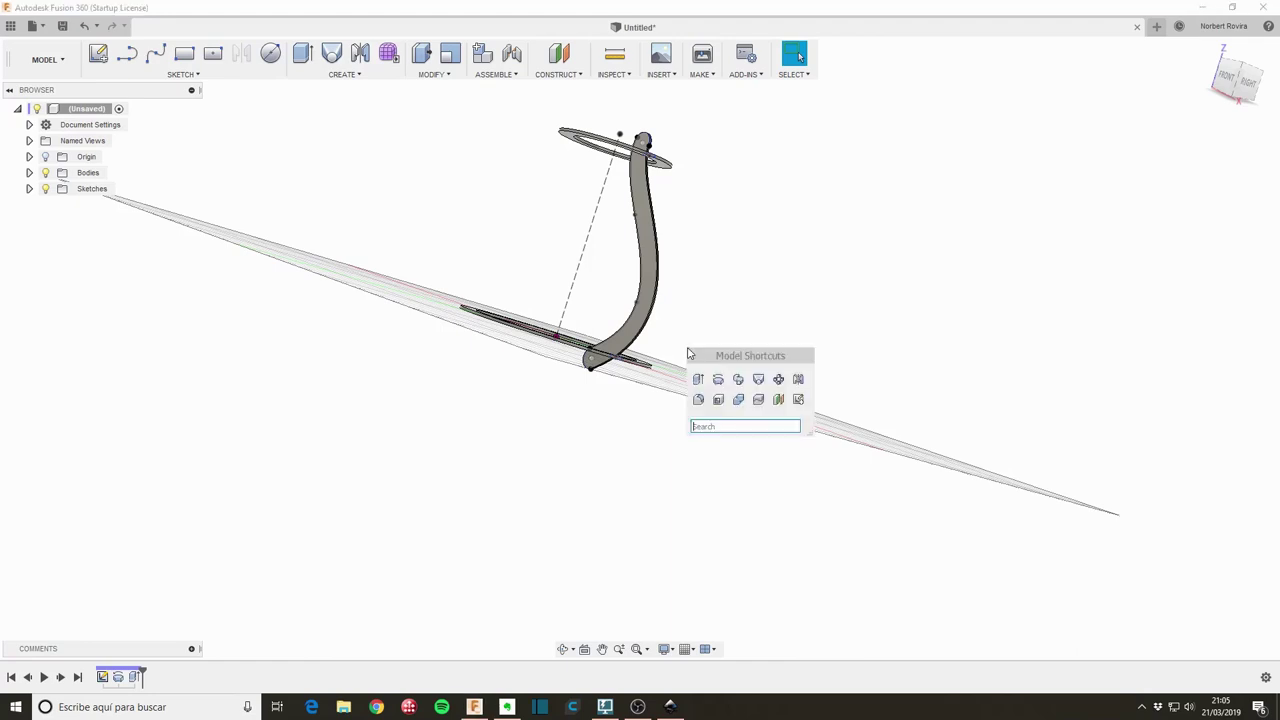
left_click(779, 380)
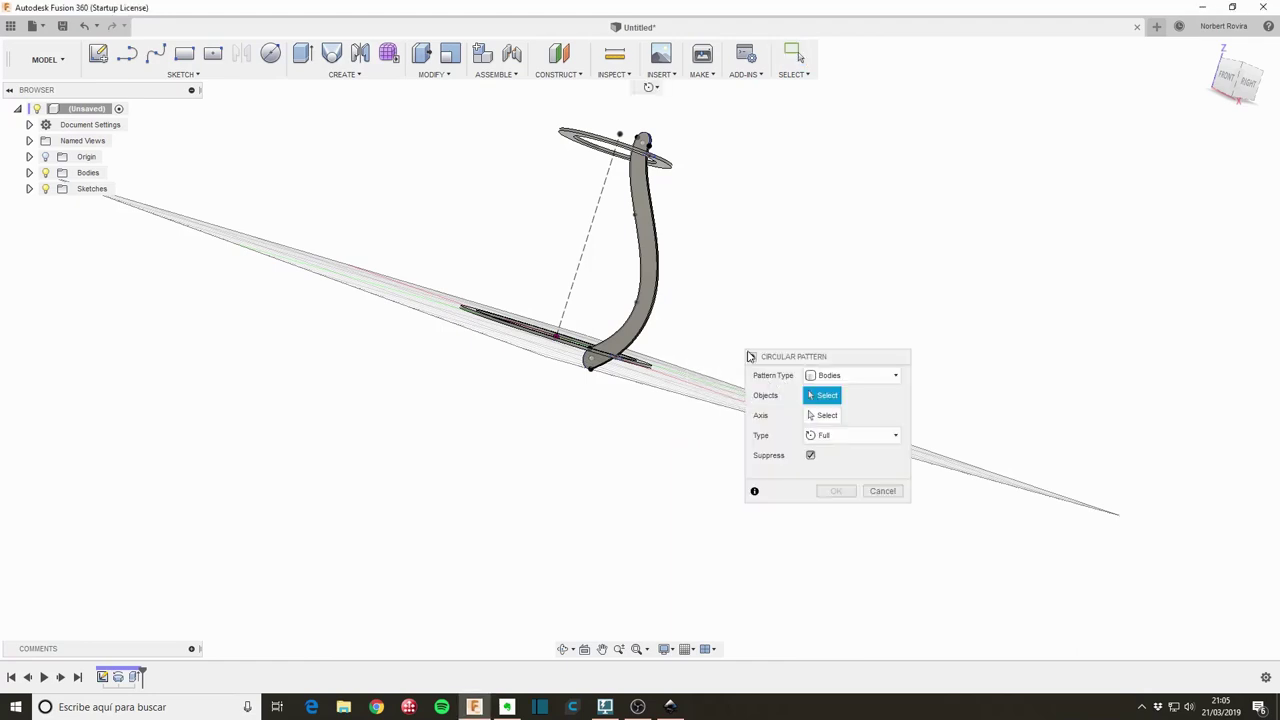
key("F6")
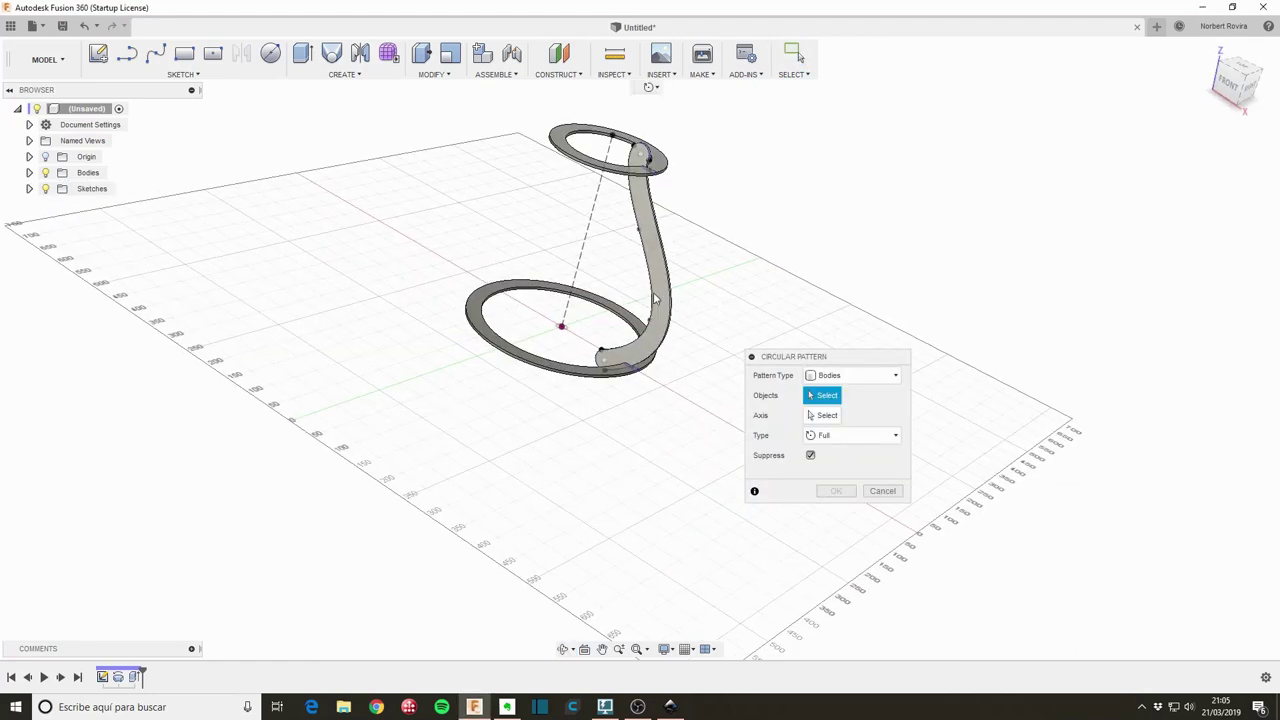
left_click(660, 296)
left_click(822, 415)
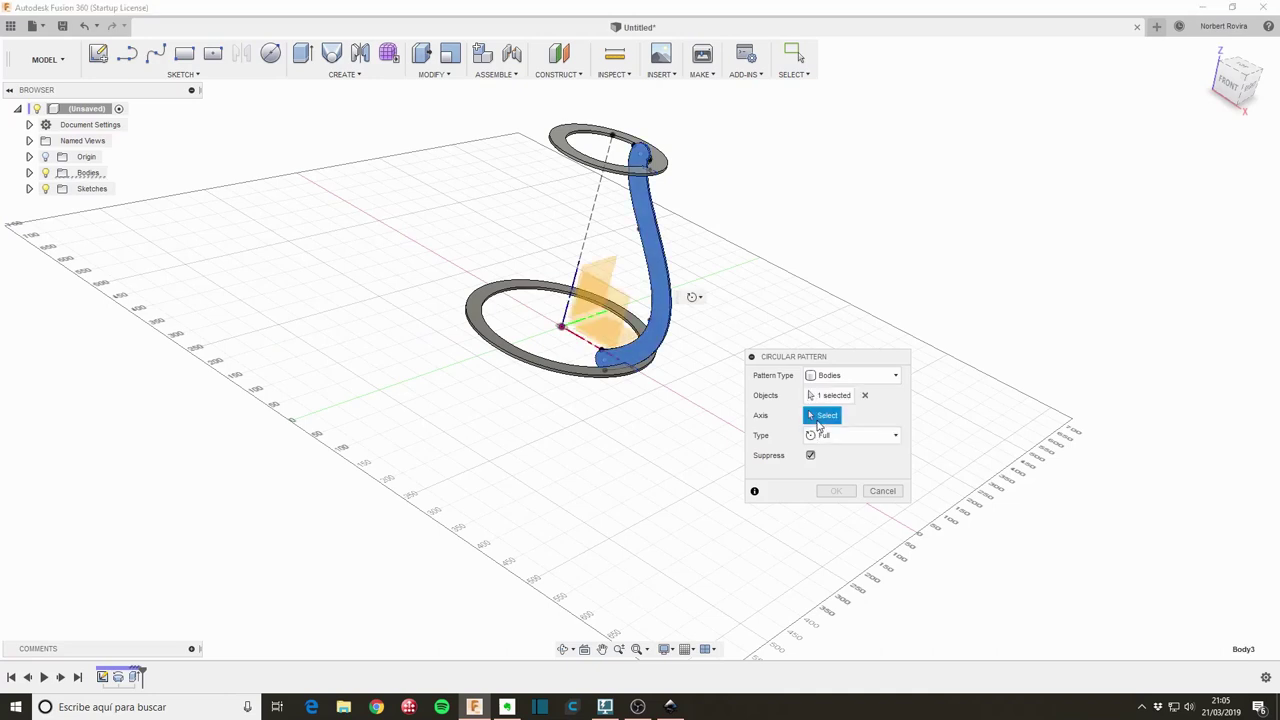
left_click(566, 316)
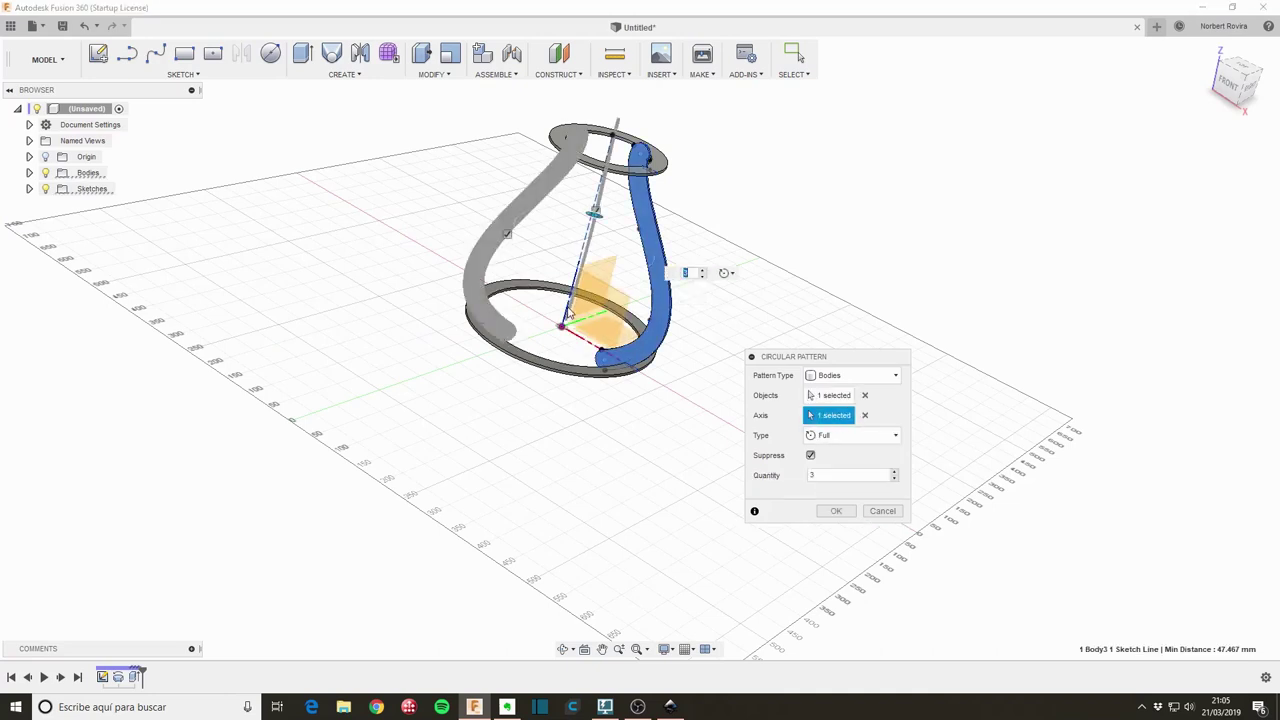
Raise the pattern quantity to 14 ribs and create the pattern
left_click(895, 473)
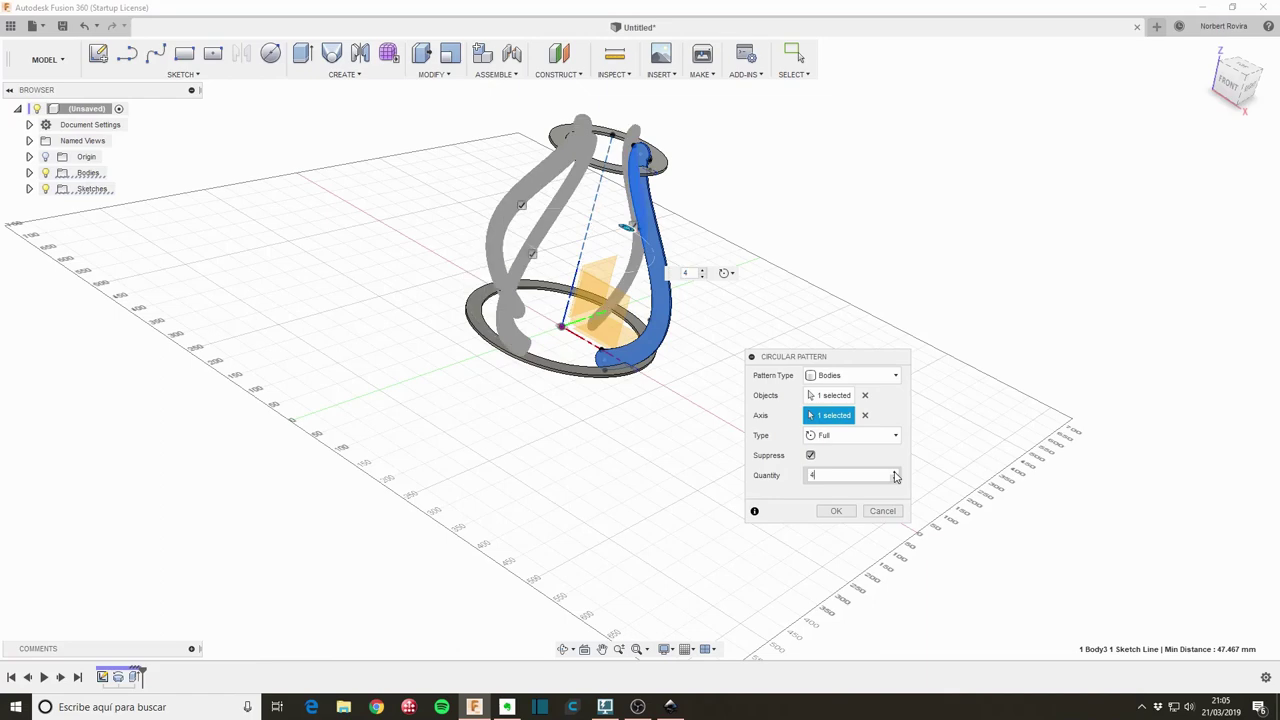
left_click(895, 473)
left_click(895, 473)
left_click(895, 473)
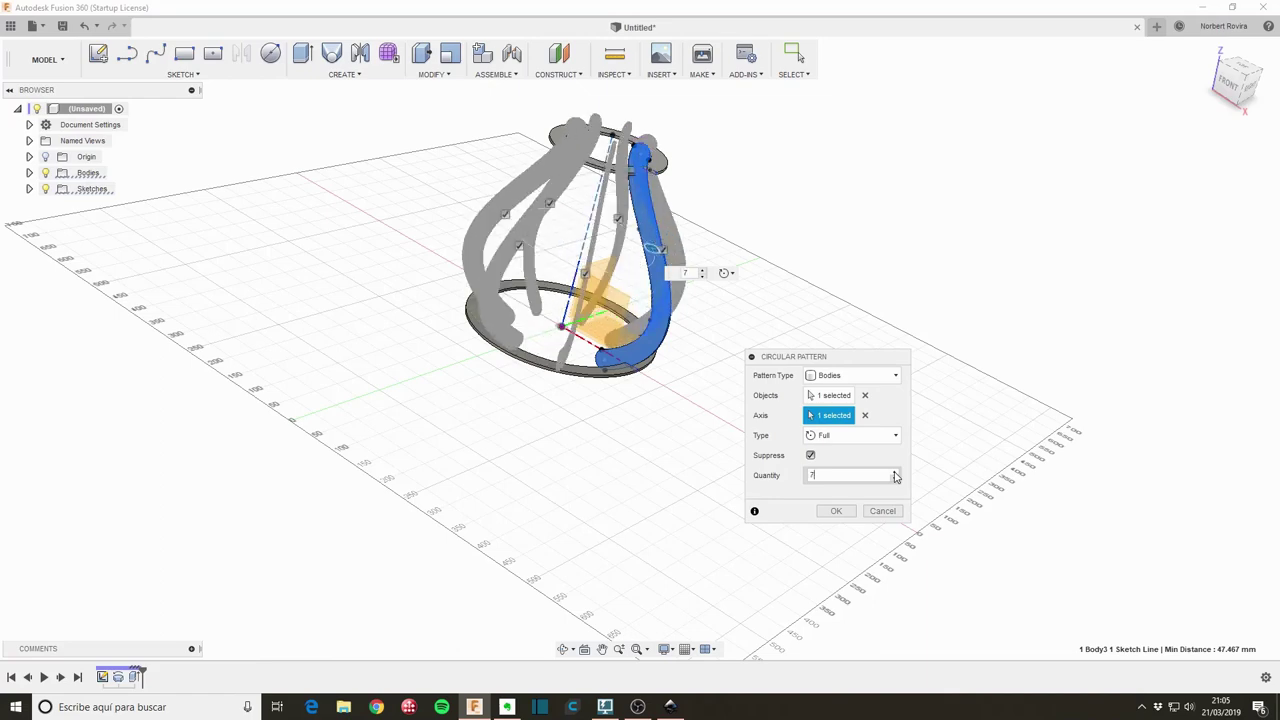
left_click(895, 473)
left_click(895, 475)
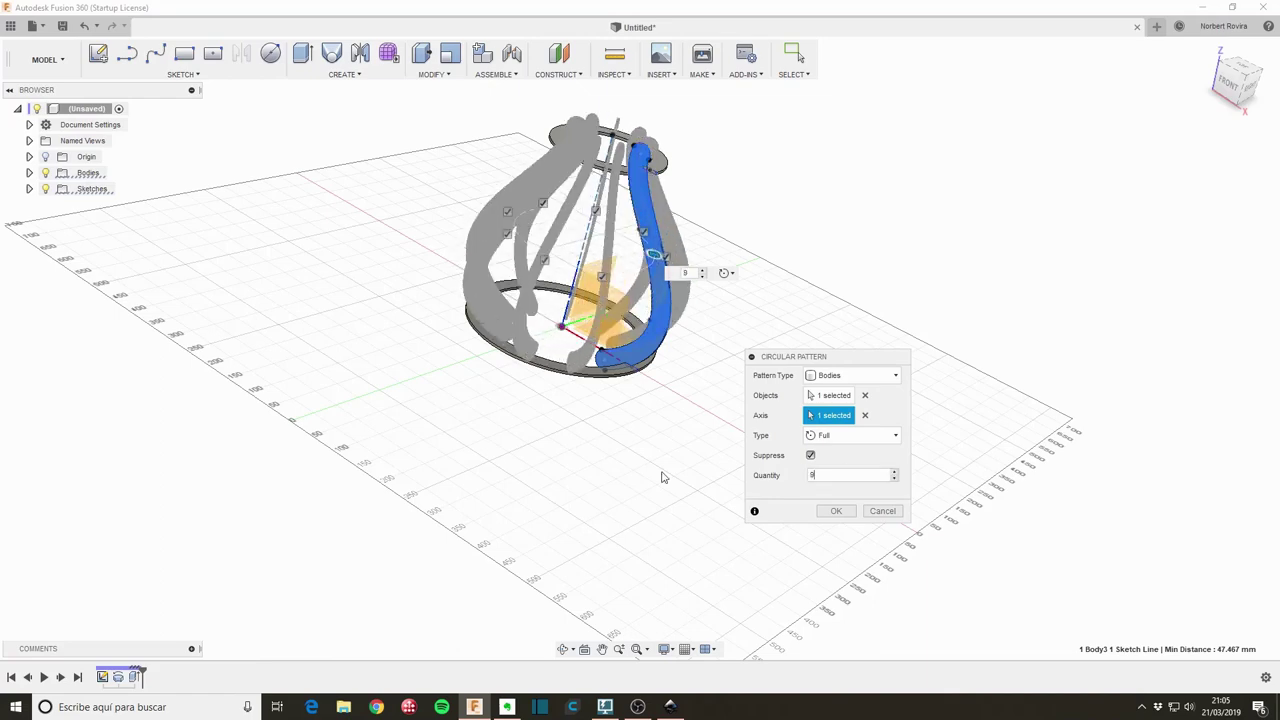
mouse_move(531, 434)
middle_mouse_down("shift")
mouse_move(563, 520)
mouse_move(608, 516)
mouse_move(549, 540)
mouse_move(560, 535)
middle_mouse_up("shift")
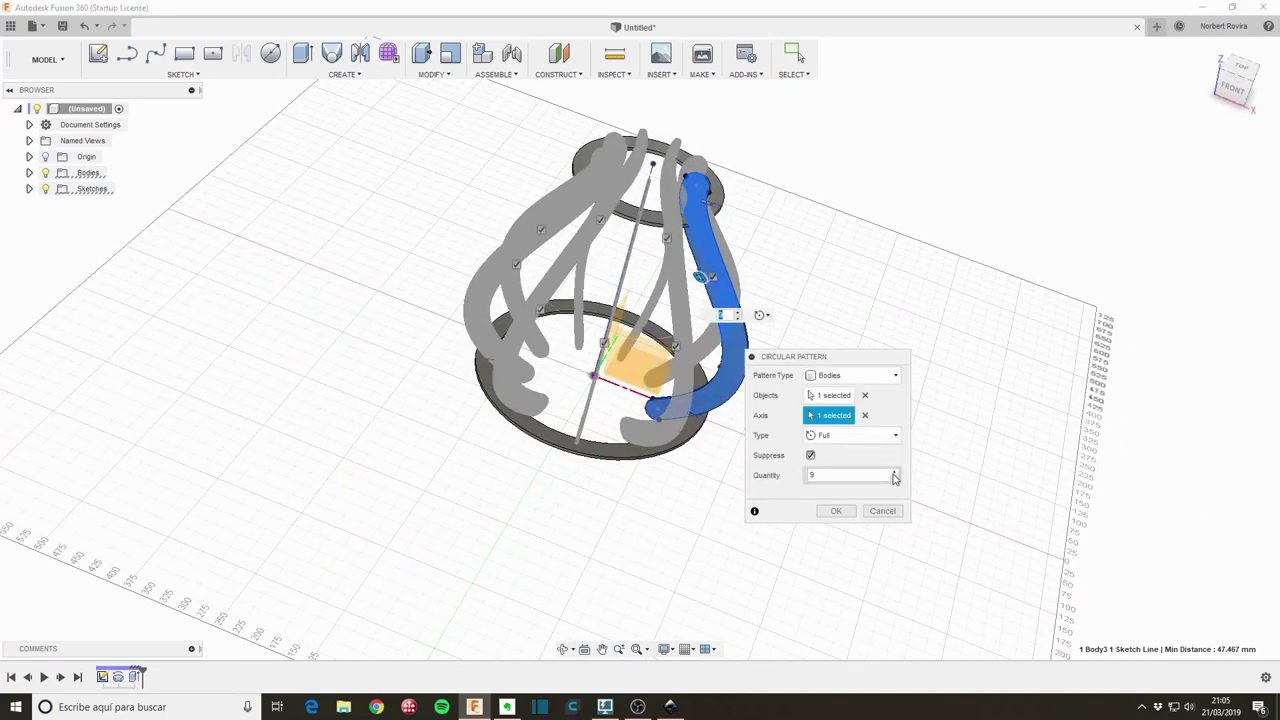
left_click(895, 474)
left_click(895, 475)
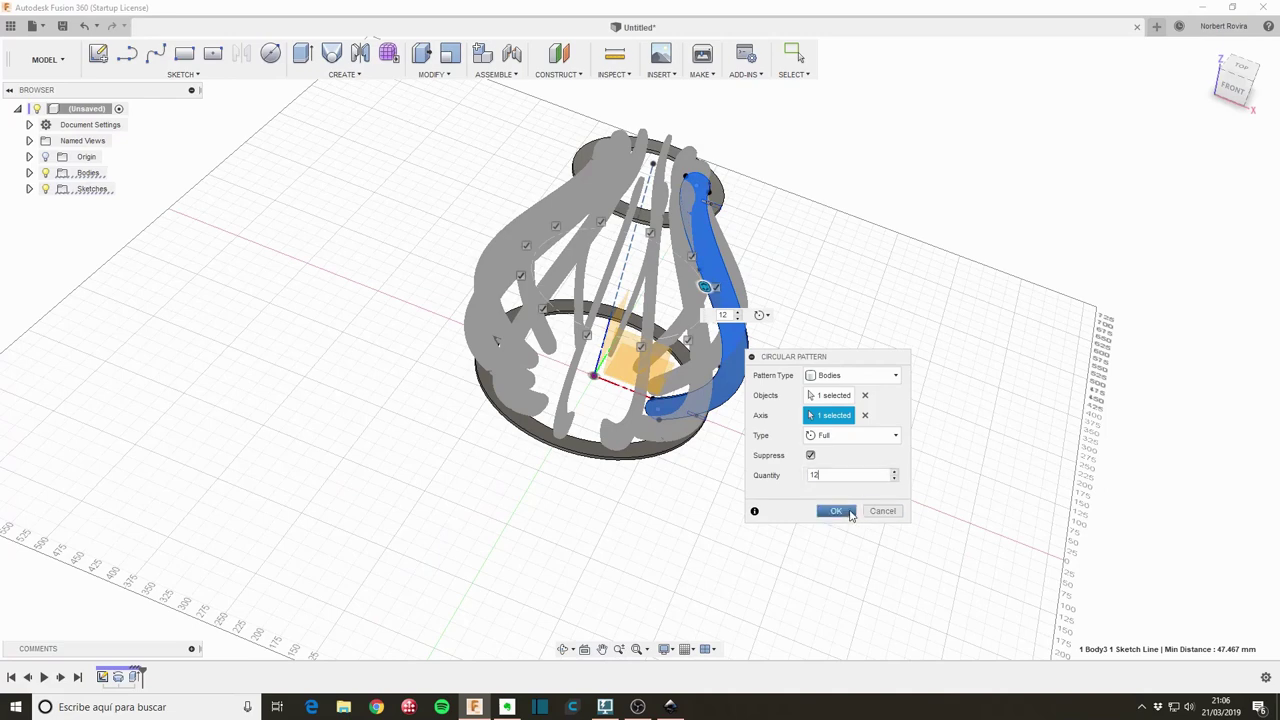
left_click(895, 474)
left_click(895, 474)
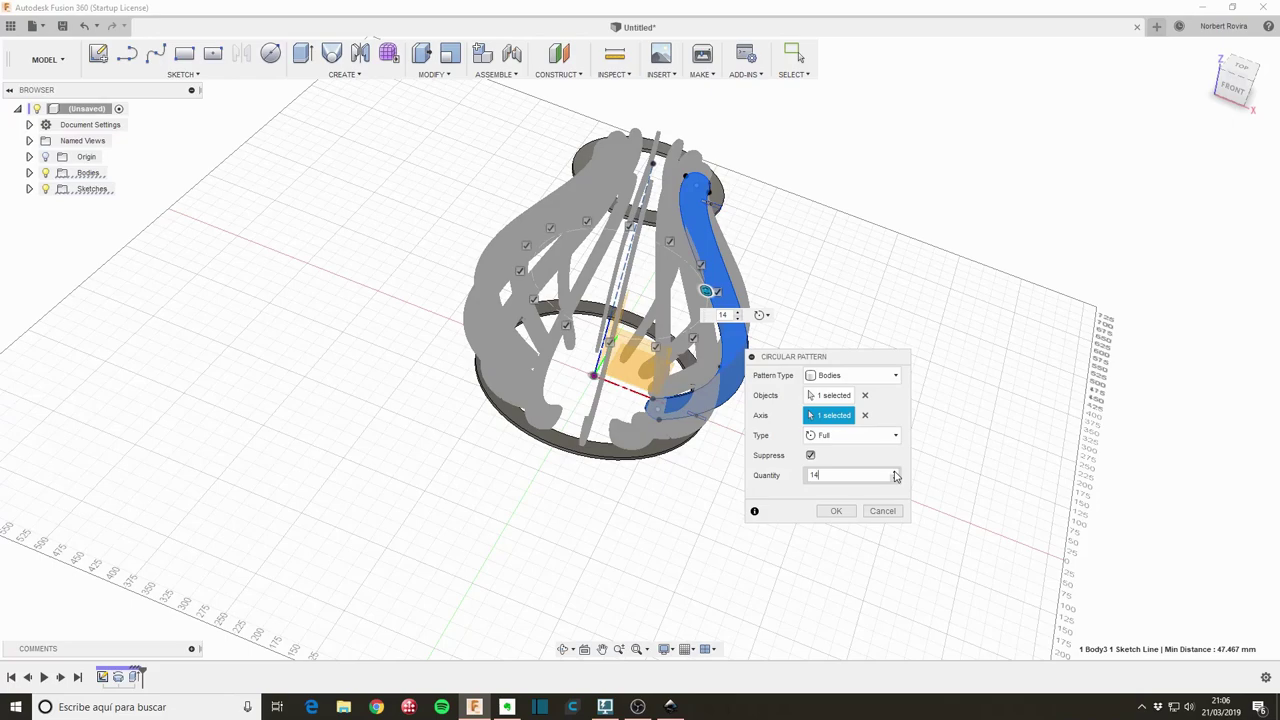
left_click(836, 511)
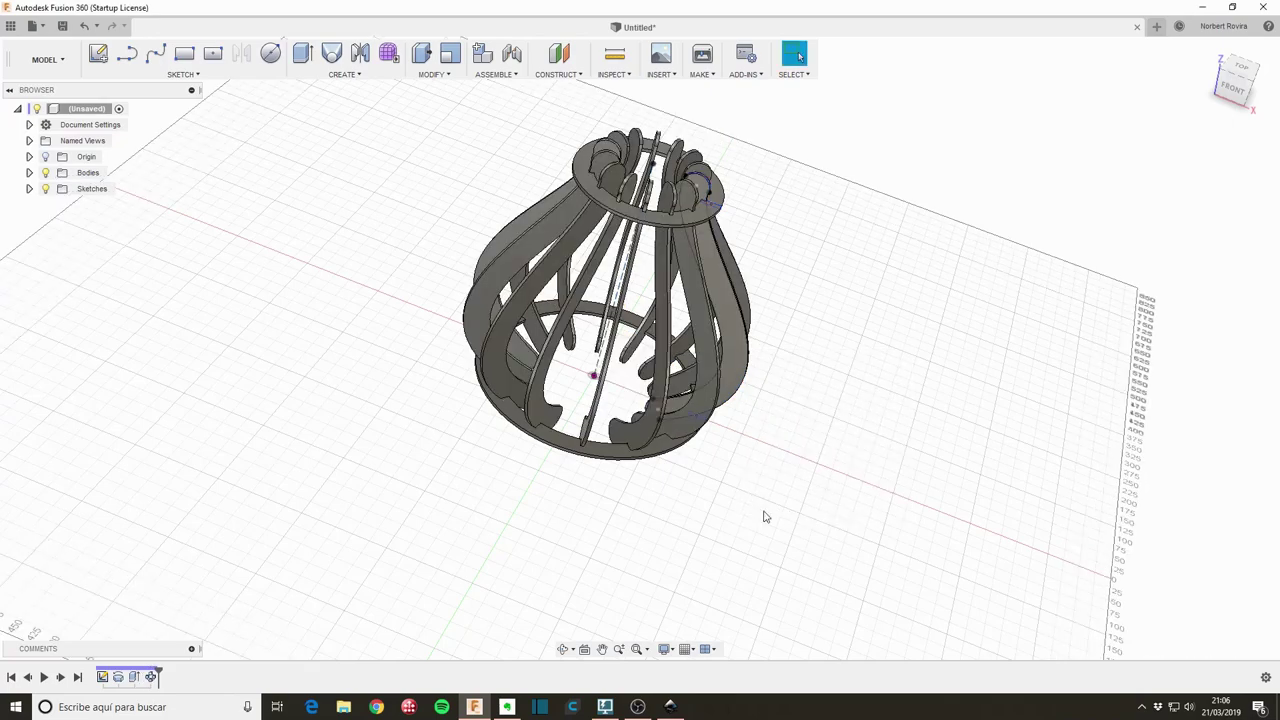
middle_click_drag(763, 516, 814, 505, "shift")
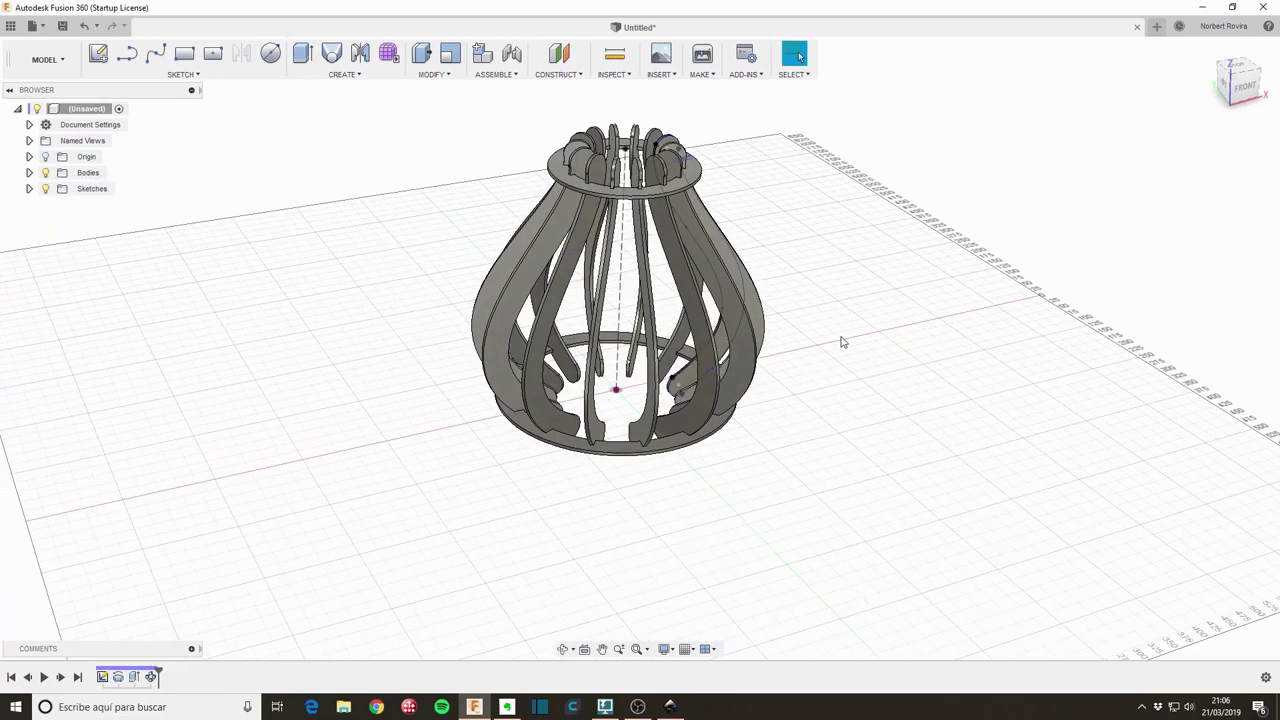
middle_click_drag(841, 342, 794, 383, "shift")
mouse_move(780, 477)
middle_mouse_down("shift")
mouse_move(730, 498)
mouse_move(734, 451)
mouse_move(759, 465)
mouse_move(755, 432)
middle_mouse_up("shift")
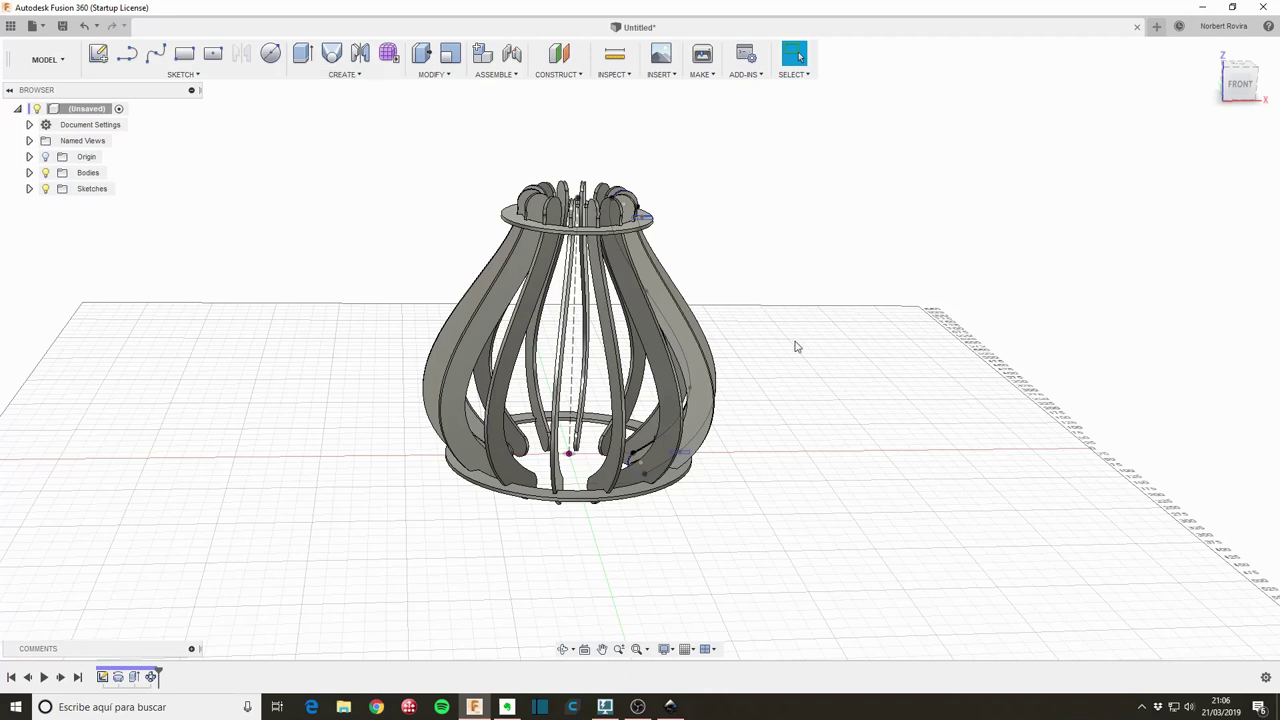
Apply 3D Pine from Wood (Solid) > Unfinished to the ribs in the view
key("a")
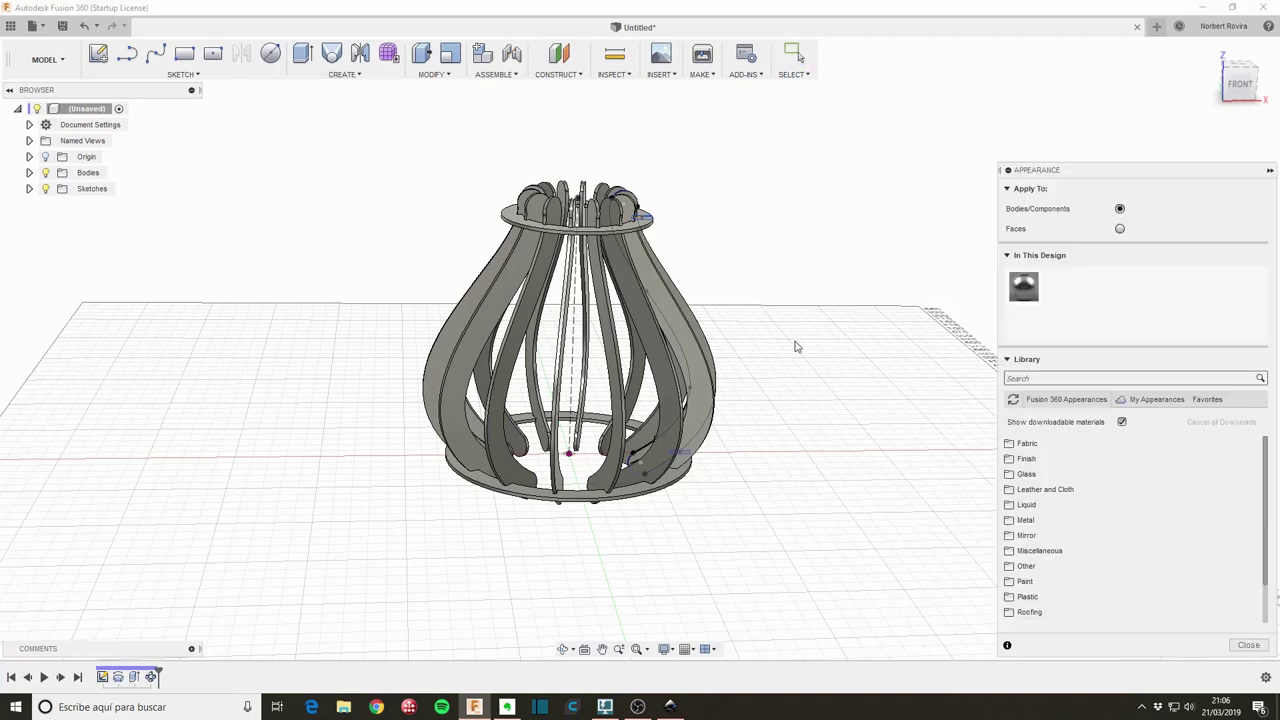
scroll(1150, 490, "down", 2)
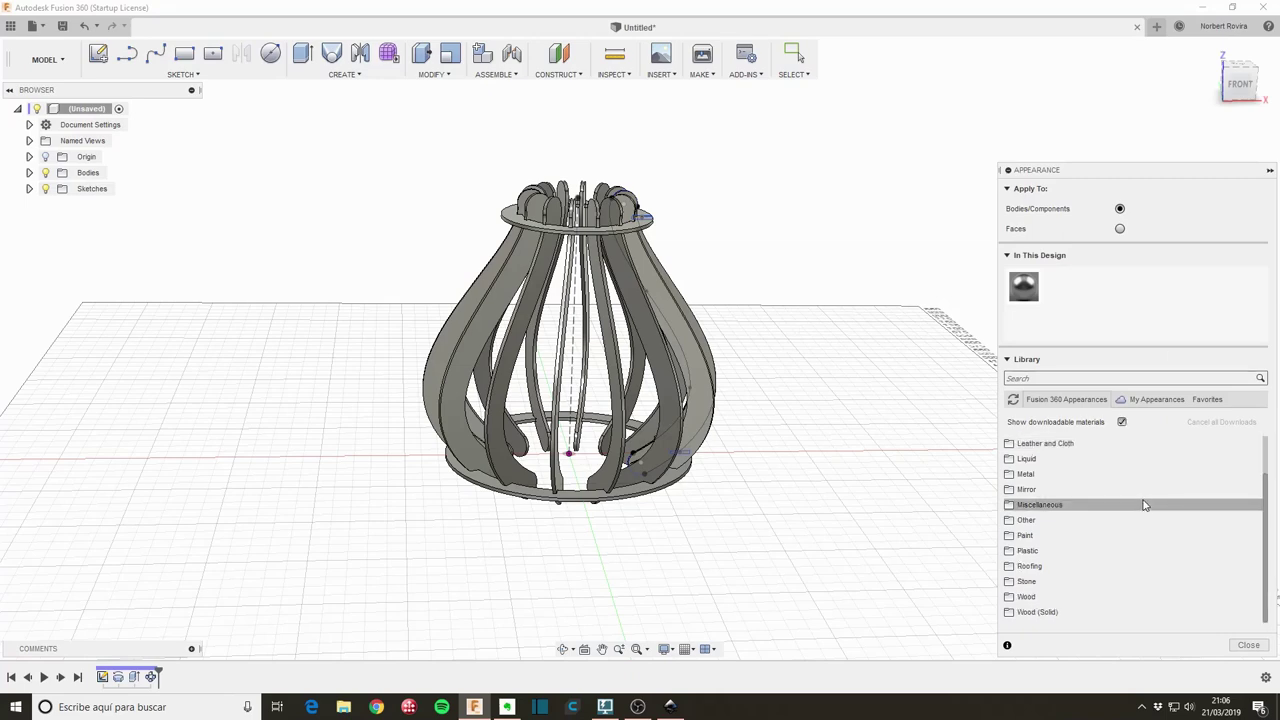
left_click(1062, 612)
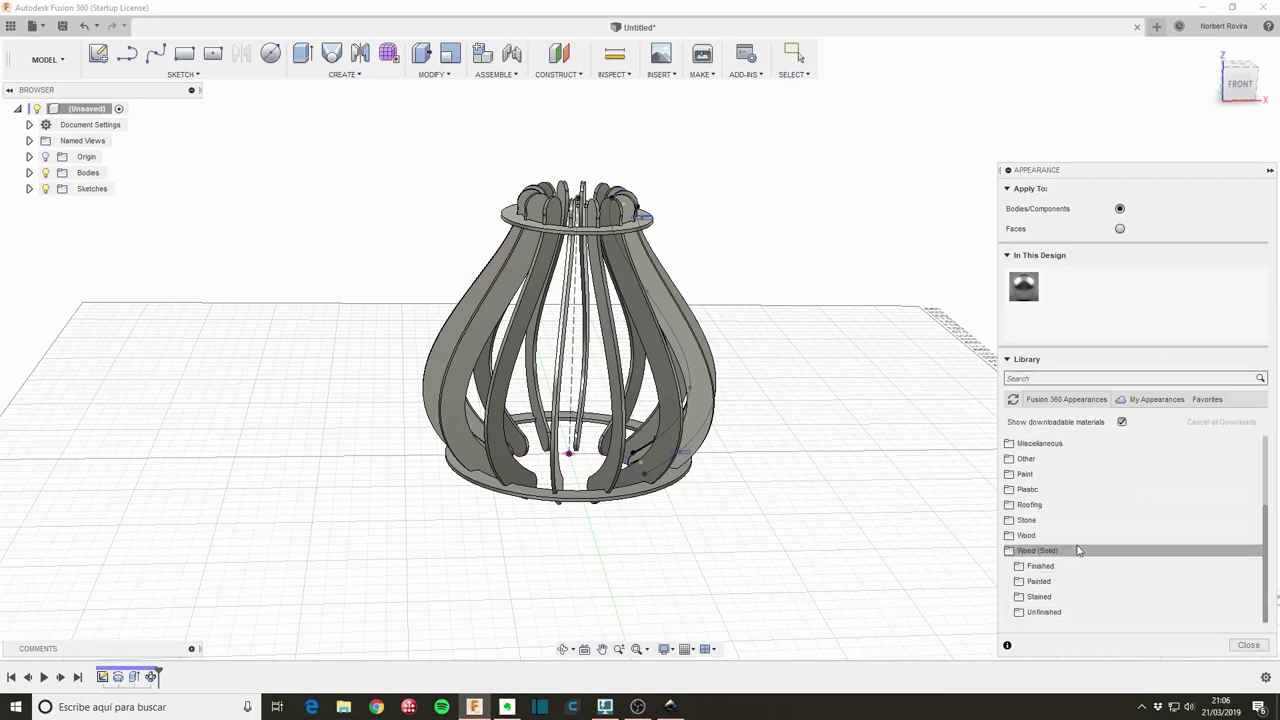
left_click(1075, 615)
scroll(1125, 553, "down", 5)
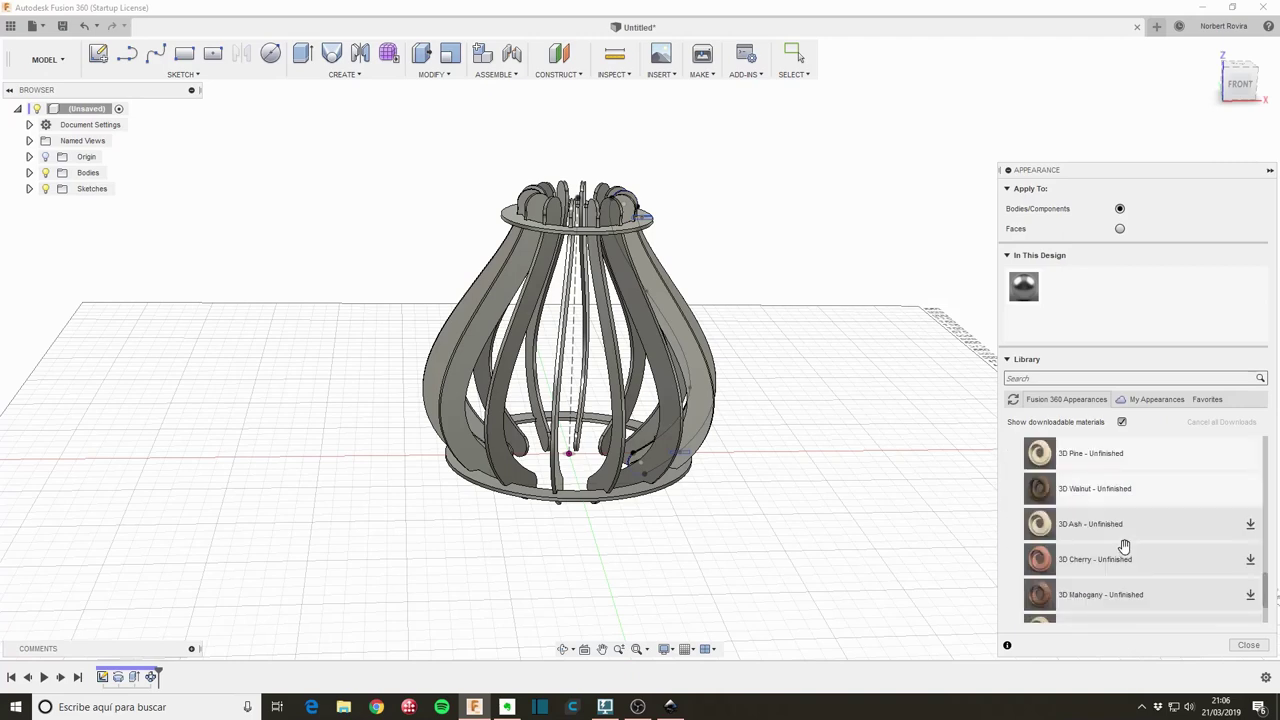
scroll(1125, 546, "down", 2)
scroll(1124, 546, "up", 4)
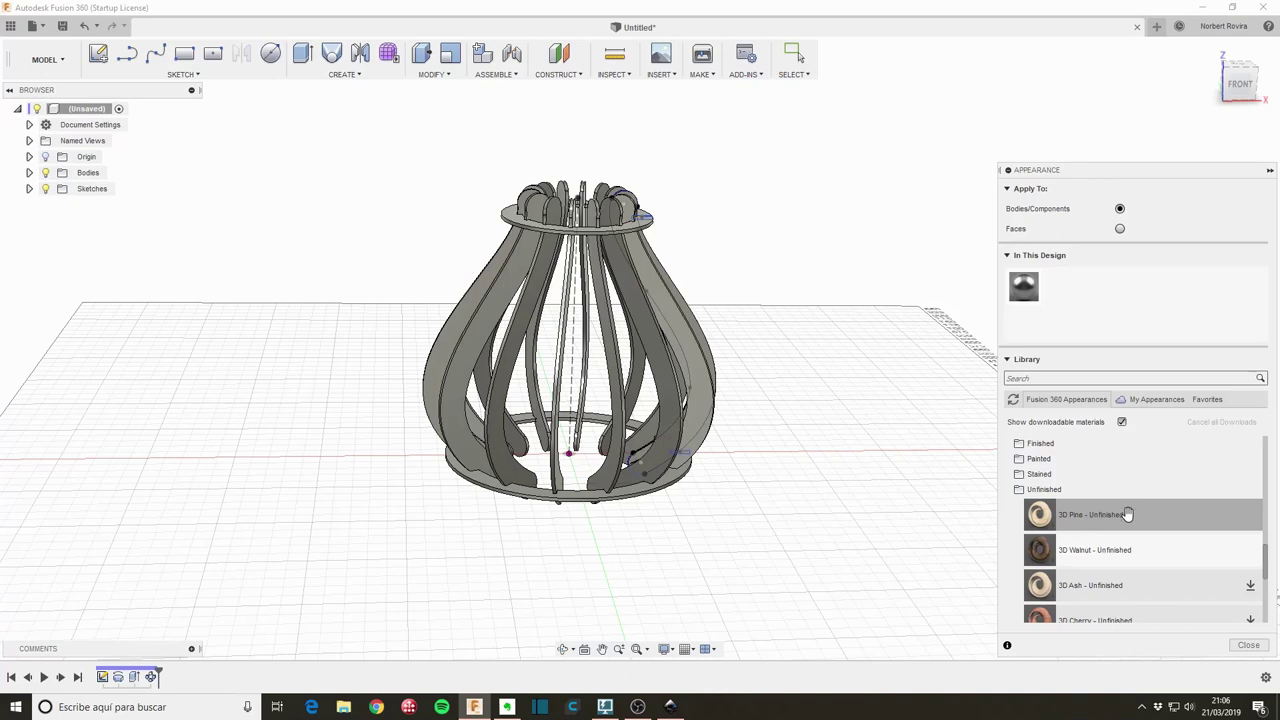
left_click_drag(1080, 519, 660, 438)
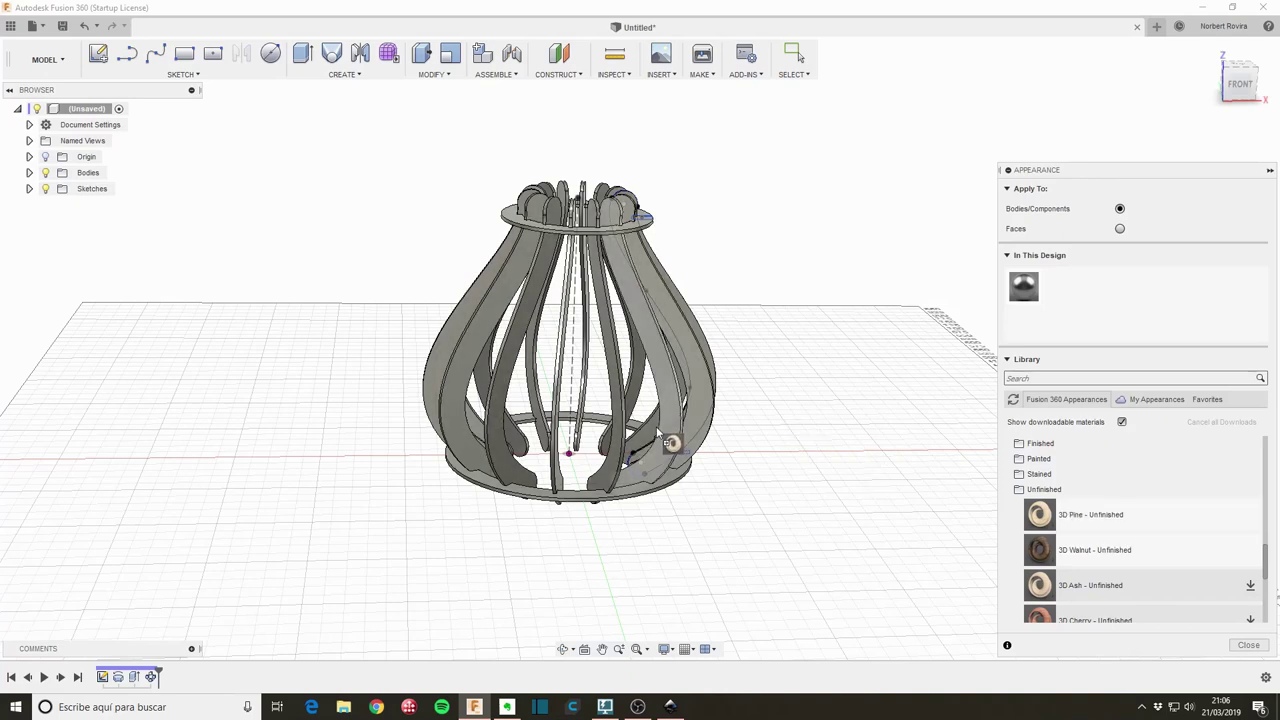
left_click_drag(659, 433, 674, 323)
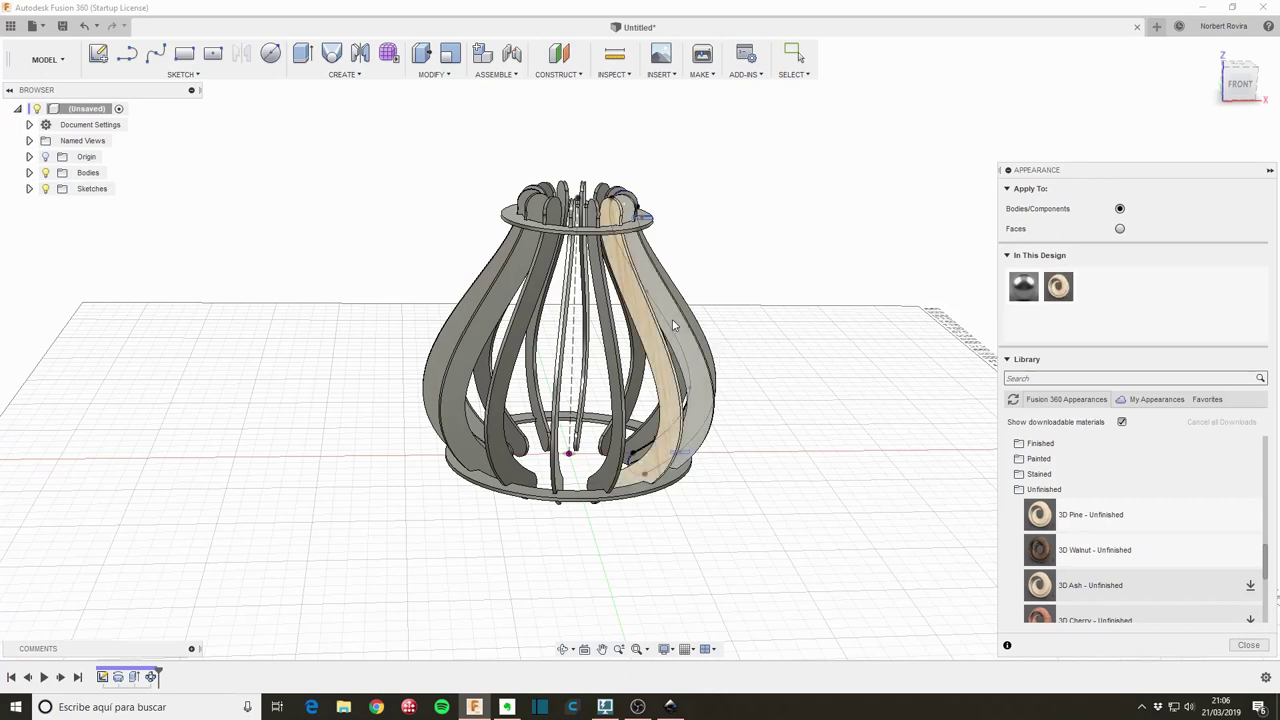
Apply the pine wood to all bodies Body1–Body16 selected in the browser, then close the library
left_click(29, 172)
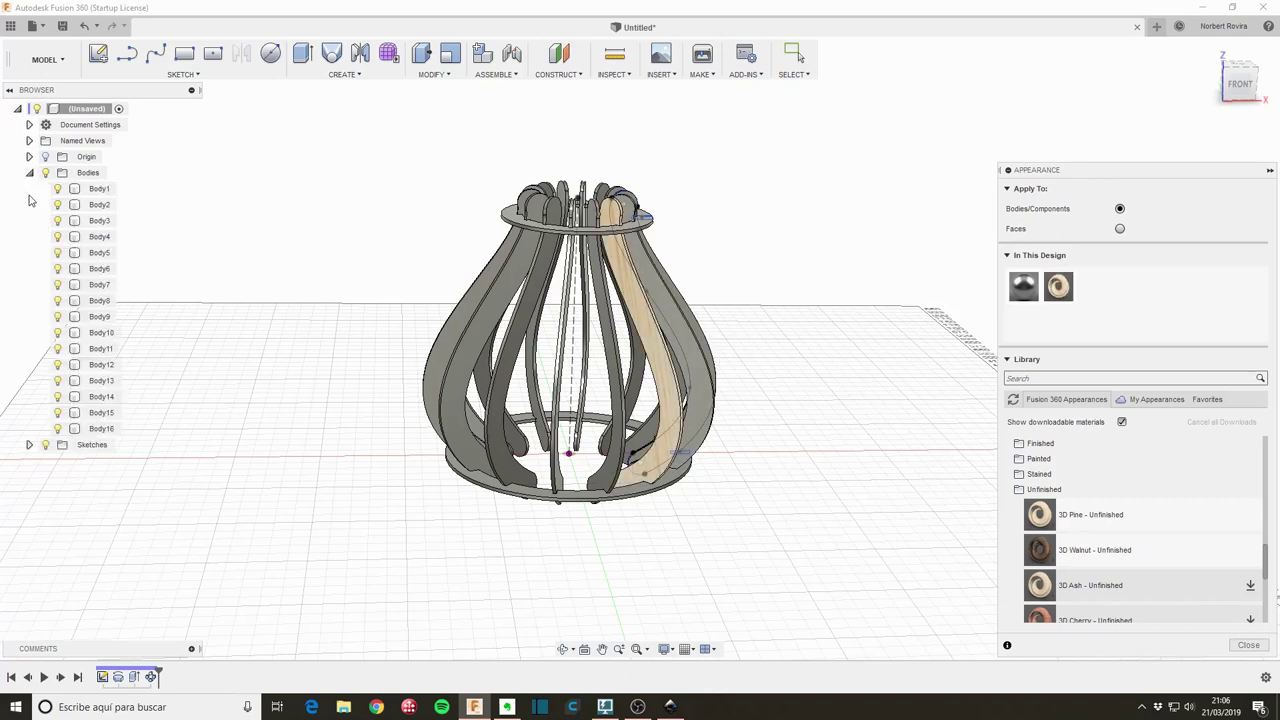
left_click(99, 188)
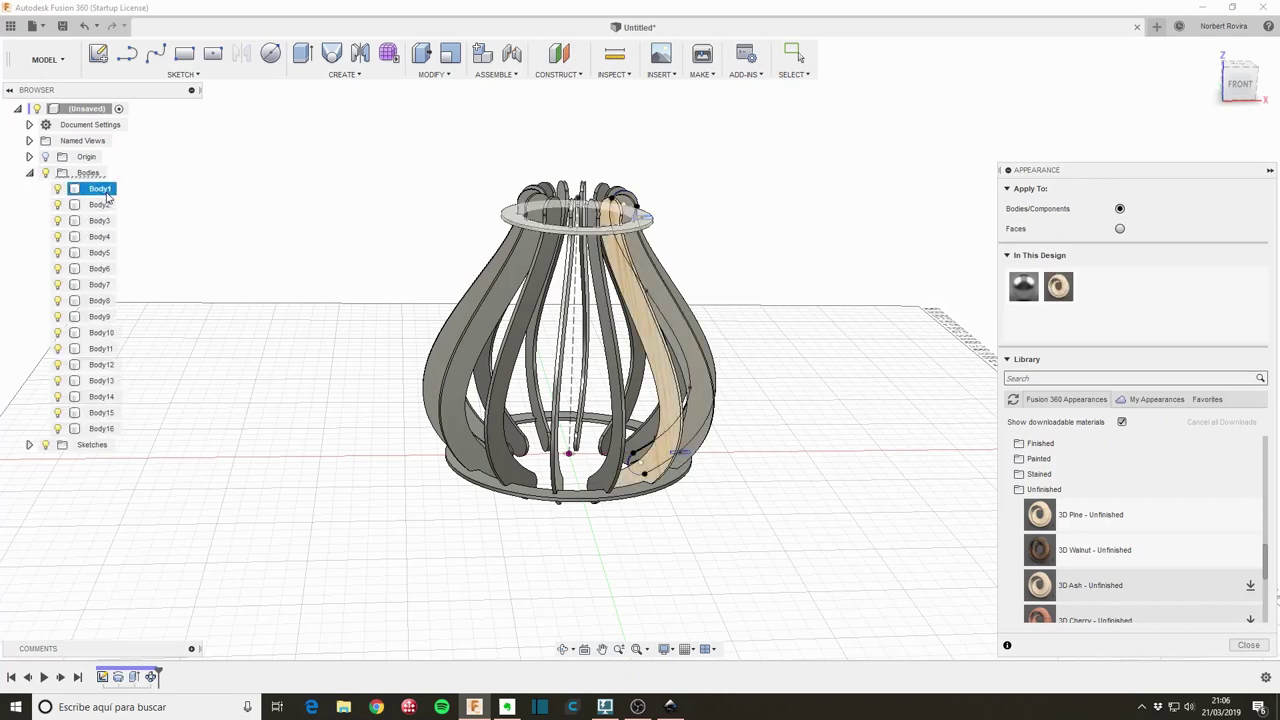
left_click(110, 428, "shift")
left_click_drag(1058, 286, 95, 252)
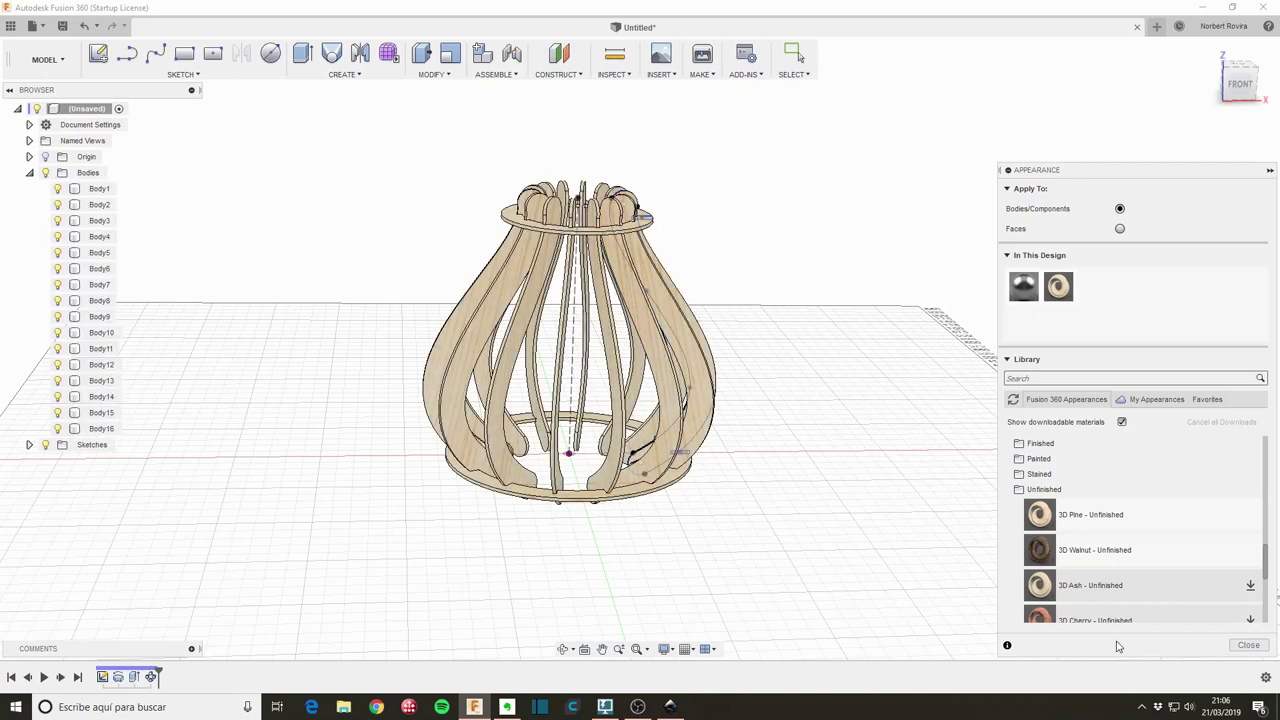
left_click(1248, 645)
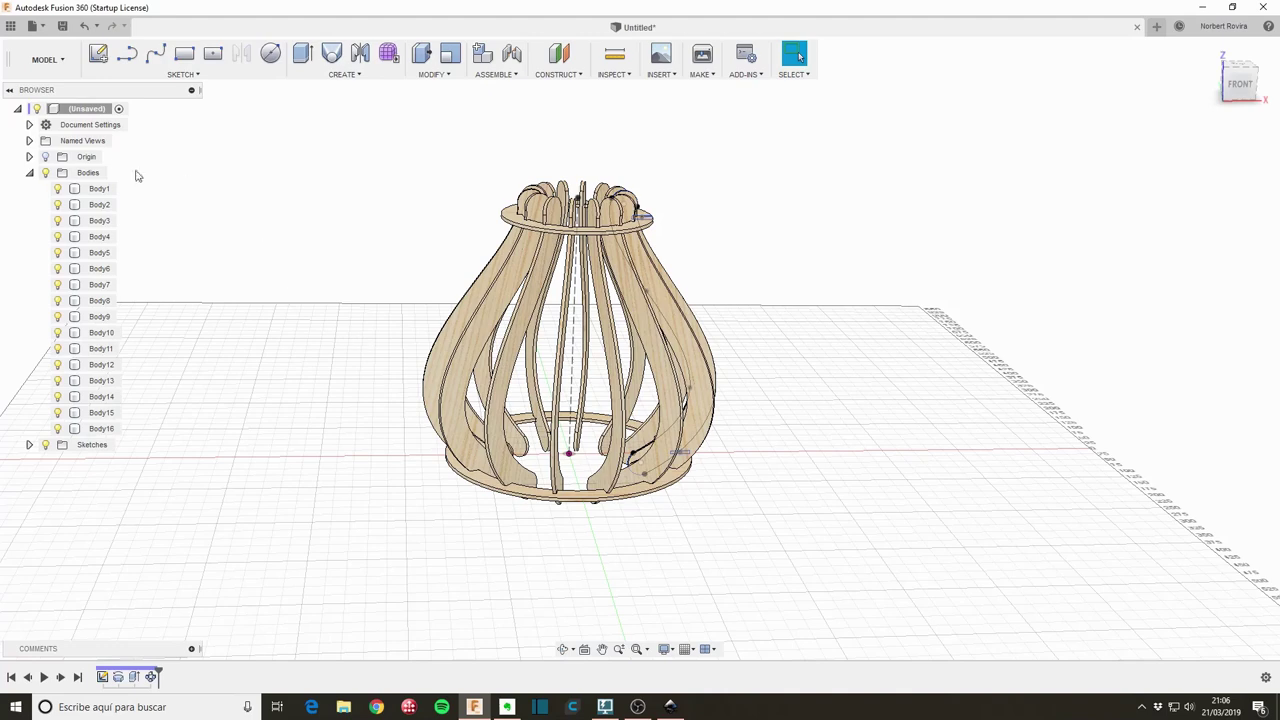
Launch MapBoards and set the map output type to a DXF sketch file
left_click(29, 172)
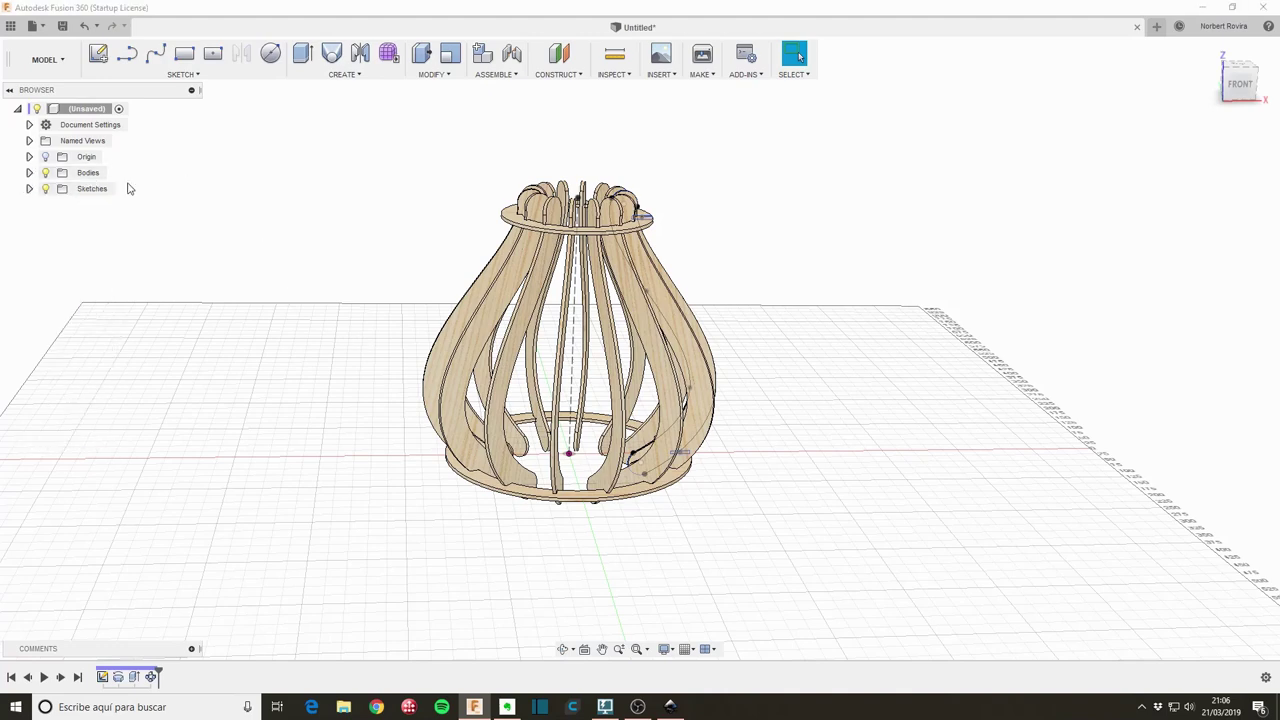
left_click(360, 82)
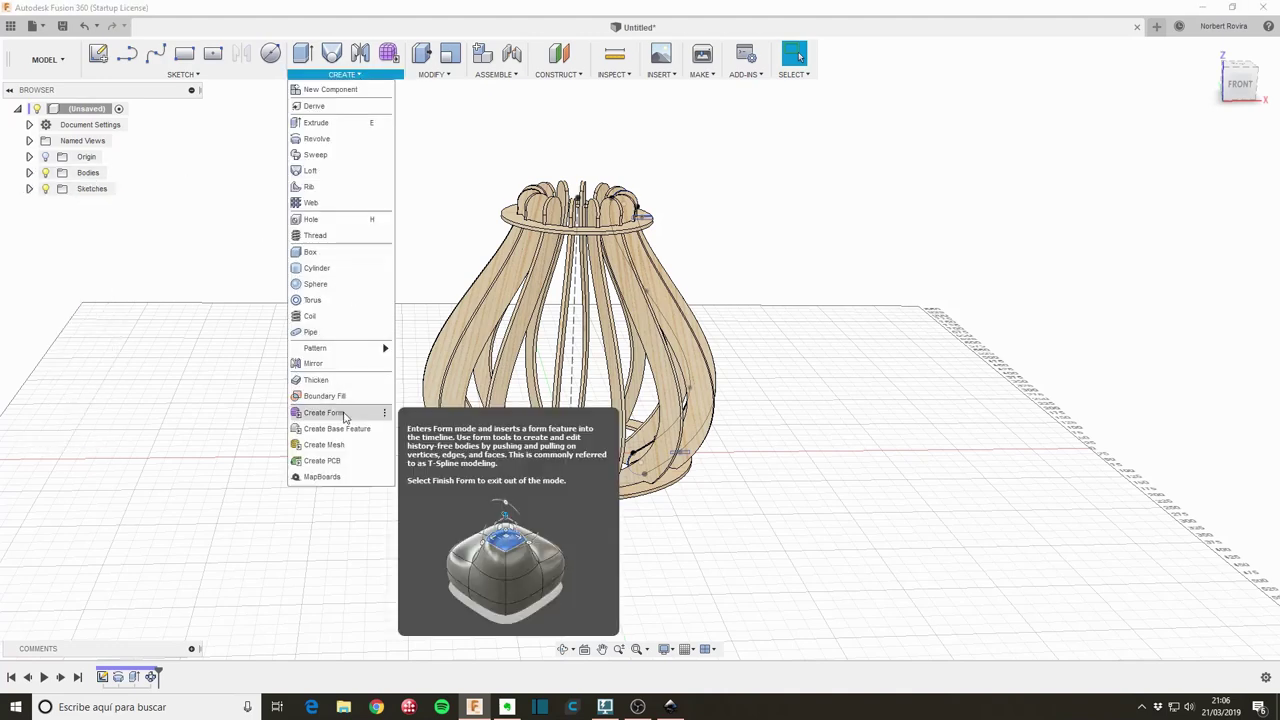
left_click(341, 478)
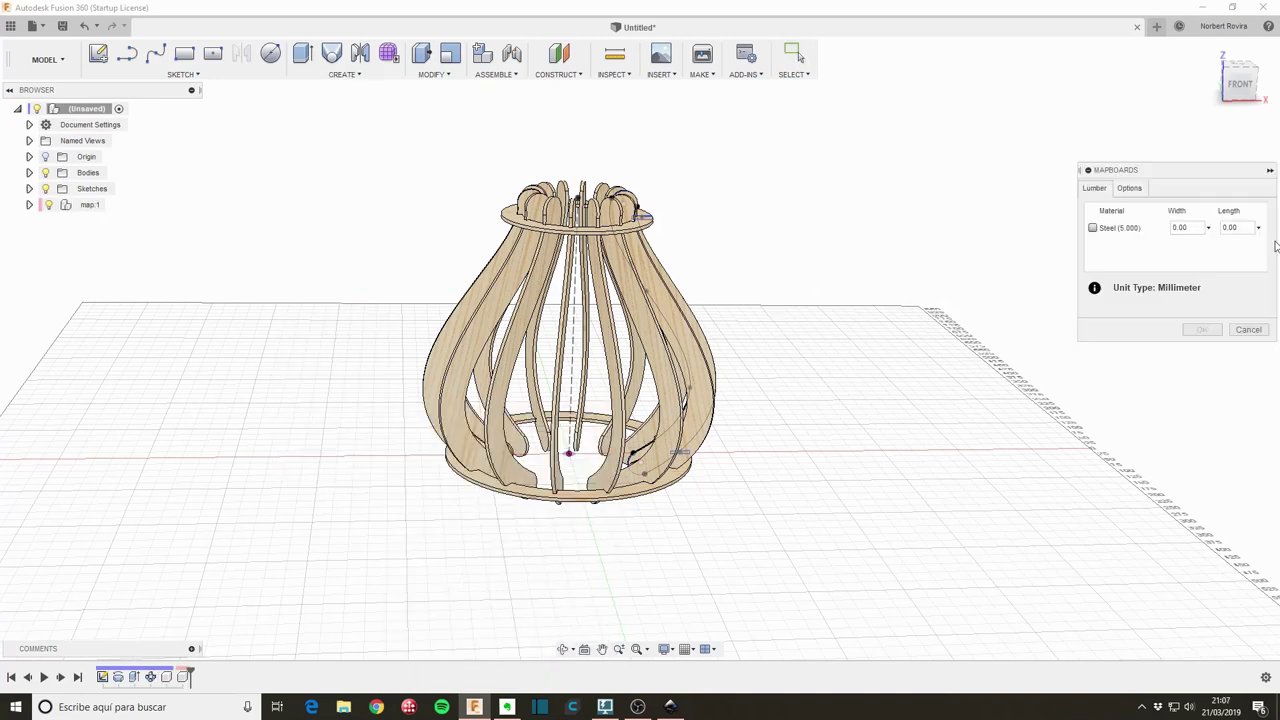
left_click(1127, 190)
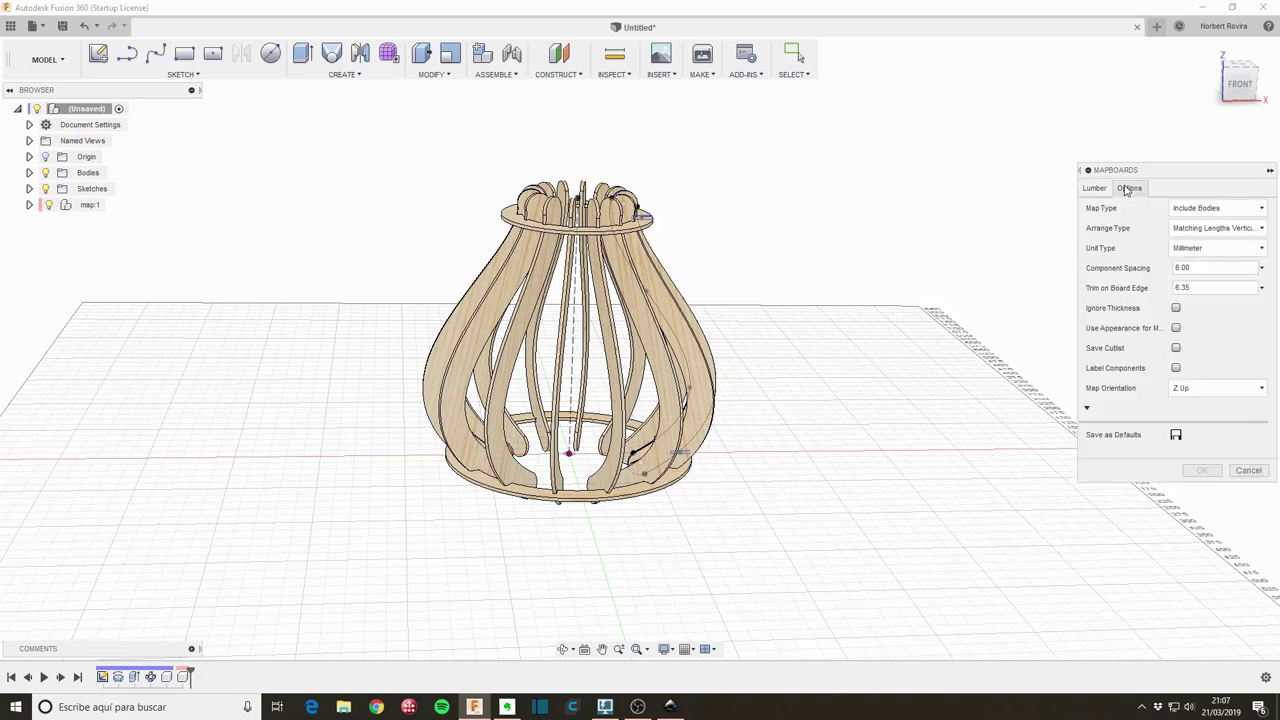
left_click(1260, 210)
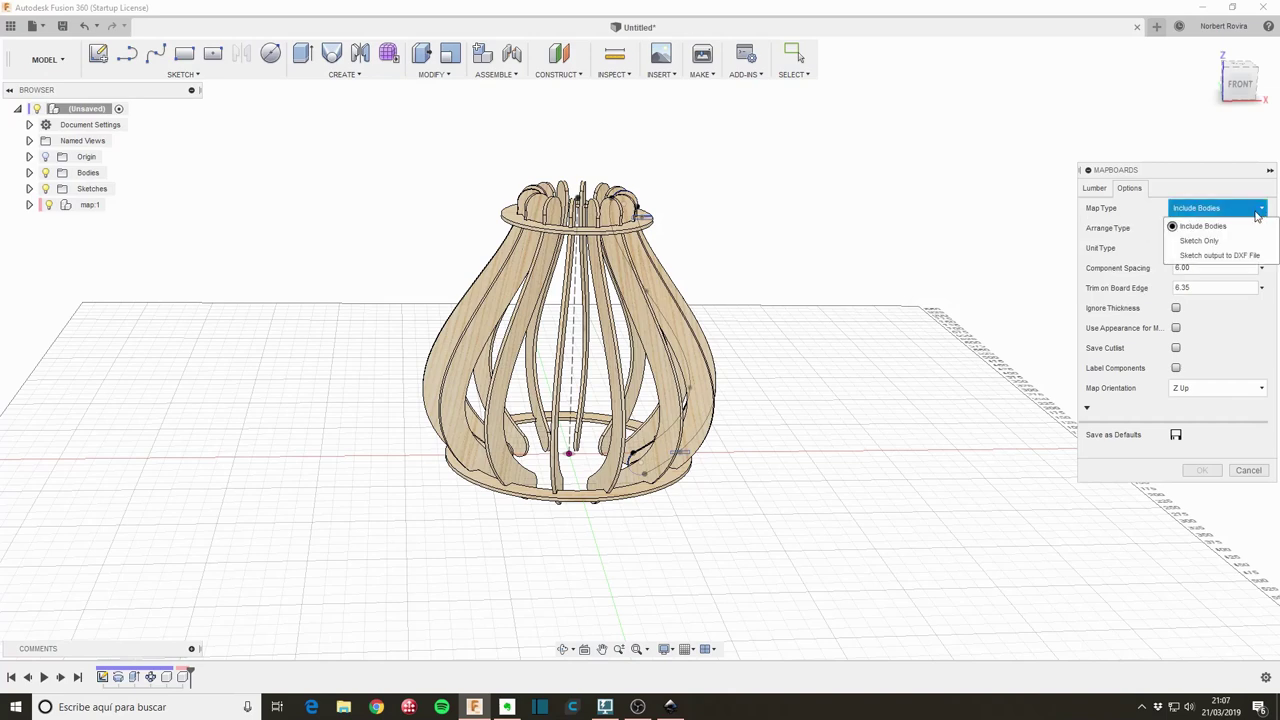
left_click(1235, 257)
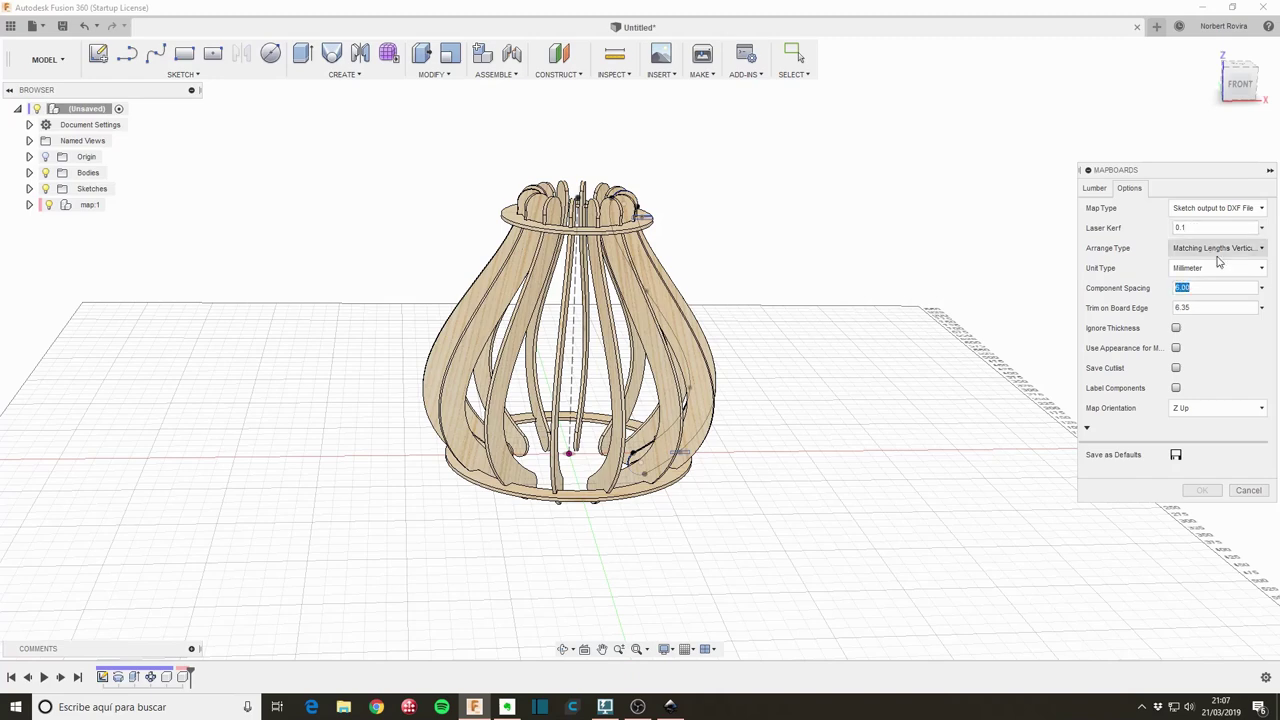
Set the boards to width 550, length 900 and Steel material
left_click(1094, 187)
left_click(1093, 228)
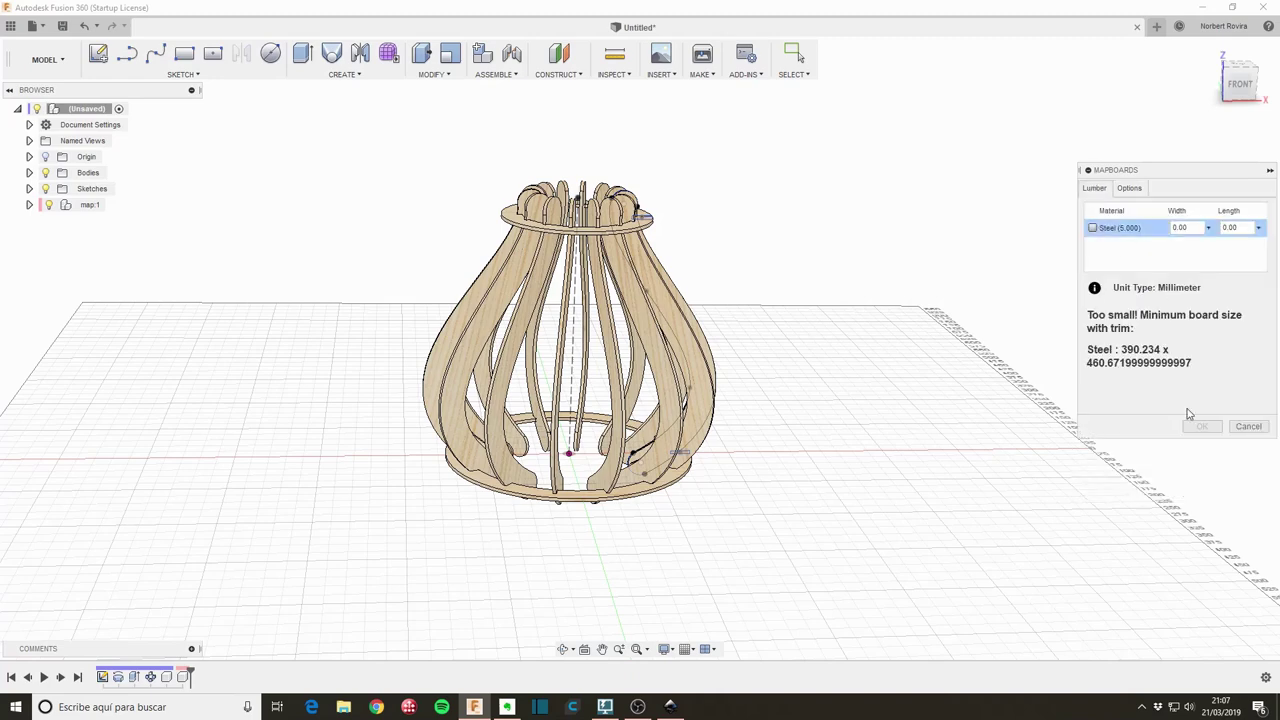
left_click(1093, 228)
type("350")
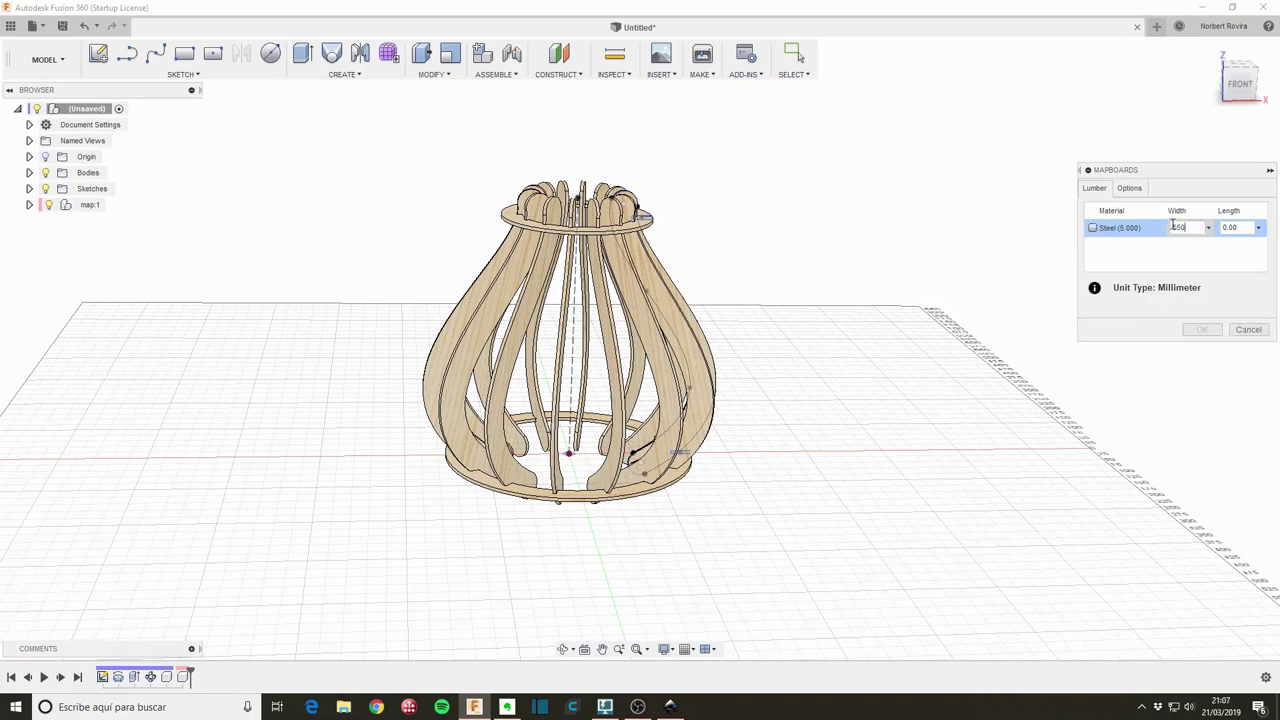
left_click(1173, 227)
left_click_drag(1245, 227, 1211, 228)
left_click(1093, 228)
Run MapBoards, save the layout as MapBoards.dxf, and switch to Inkscape
left_click(1200, 330)
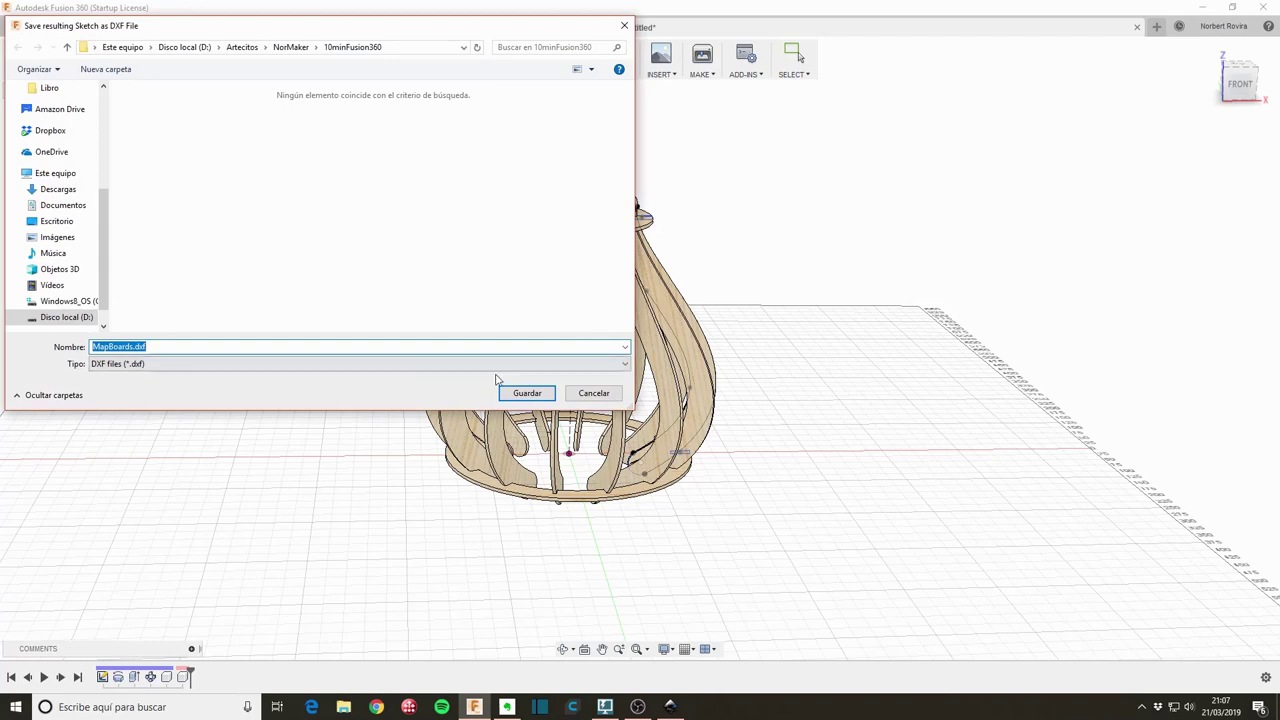
left_click(535, 393)
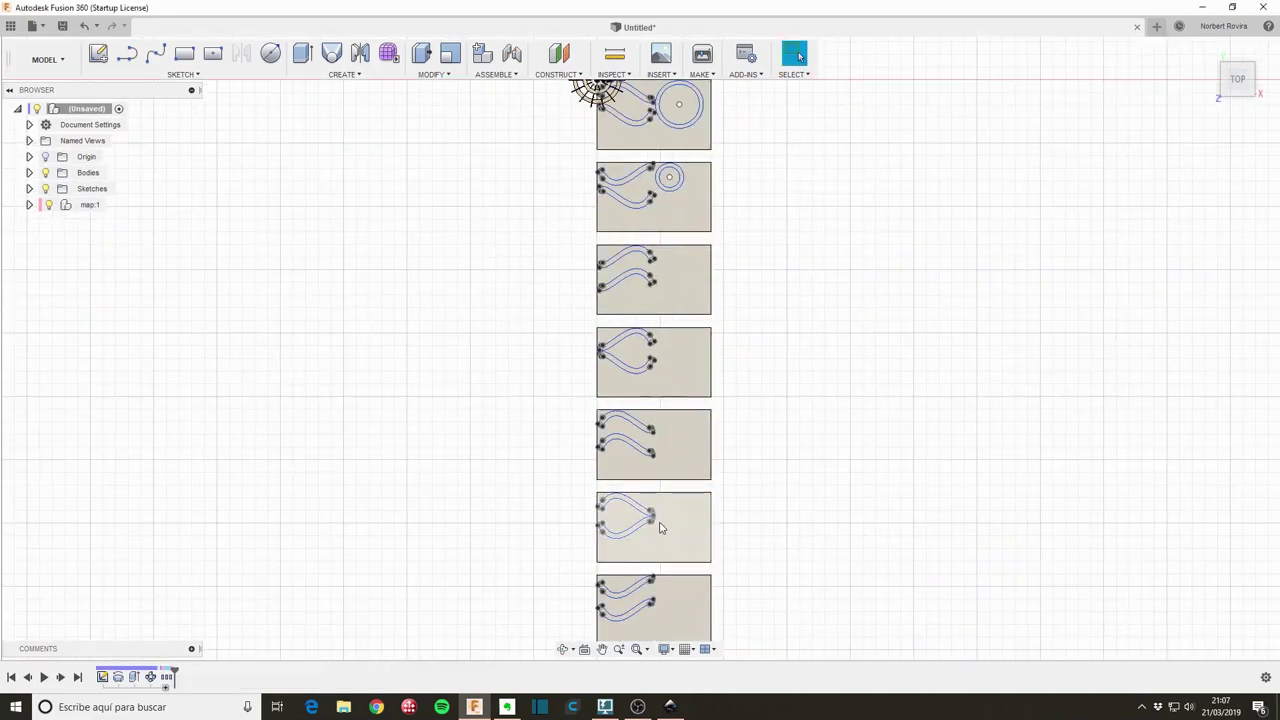
scroll(660, 528, "down", 2)
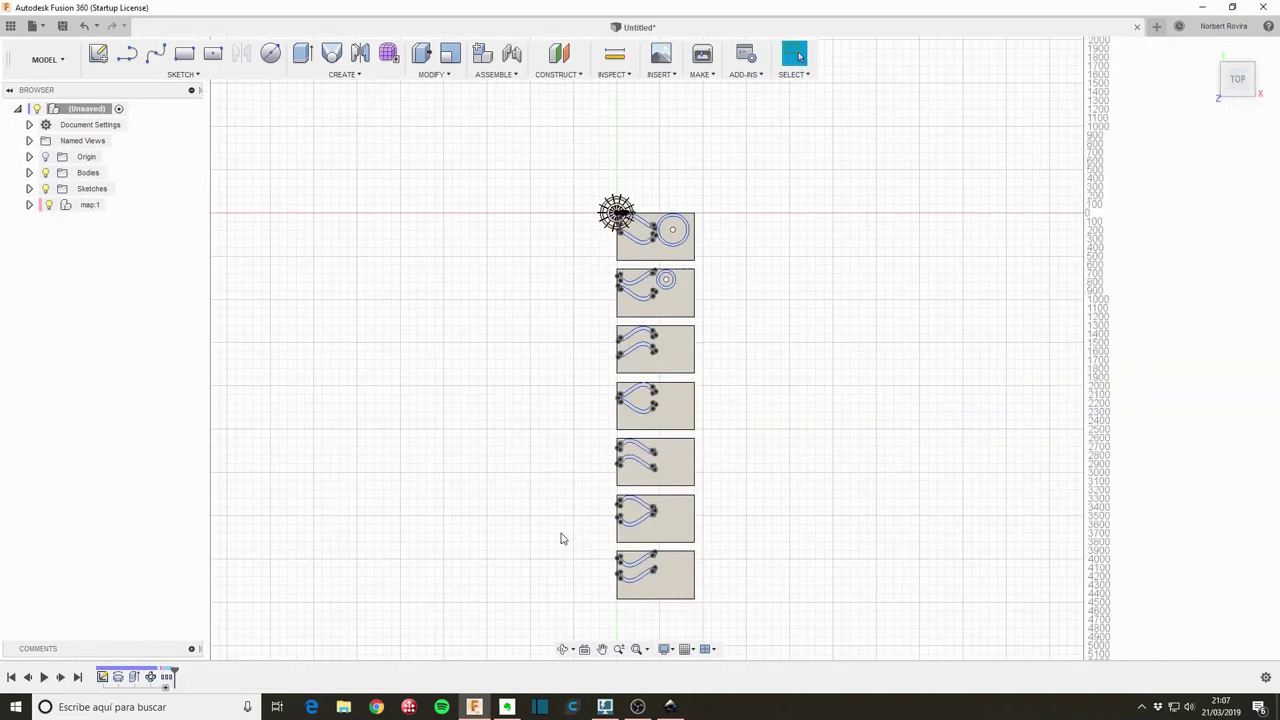
left_click(672, 707)
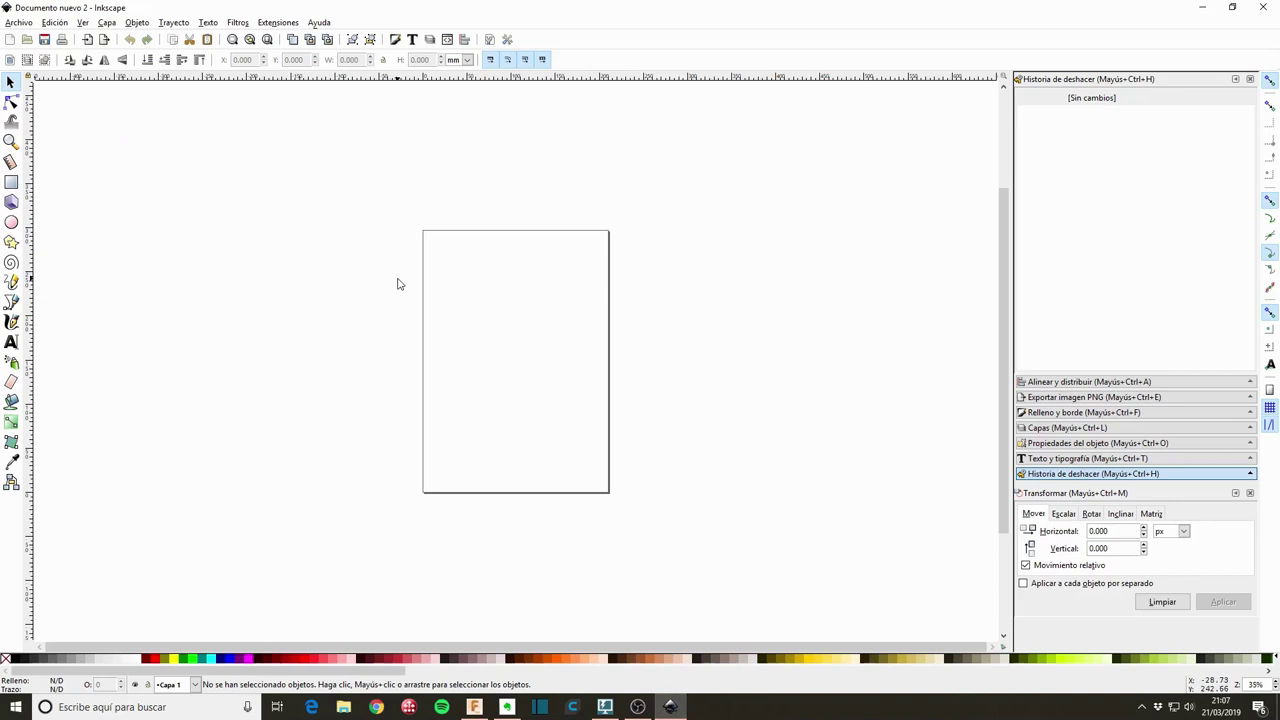
Open MapBoards.dxf in Inkscape, importing it at manual scale 1.0
left_click(18, 22)
left_click(30, 66)
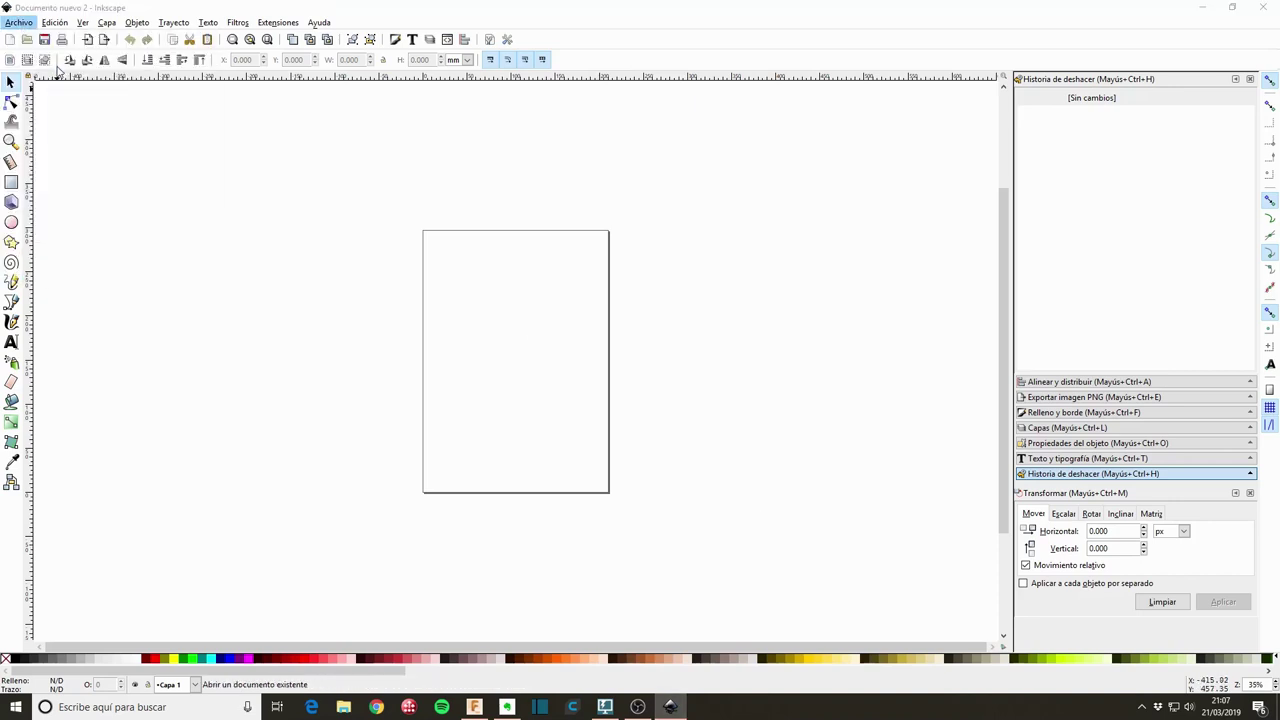
scroll(338, 185, "down", 5)
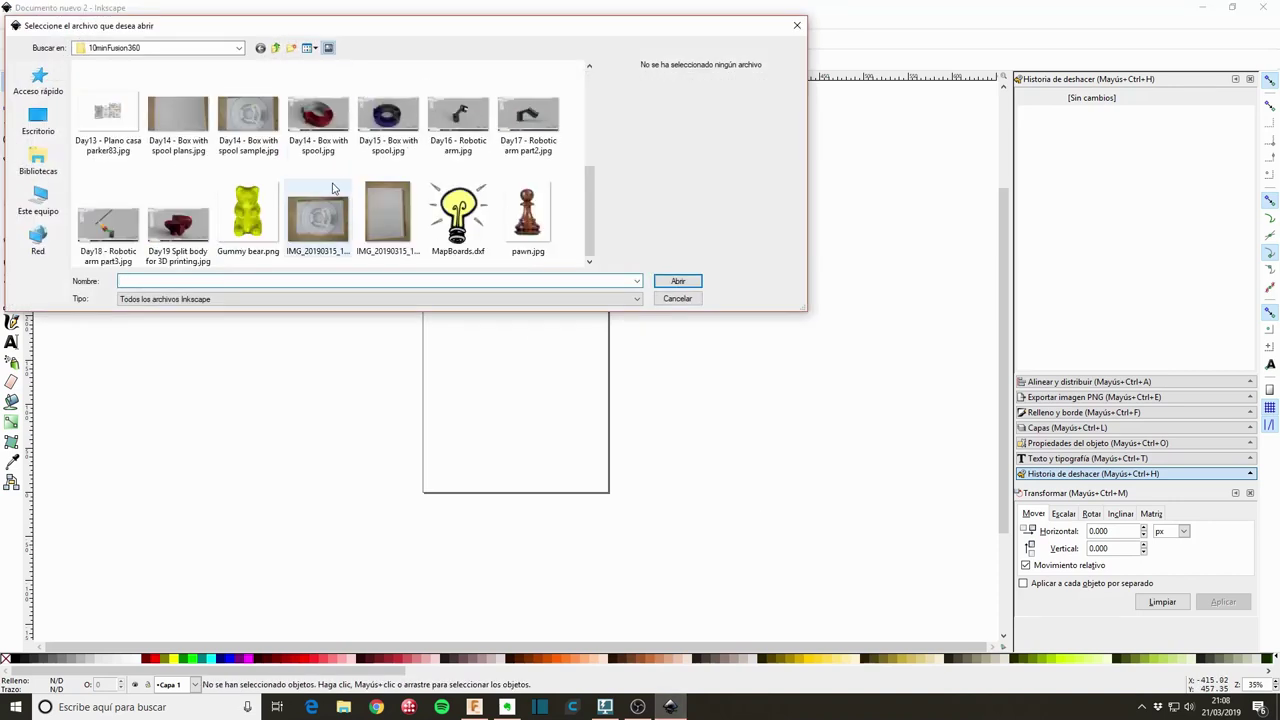
left_click(477, 232)
double_click(477, 232)
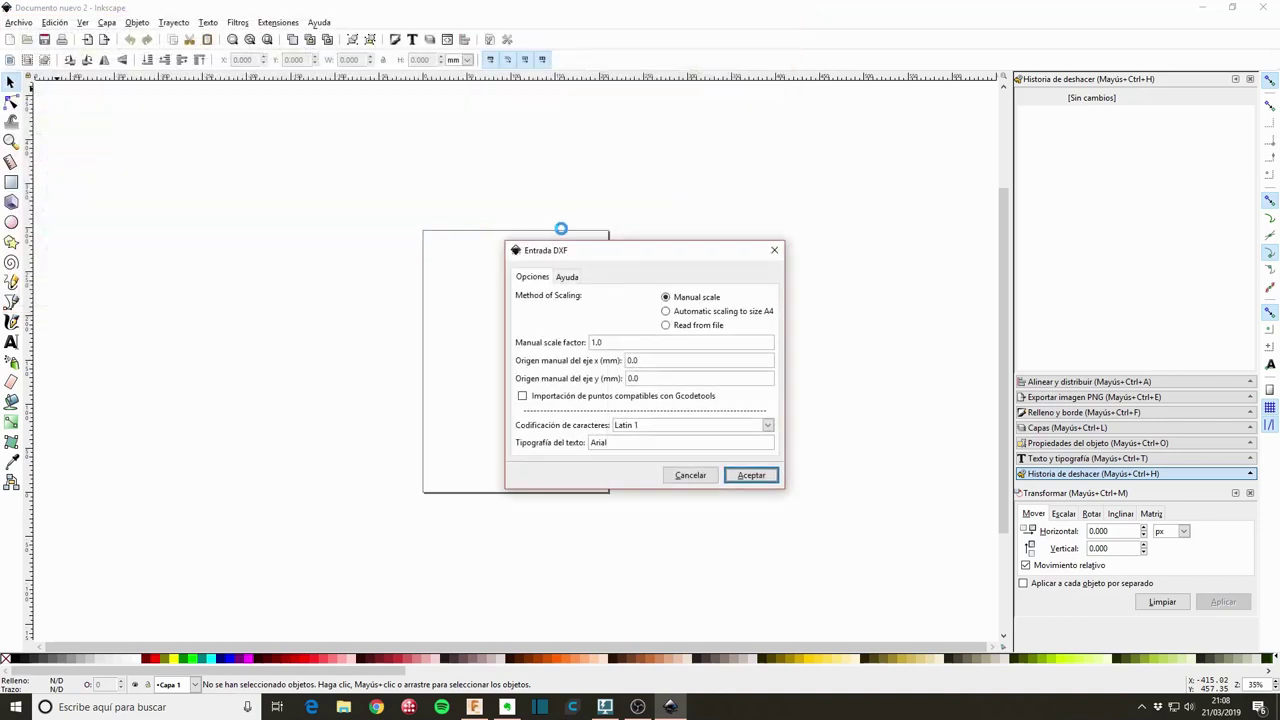
left_click(750, 475)
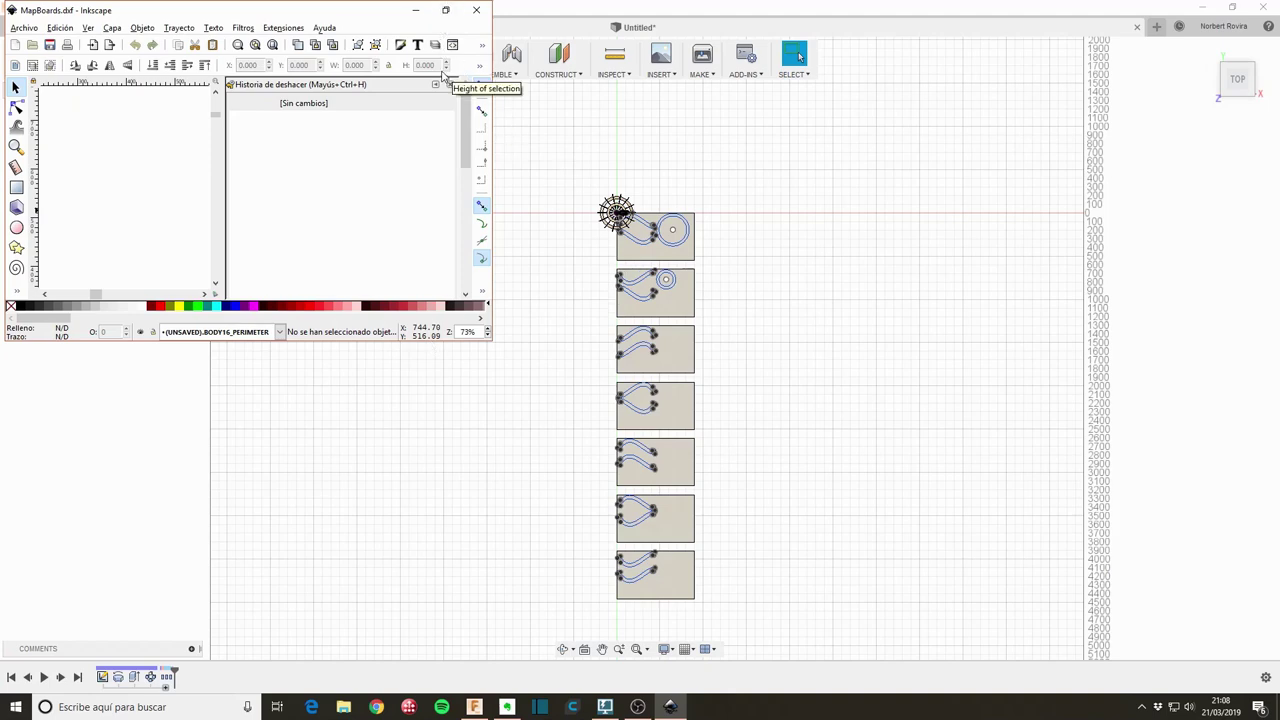
Maximise the window, scroll through the rib and ring outlines, then close Inkscape
left_click(445, 11)
left_click(445, 11)
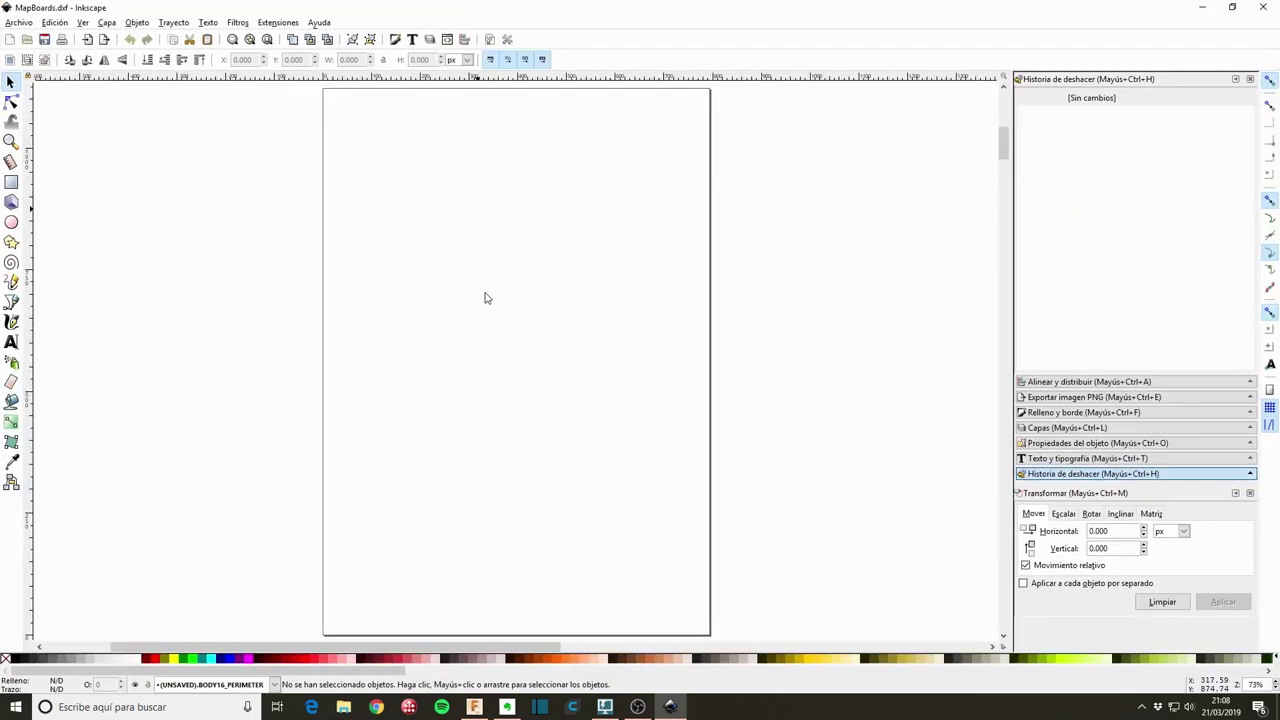
scroll(500, 380, "down", 4)
scroll(514, 418, "down", 4)
scroll(510, 412, "down", 3)
scroll(505, 410, "down", 3)
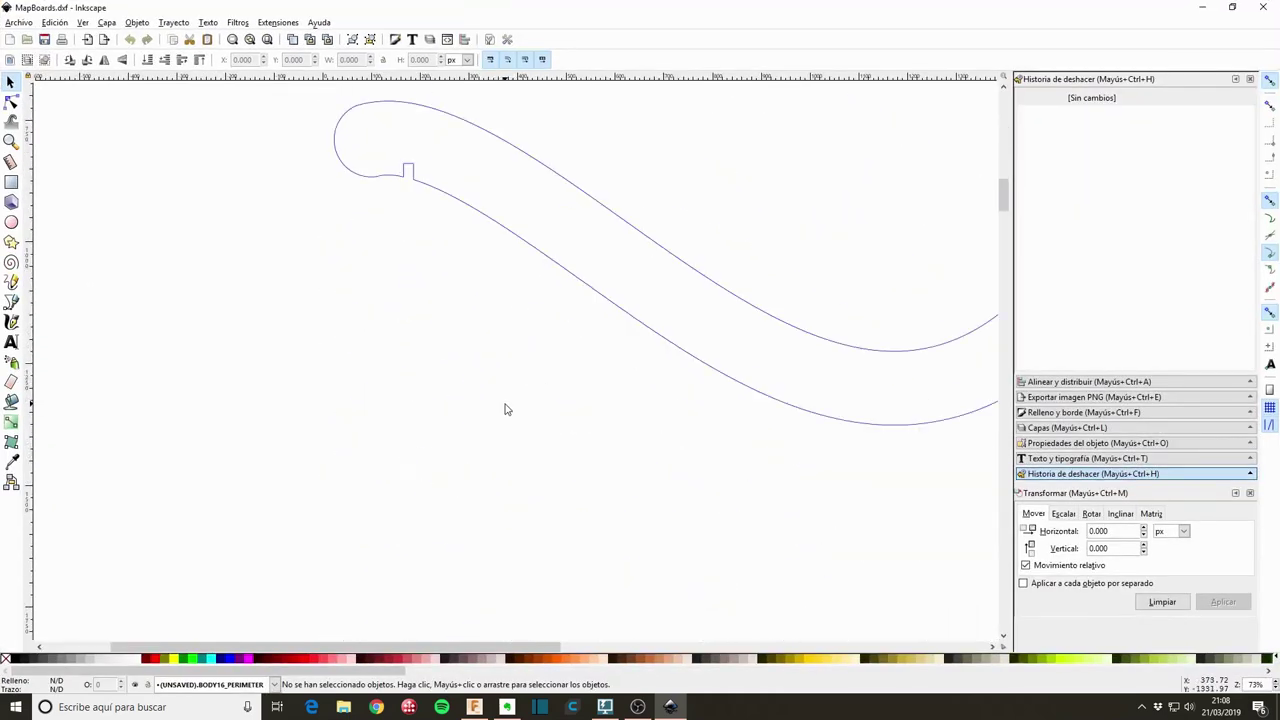
scroll(503, 407, "down", 2)
scroll(503, 407, "down", 3, "ctrl")
scroll(503, 405, "down", 5, "ctrl")
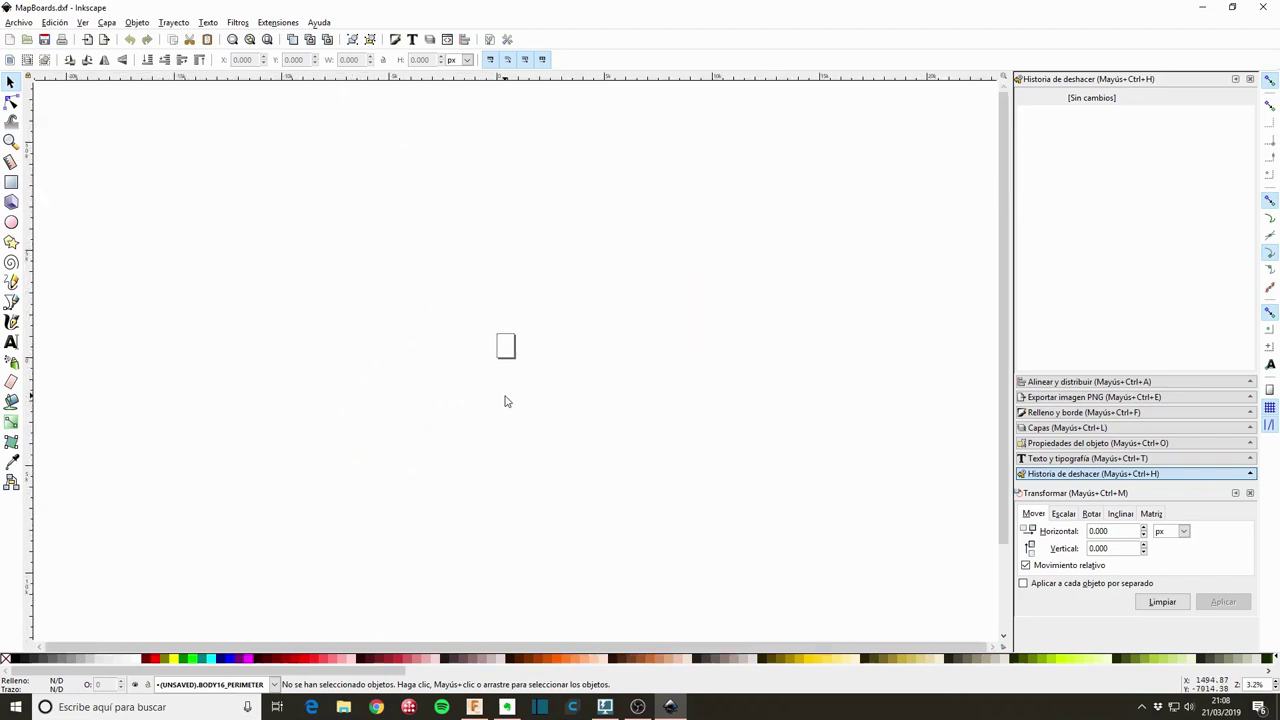
scroll(504, 402, "up", 1, "ctrl")
scroll(505, 400, "up", 2, "ctrl")
scroll(649, 300, "down", 3)
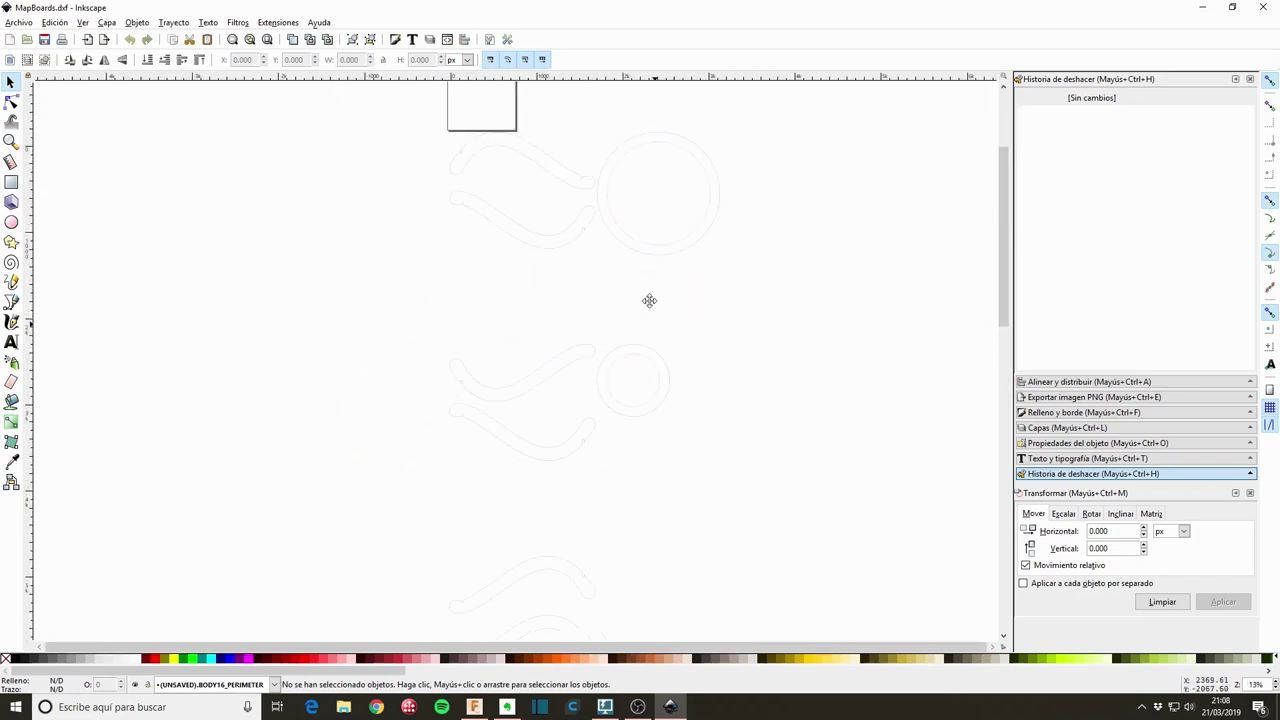
scroll(680, 506, "down", 3)
scroll(700, 283, "down", 5)
scroll(700, 283, "down", 3)
scroll(711, 400, "down", 4)
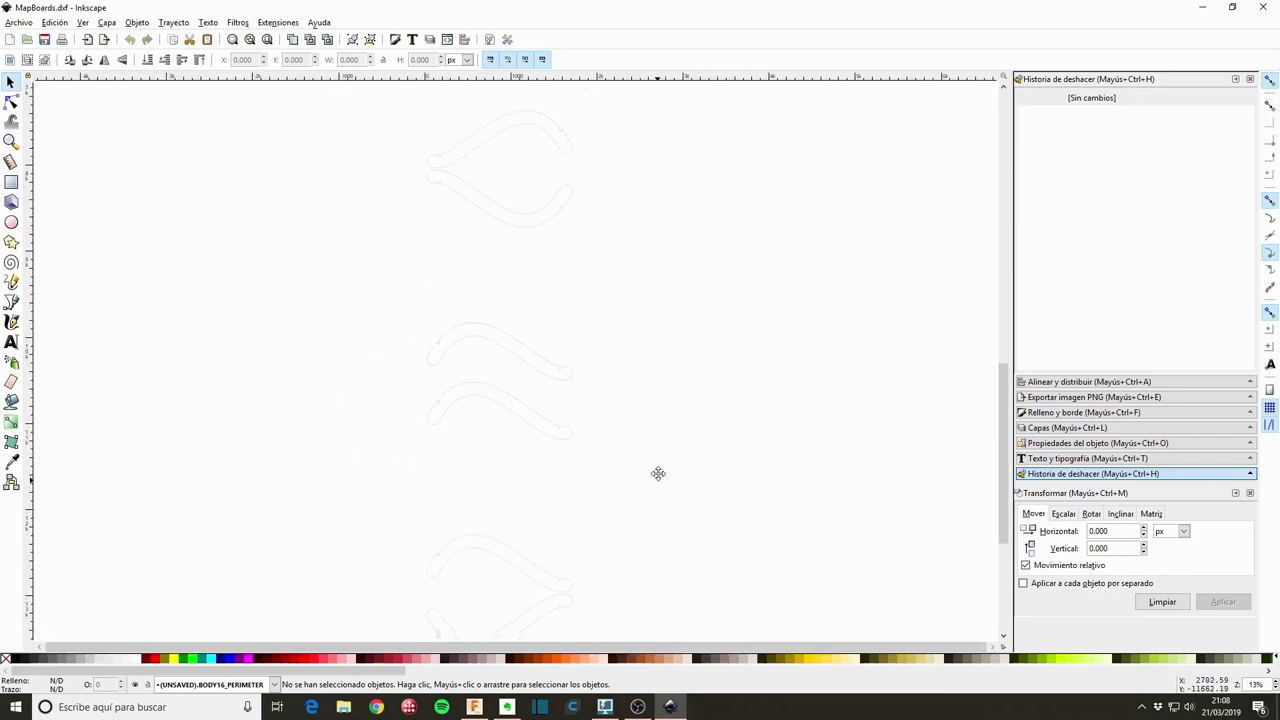
scroll(657, 474, "down", 3)
scroll(649, 466, "down", 2)
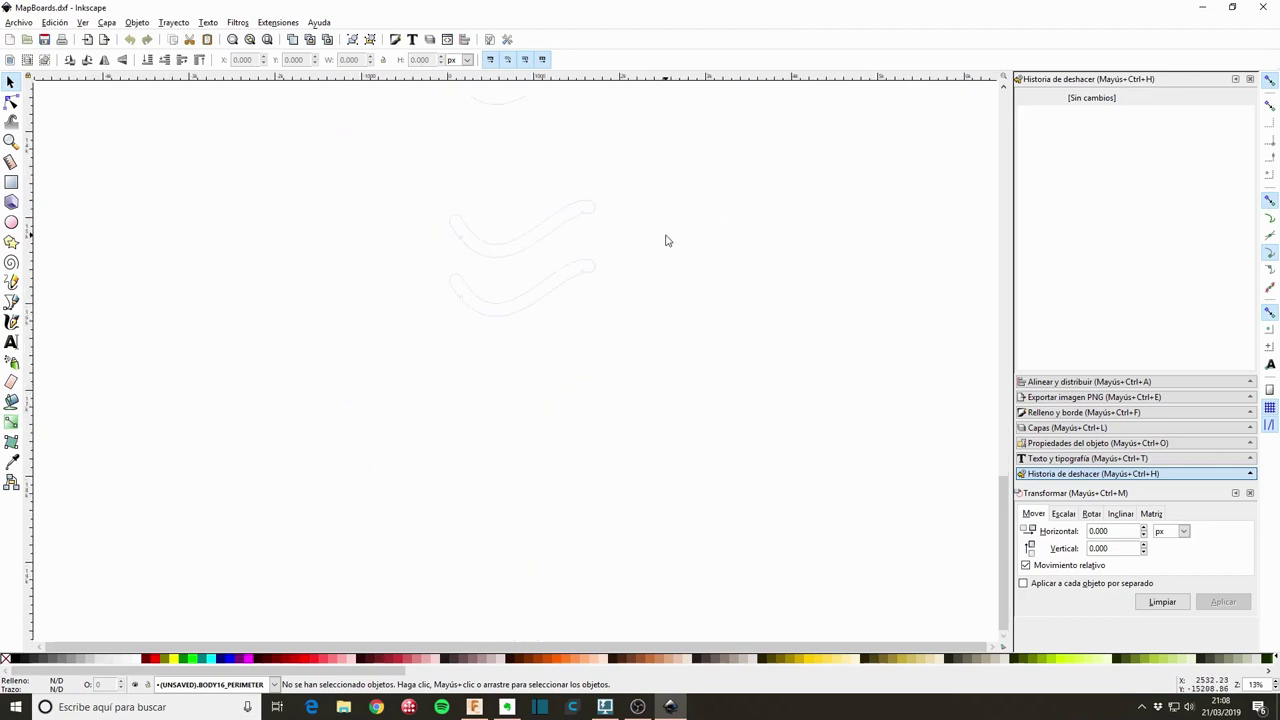
scroll(660, 250, "down", 4, "ctrl")
scroll(687, 226, "up", 5)
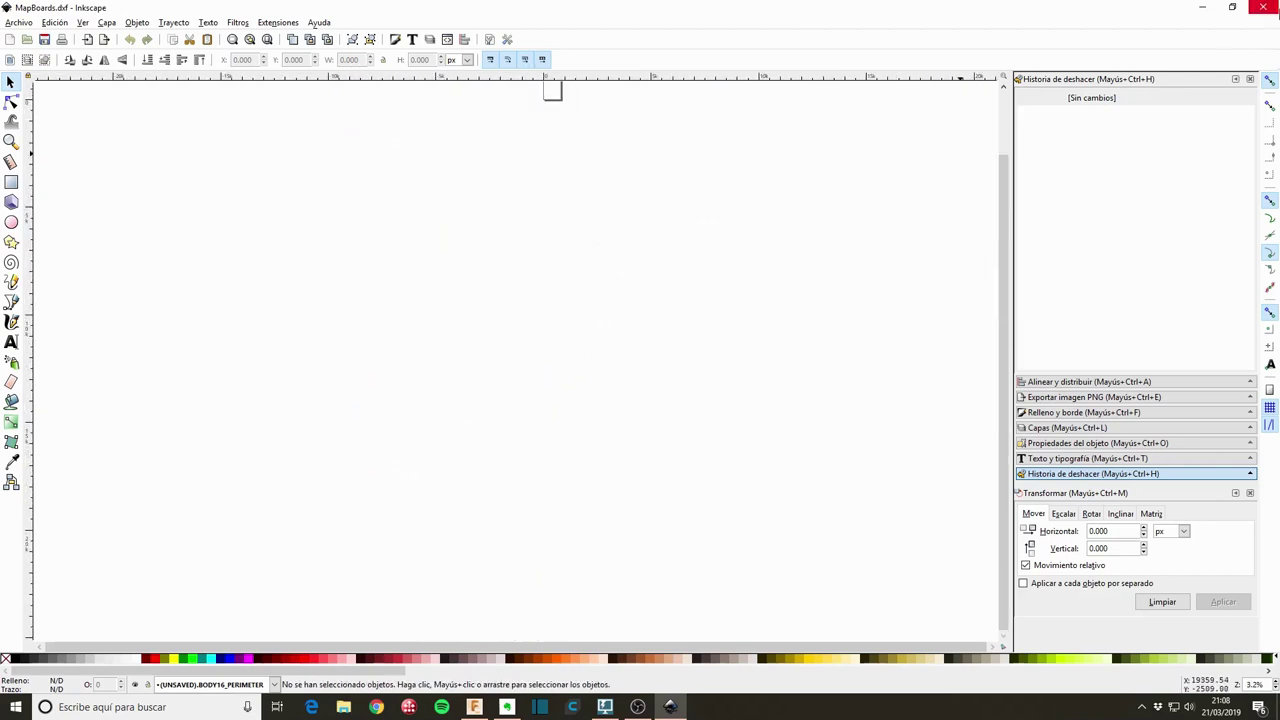
left_click(1265, 8)
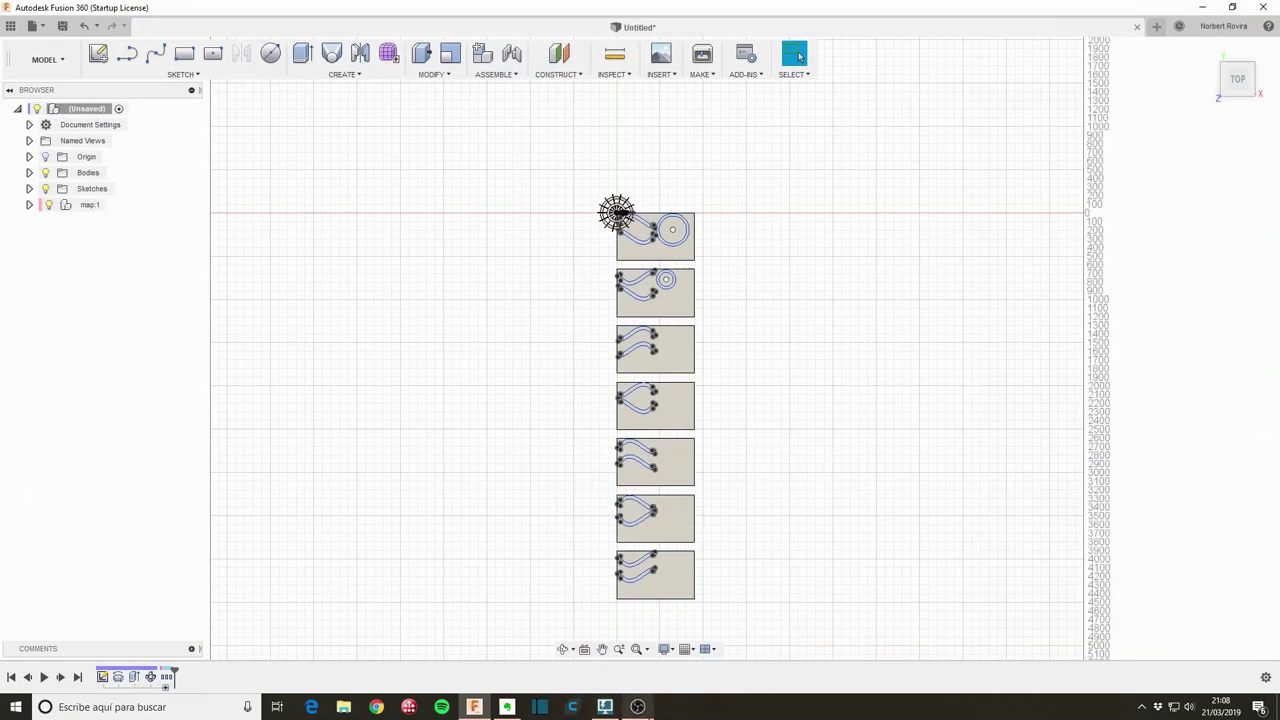
Undo back to before the MapBoards run and bring the lamp model into view
left_click(97, 27)
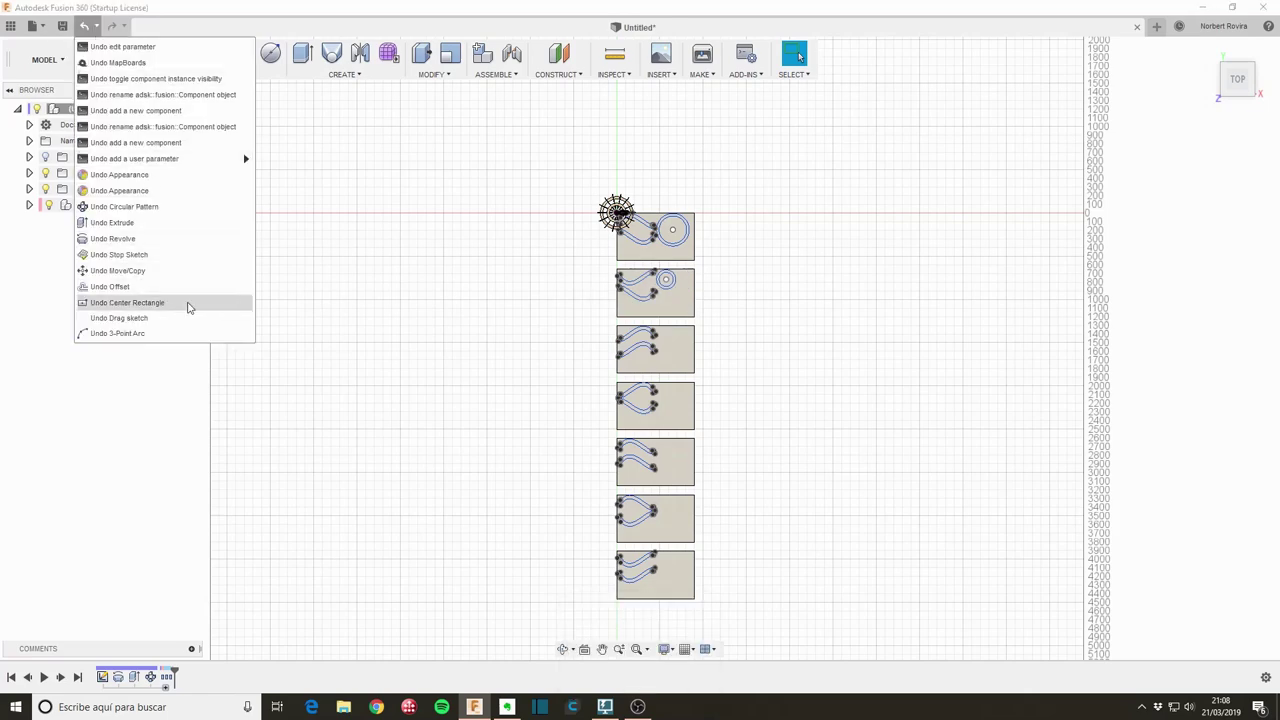
mouse_move(134, 158)
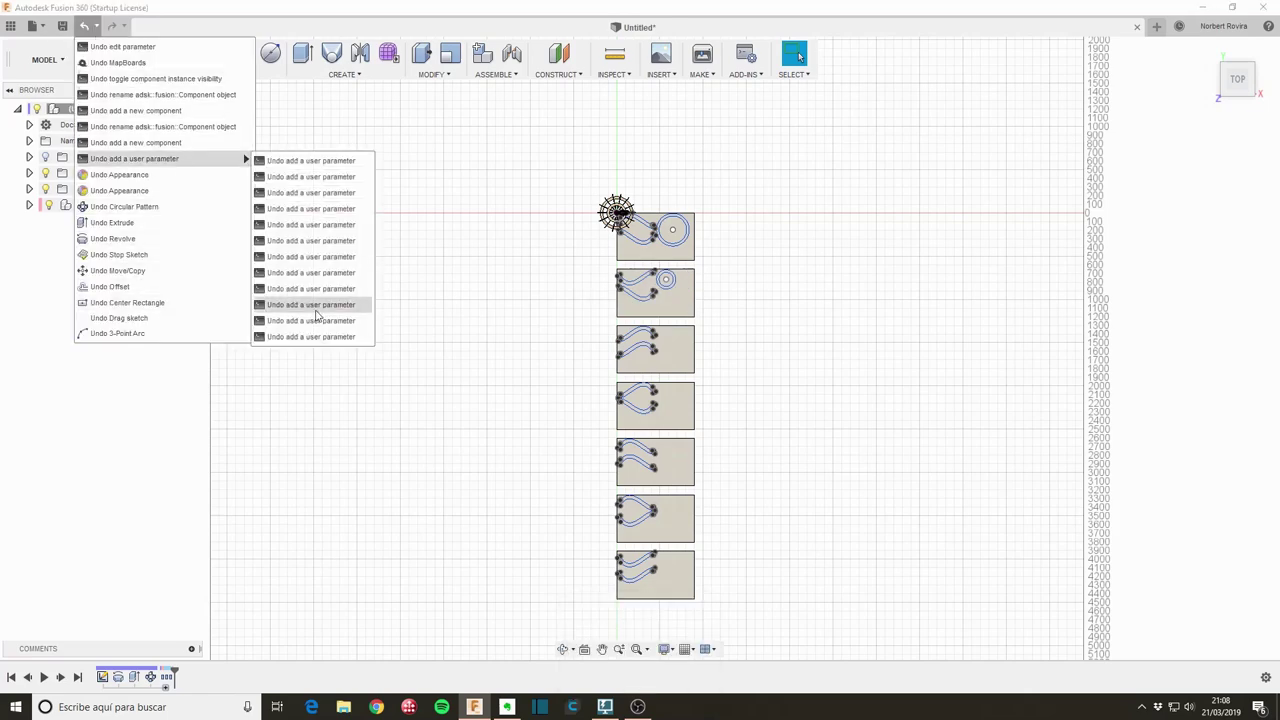
left_click(328, 346)
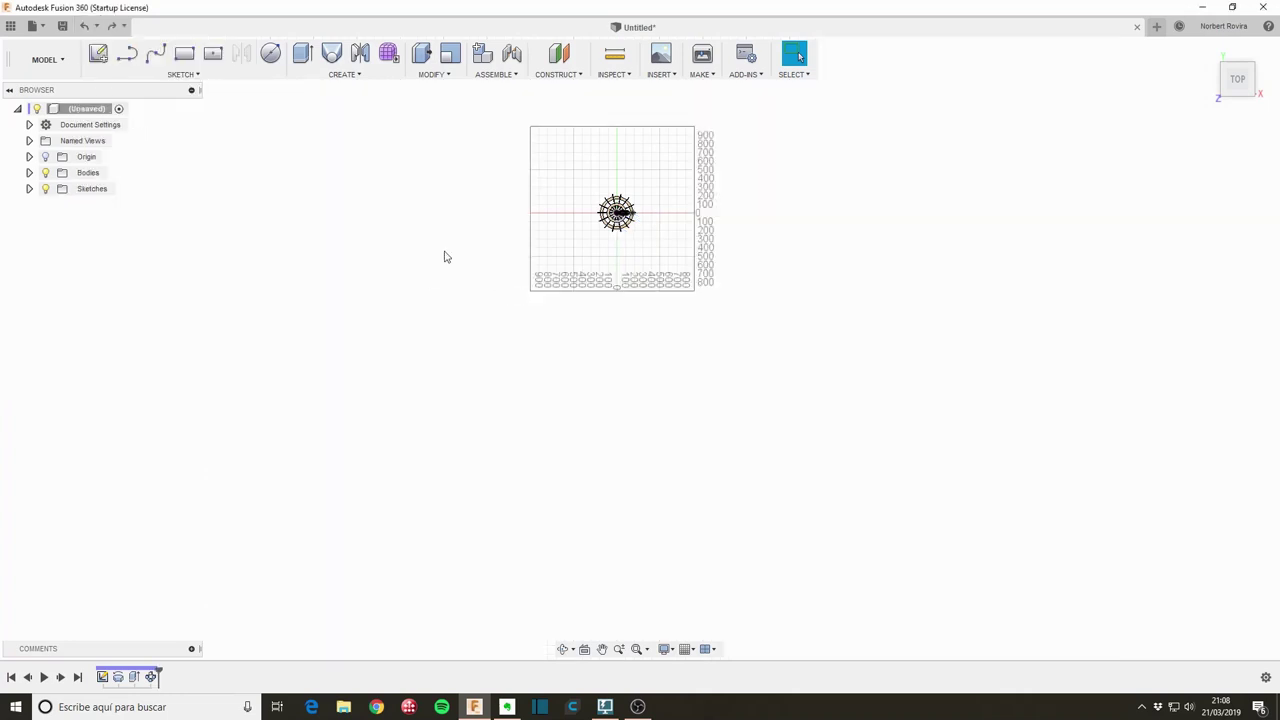
scroll(669, 237, "up", 2)
scroll(586, 314, "up", 2)
scroll(646, 177, "up", 3)
middle_click_drag(646, 177, 703, 533)
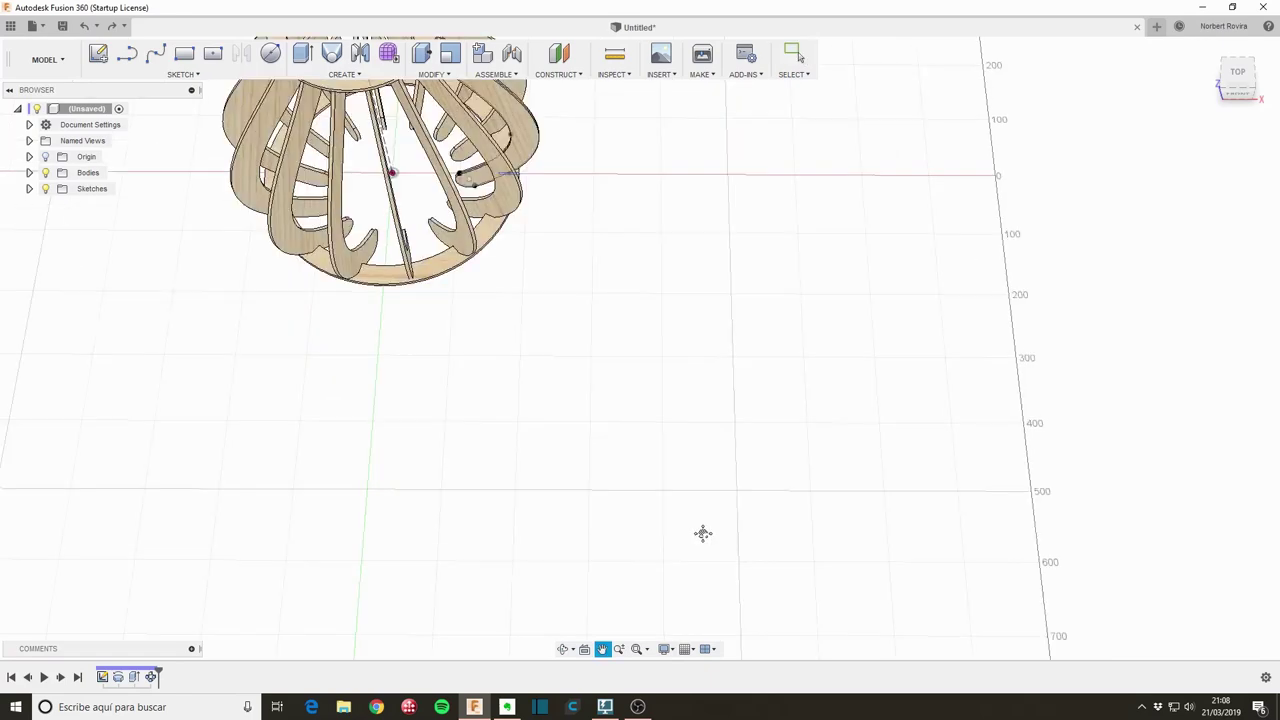
scroll(660, 420, "down", 5)
Rerun MapBoards with bodies included on 550 × 900 mm Steel boards
left_click(343, 74)
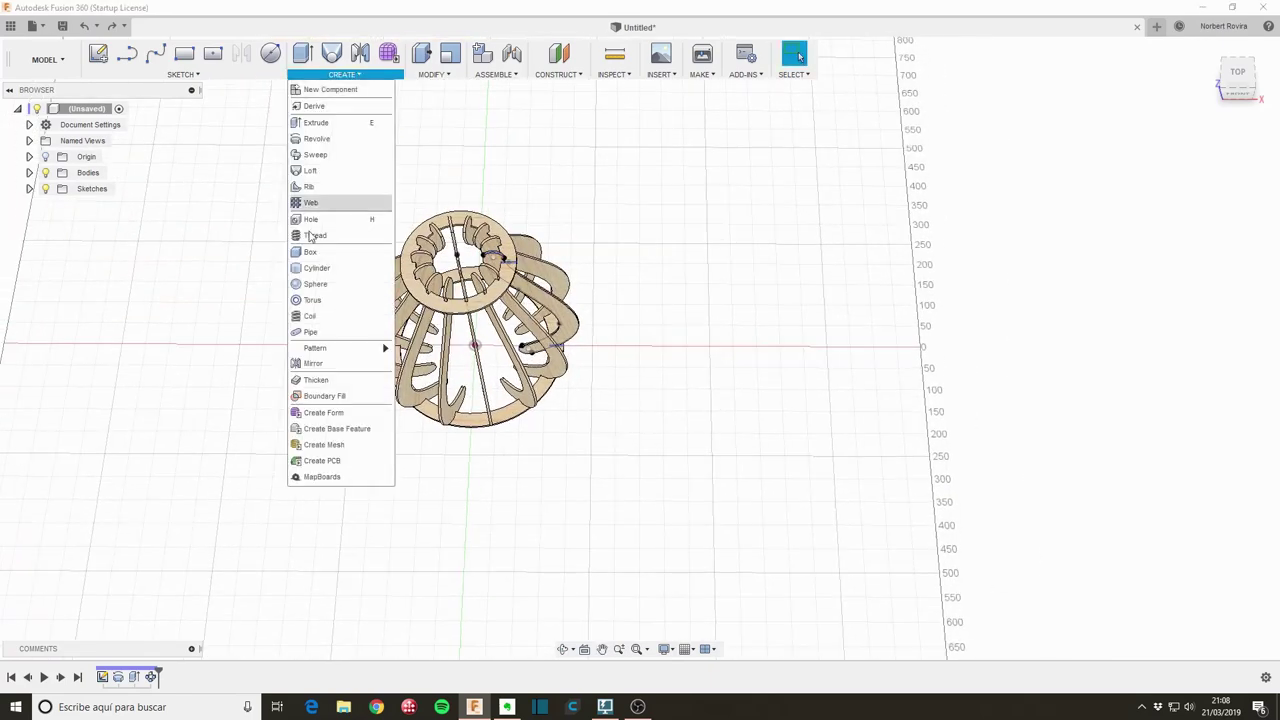
left_click(318, 479)
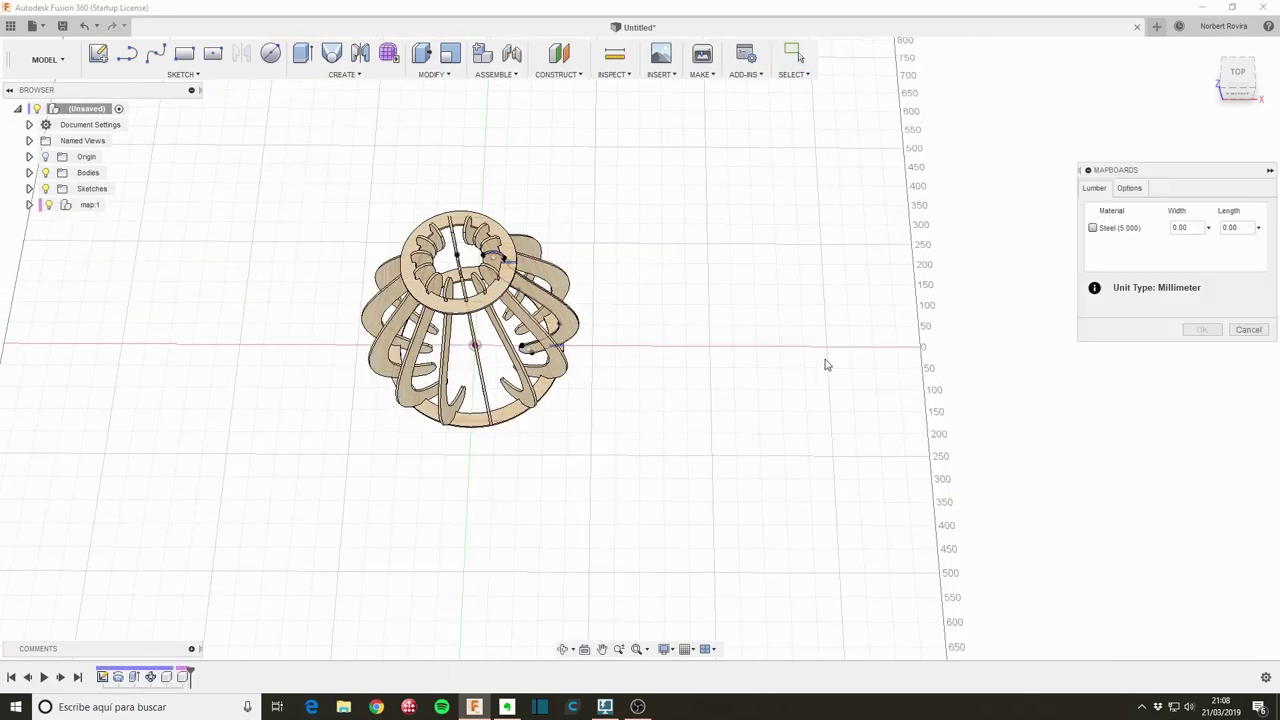
left_click(1124, 194)
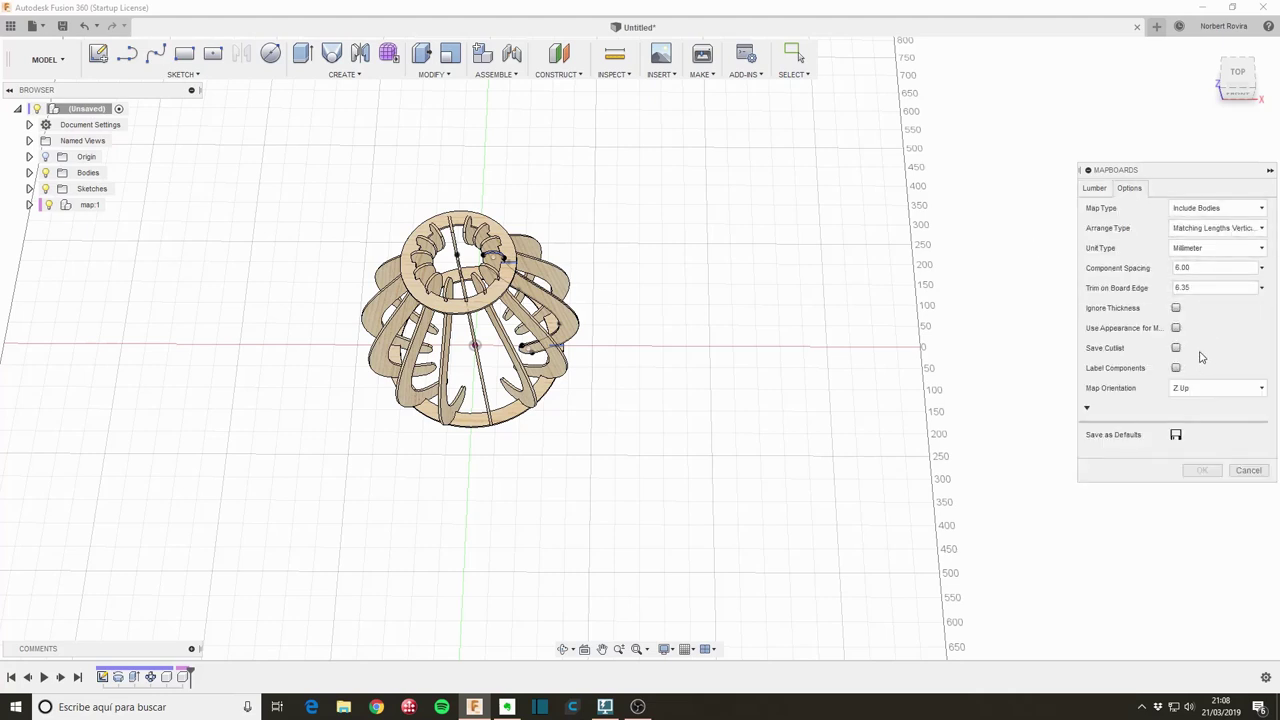
left_click(1094, 188)
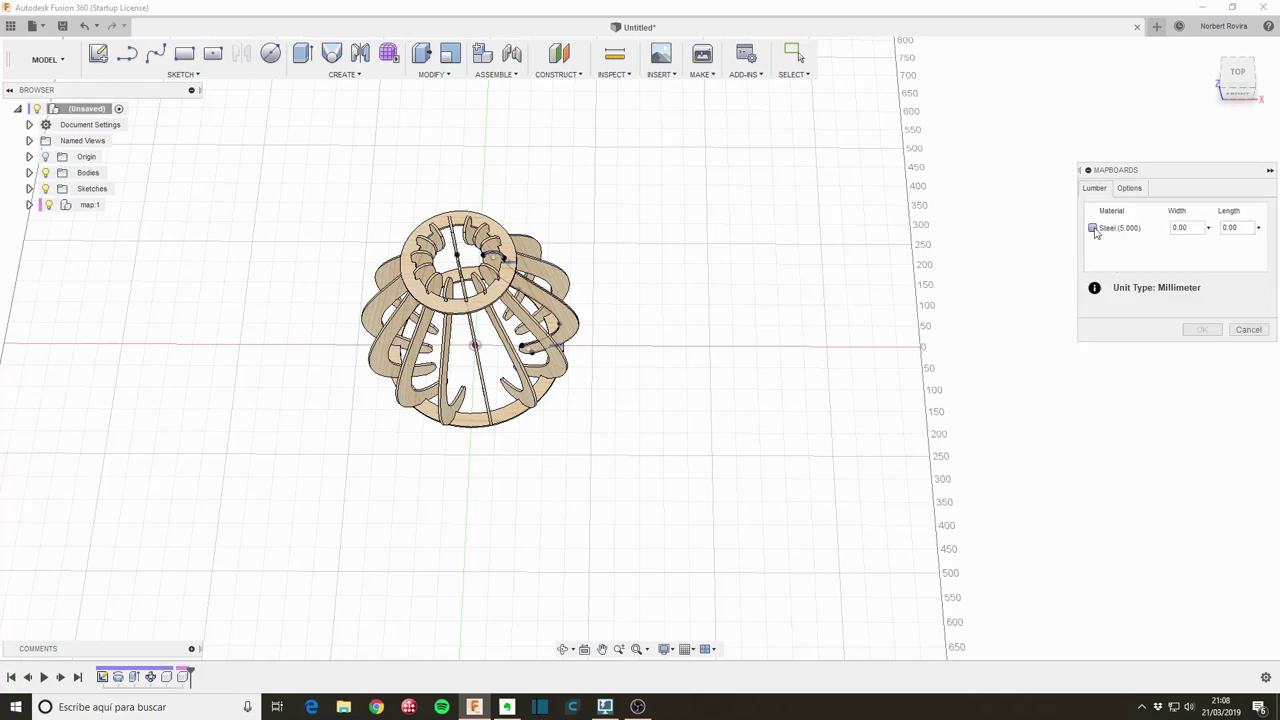
left_click(1105, 230)
left_click(1187, 227)
type("900")
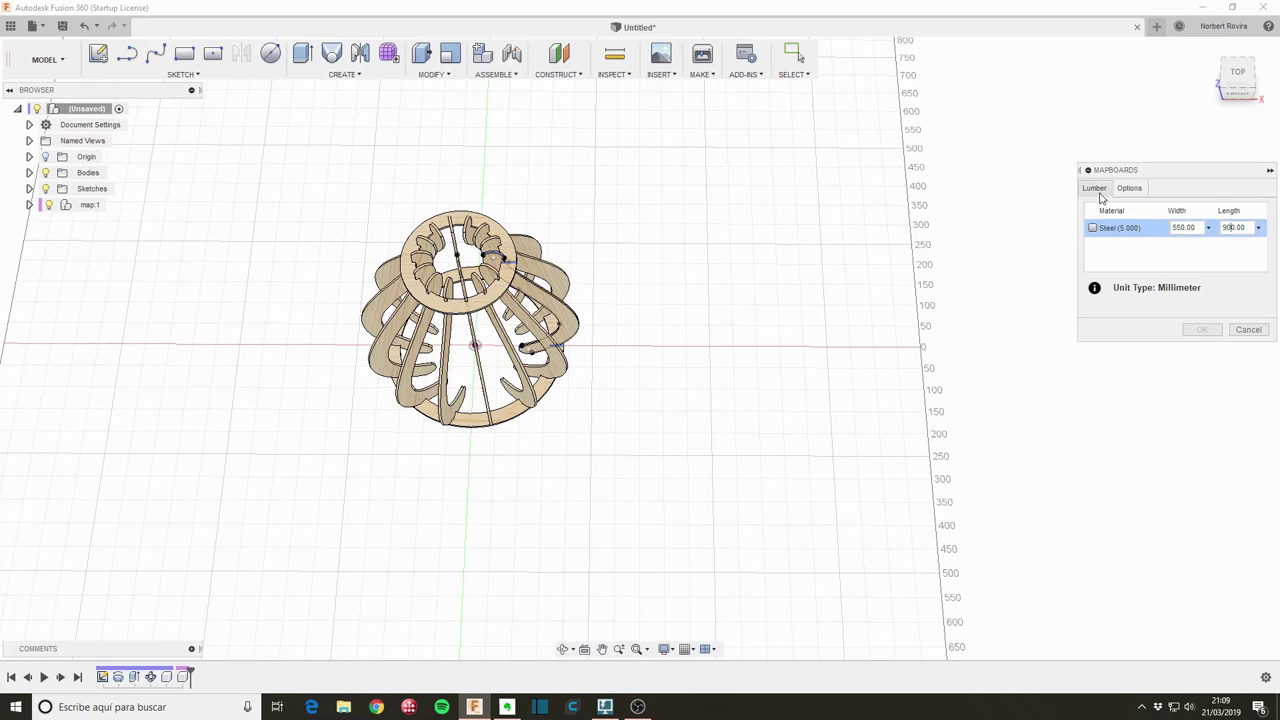
left_click(1093, 228)
left_click(1202, 330)
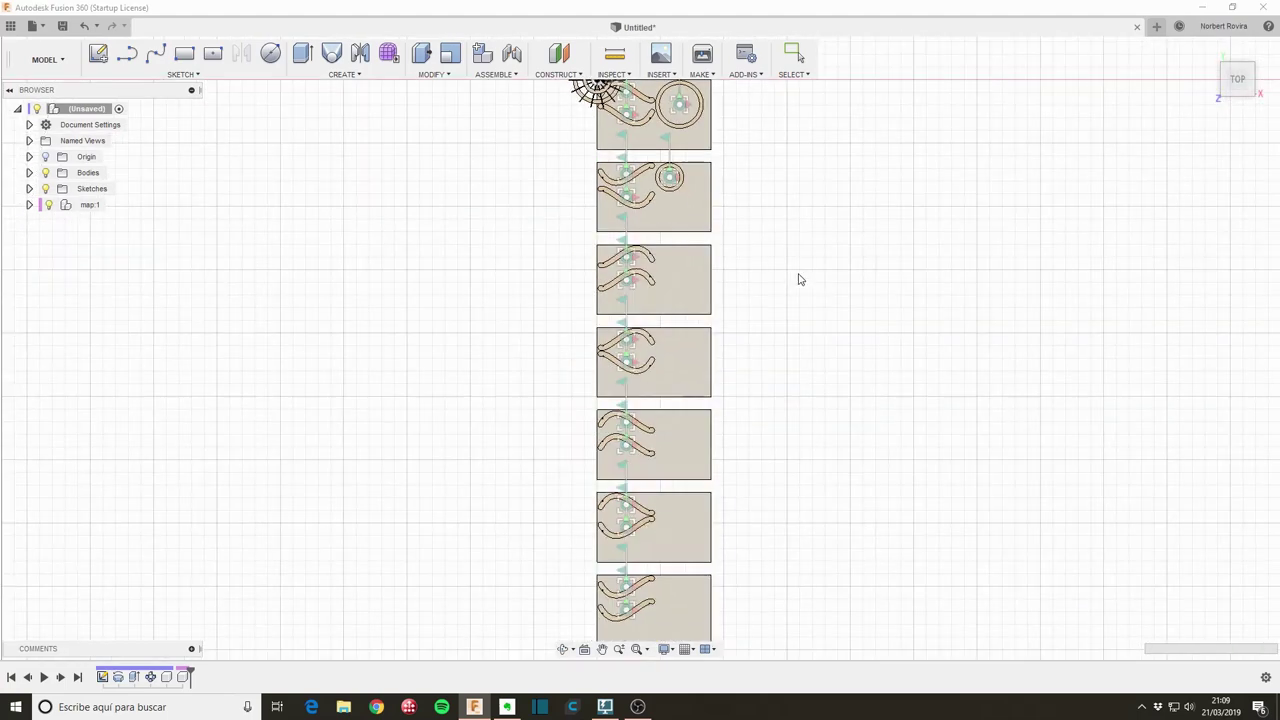
Tilt the boards into perspective and switch to the Manufacture workspace
scroll(760, 323, "down", 3)
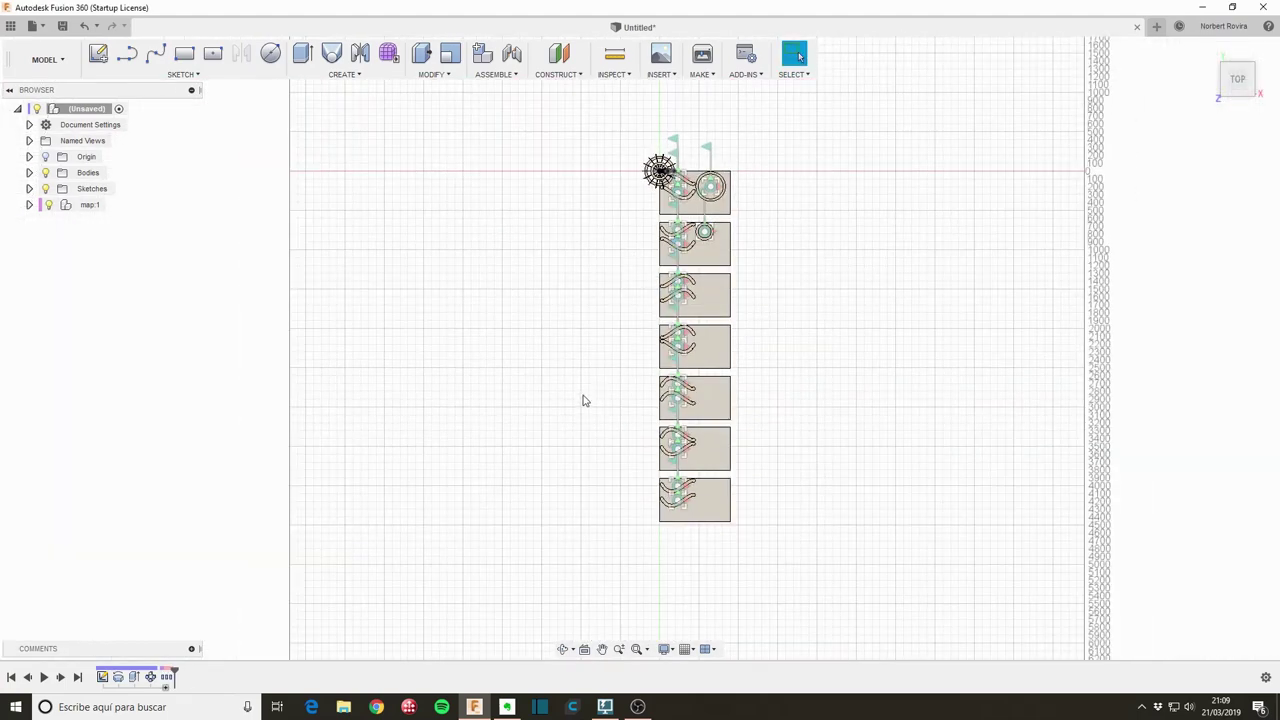
mouse_move(572, 431)
middle_mouse_down("shift")
mouse_move(582, 501)
mouse_move(723, 430)
middle_mouse_up("shift")
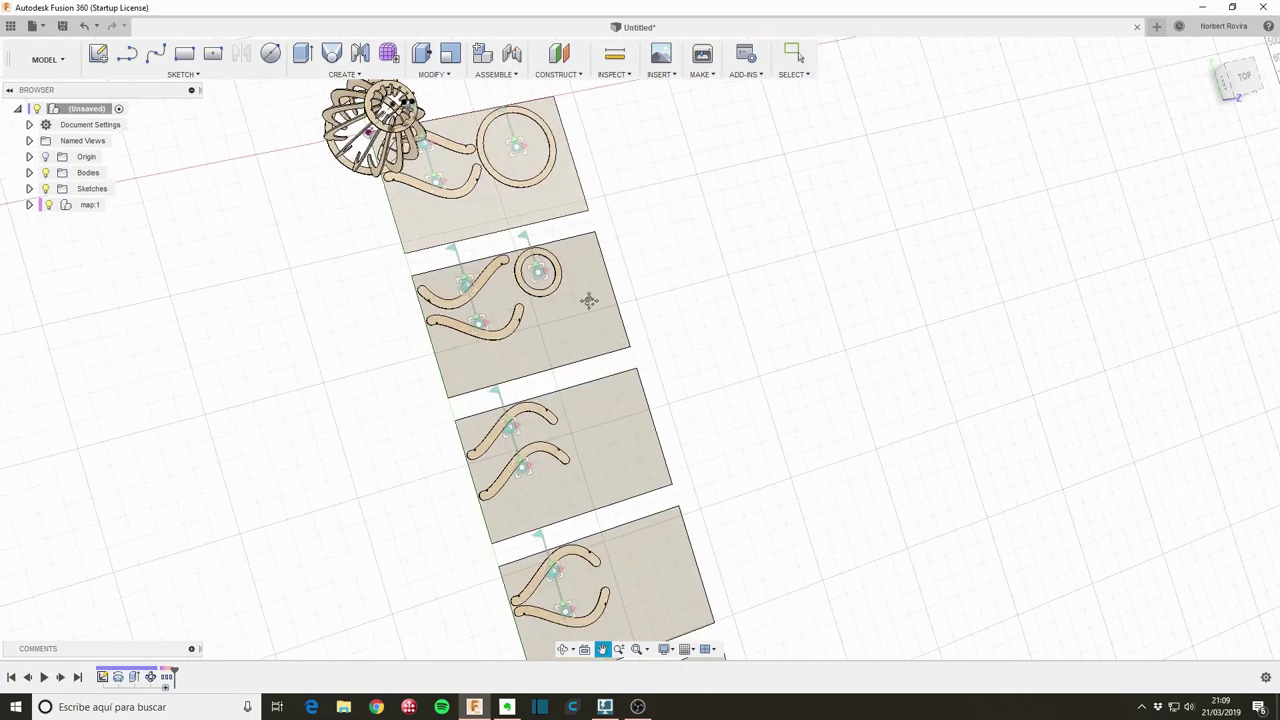
left_click(45, 59)
left_click(63, 232)
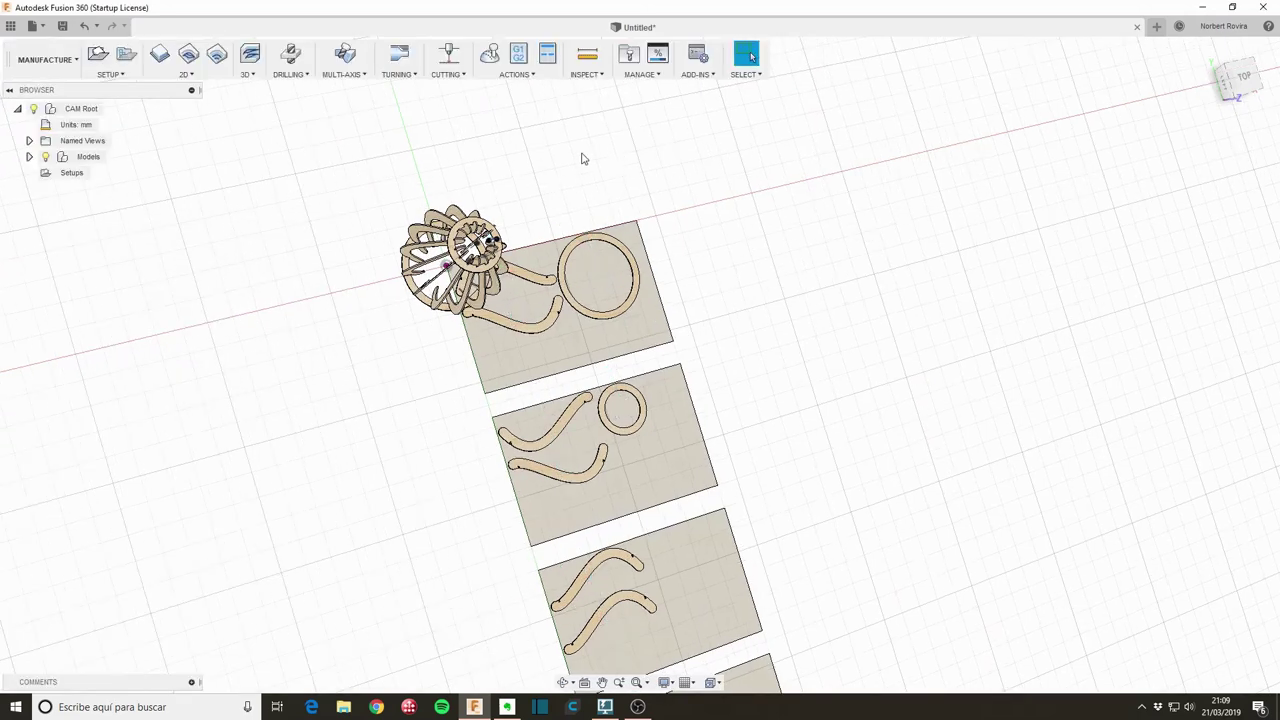
Create Setup1 using the first board and its two ribs as the model bodies
left_click(98, 55)
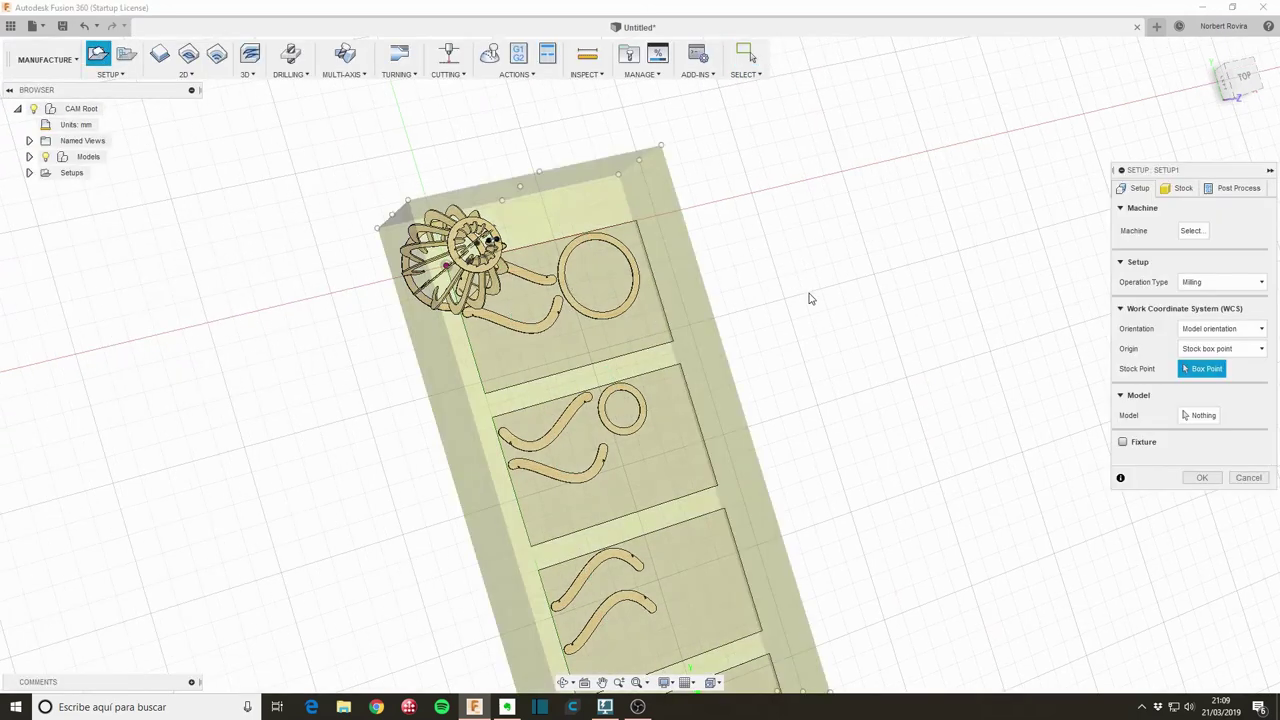
middle_click_drag(790, 408, 1021, 365, "shift")
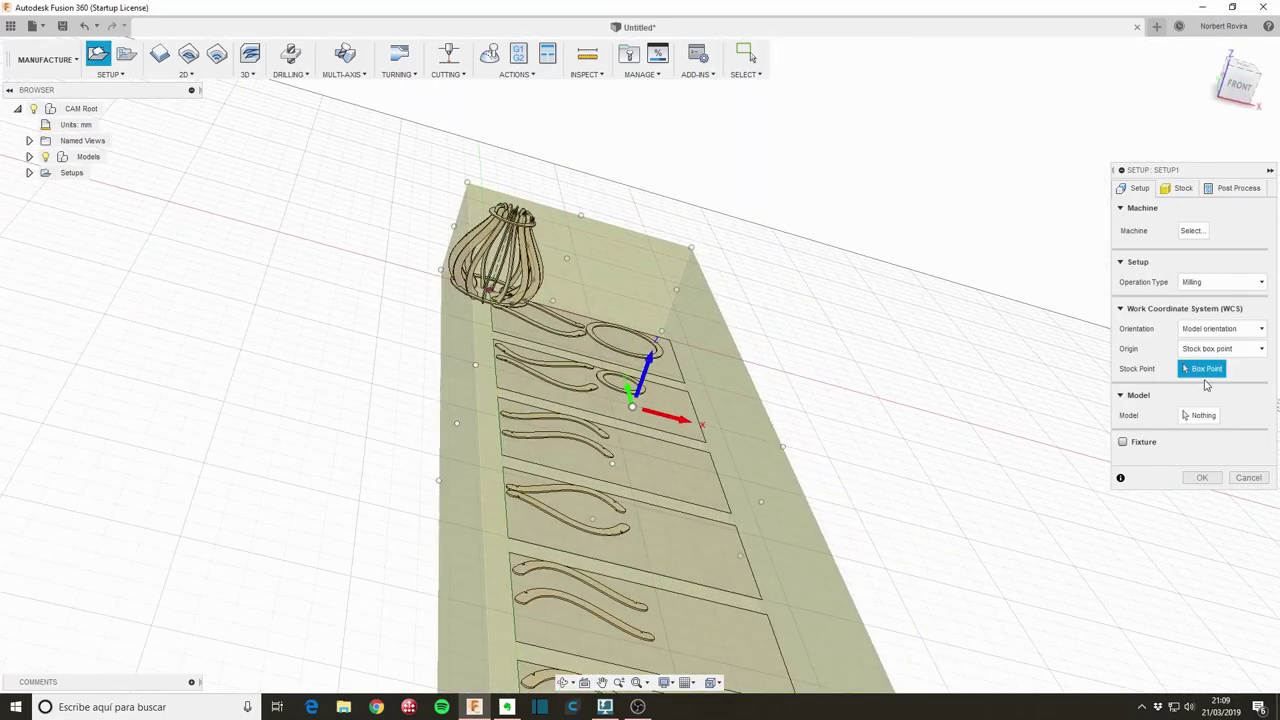
left_click(1198, 416)
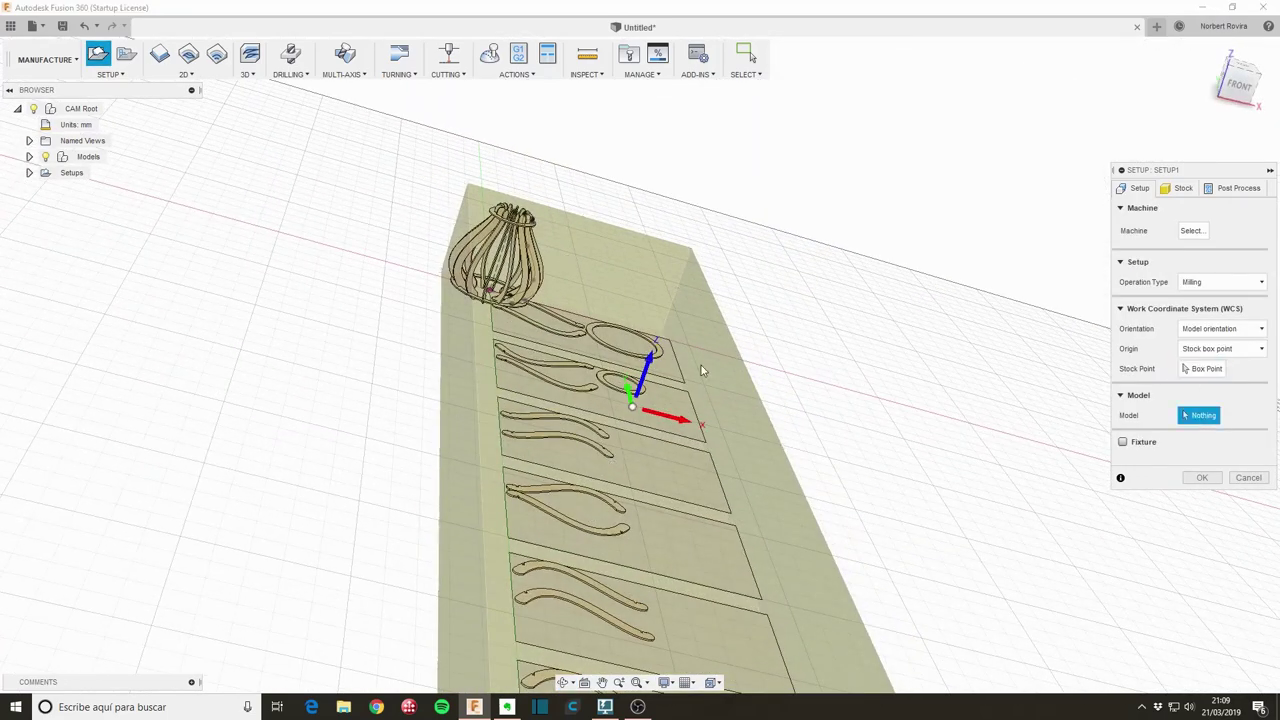
left_click(572, 328)
left_click(590, 332)
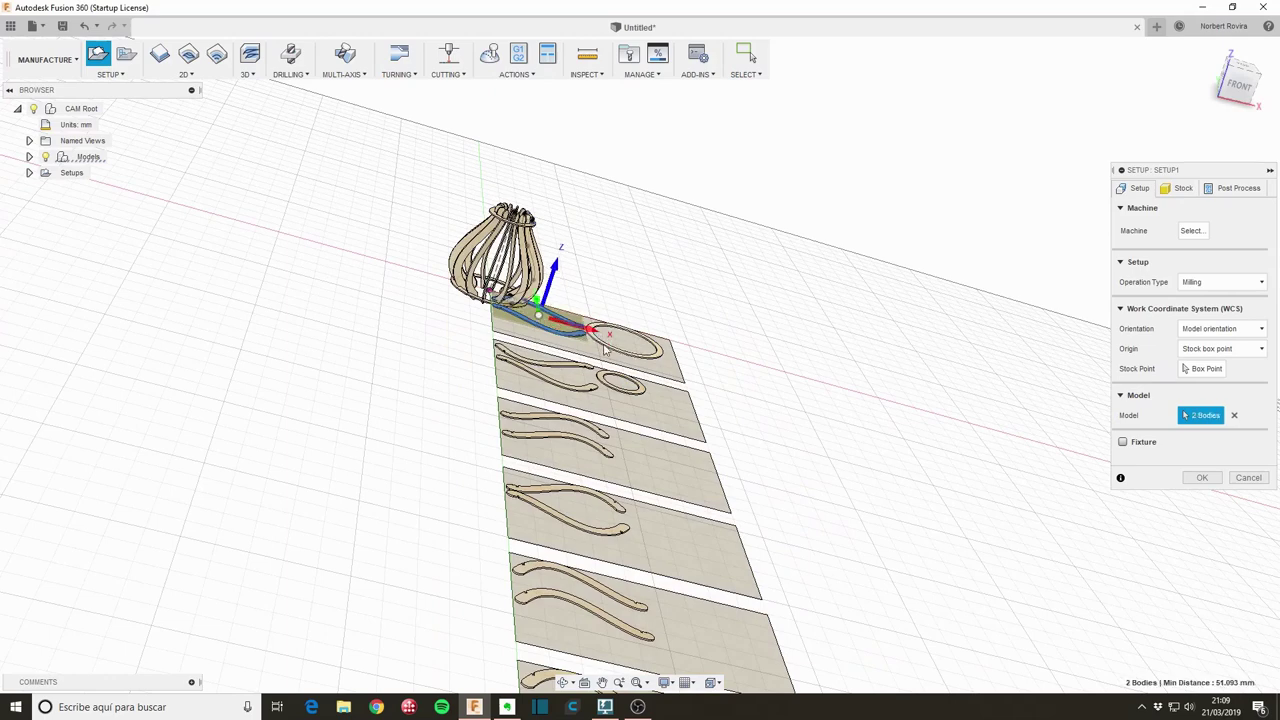
left_click(640, 345)
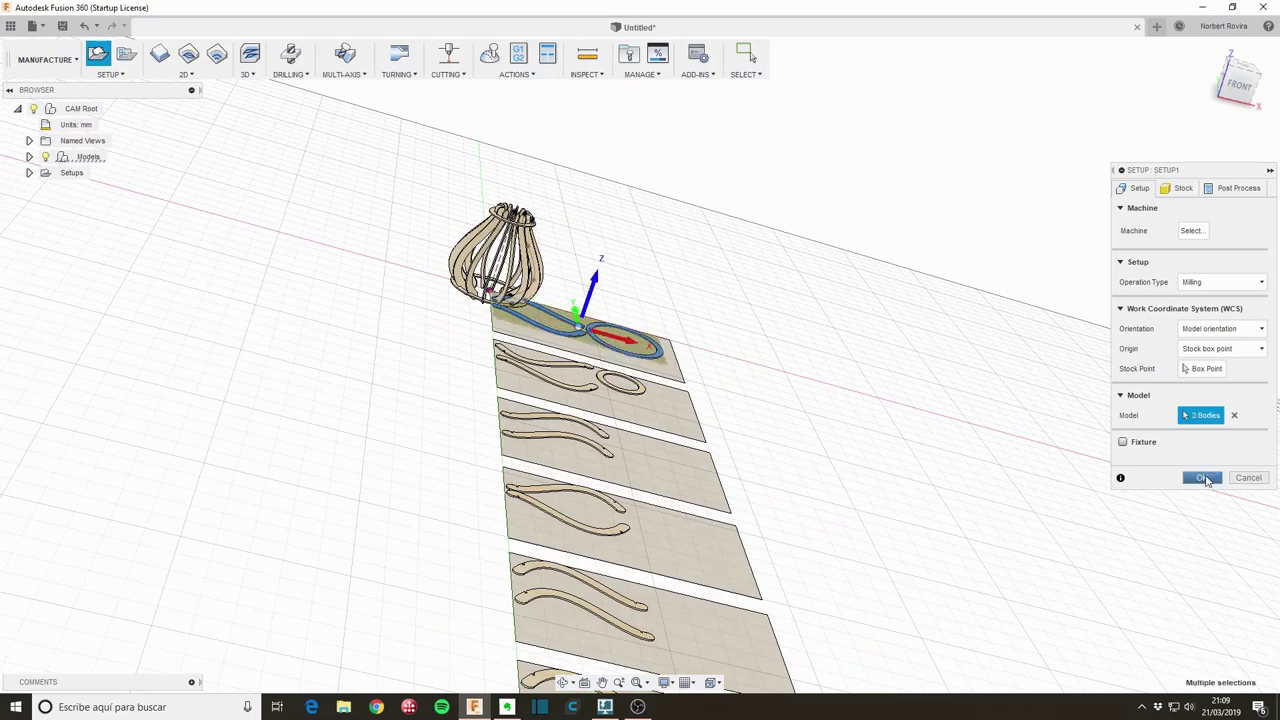
left_click(1207, 480)
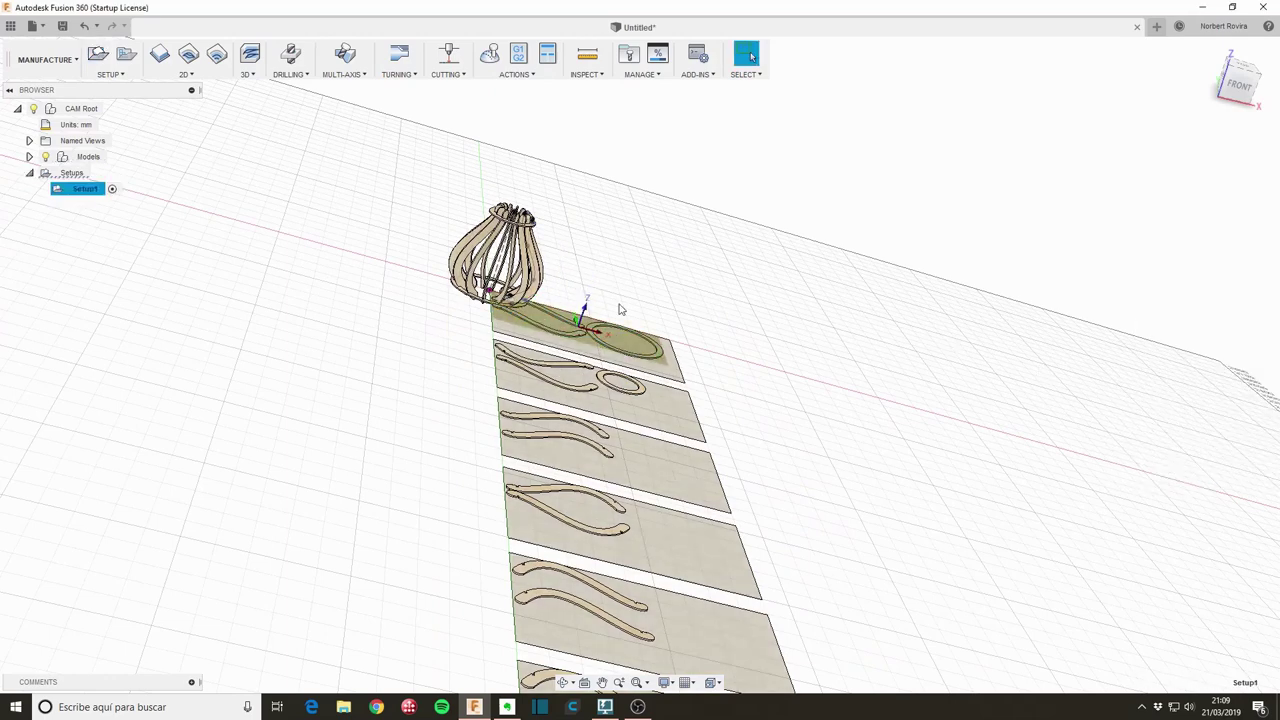
scroll(618, 333, "up", 2)
scroll(618, 333, "up", 2)
scroll(610, 320, "up", 2)
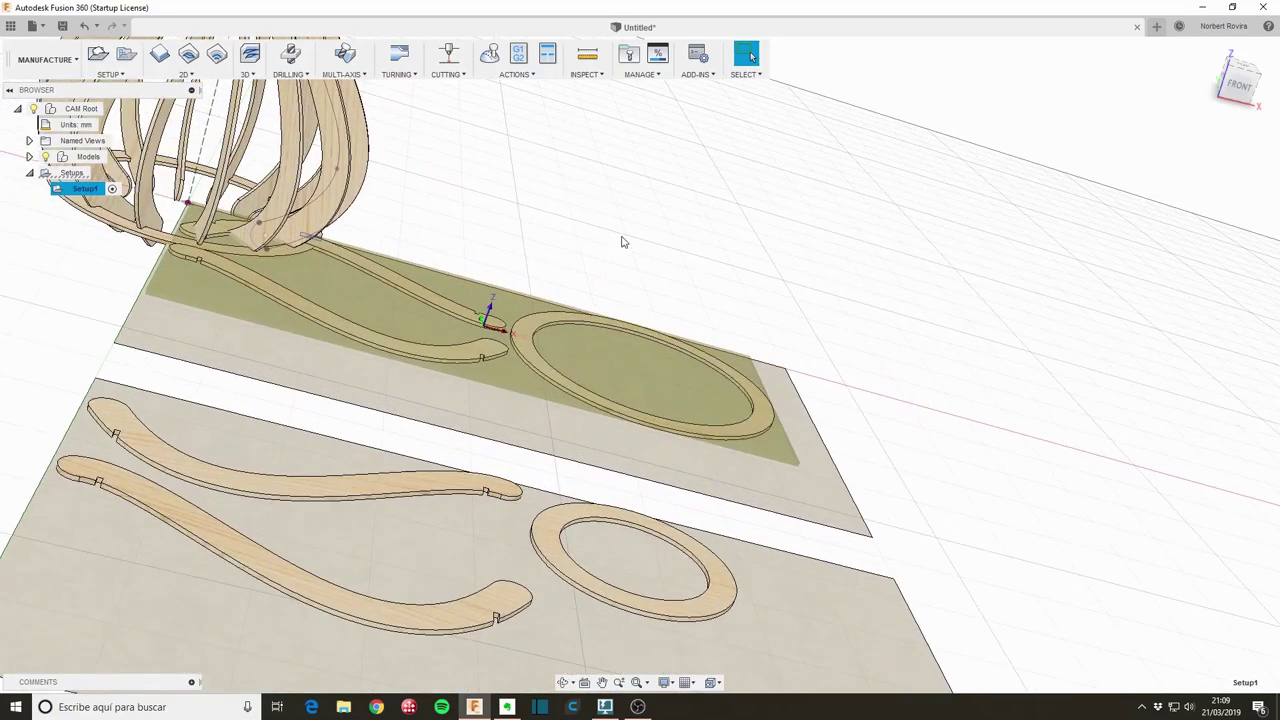
left_click_drag(594, 246, 514, 223)
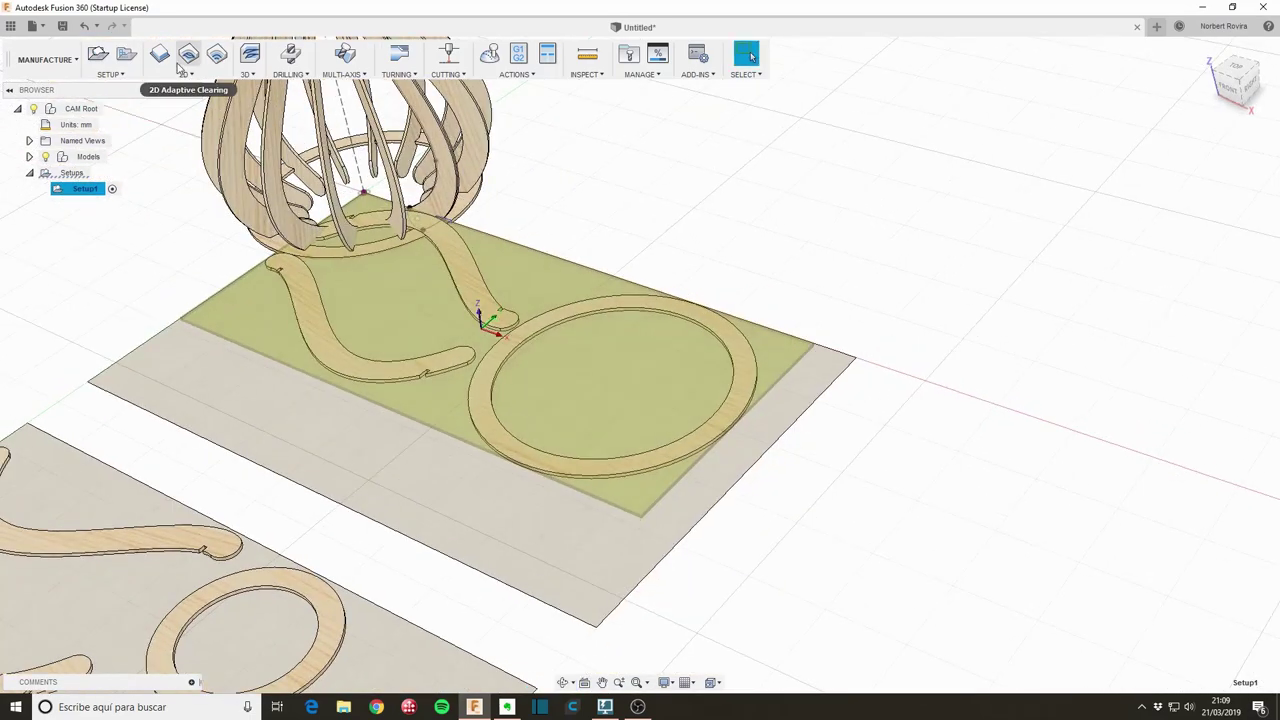
Start a 2D Contour with the Ø3 mm LMT-BELIN flat end mill from the Madera library
left_click(162, 56)
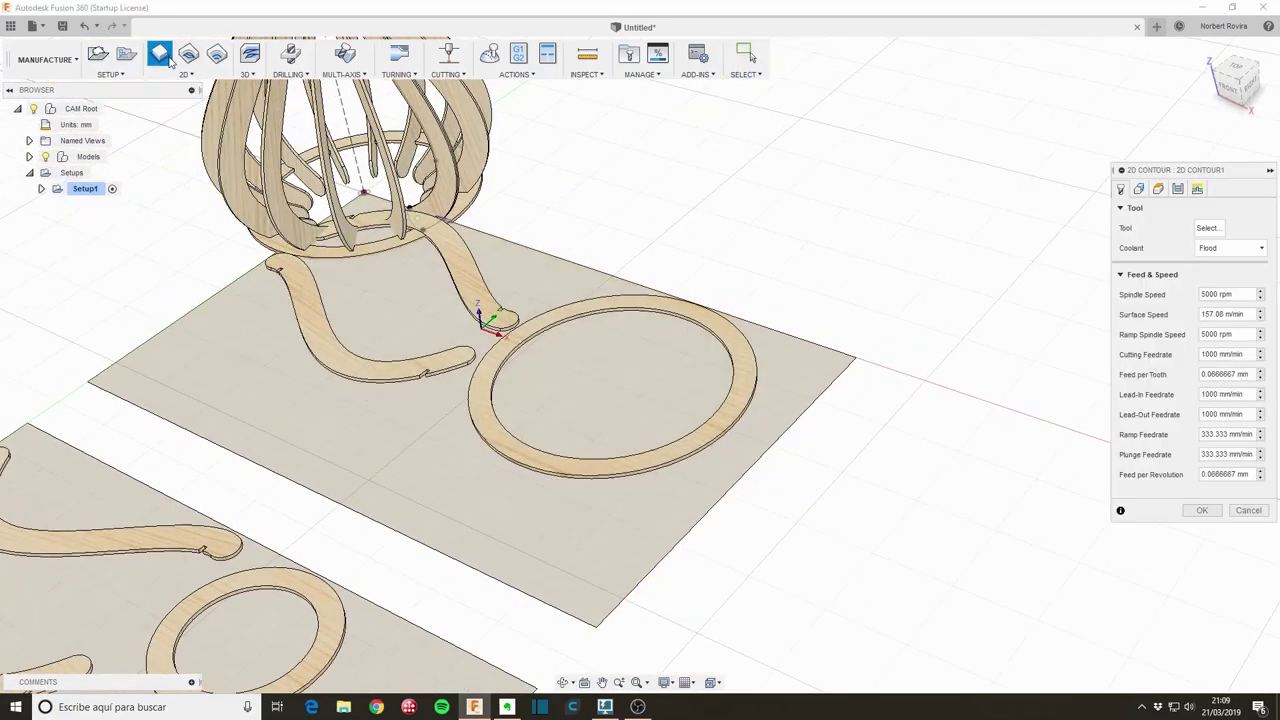
left_click(1207, 228)
left_click(212, 108)
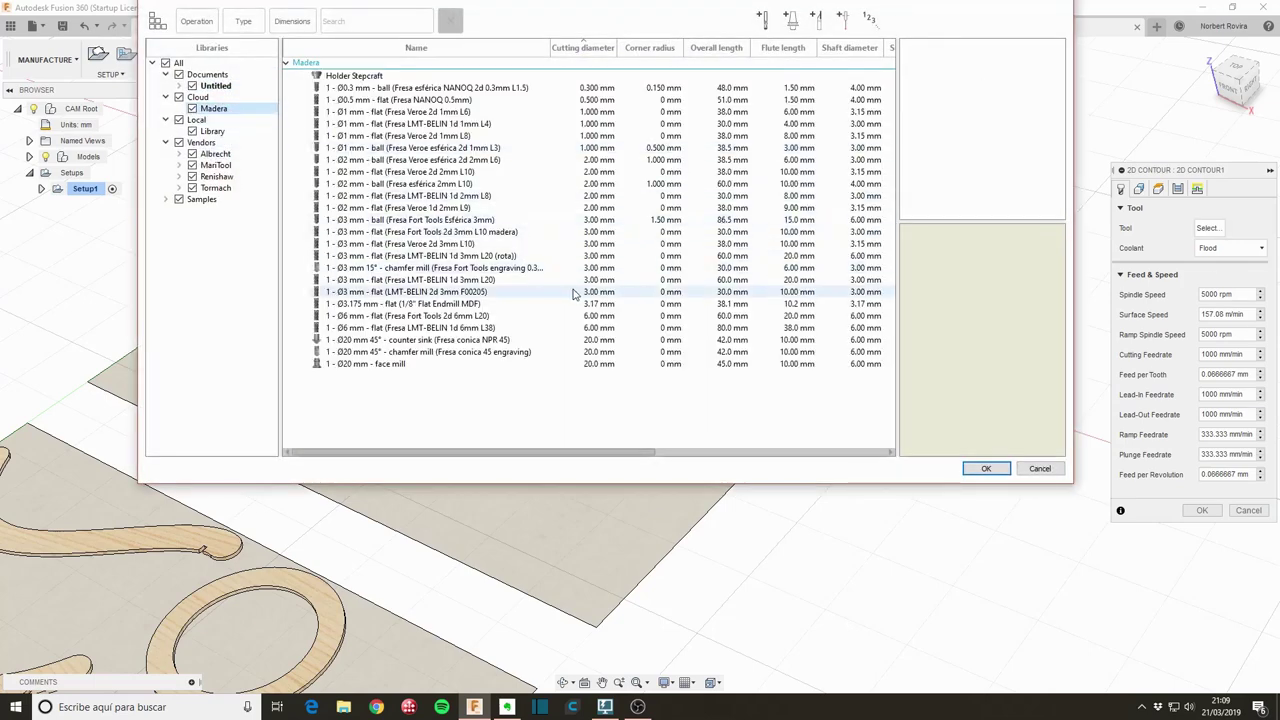
left_click(575, 291)
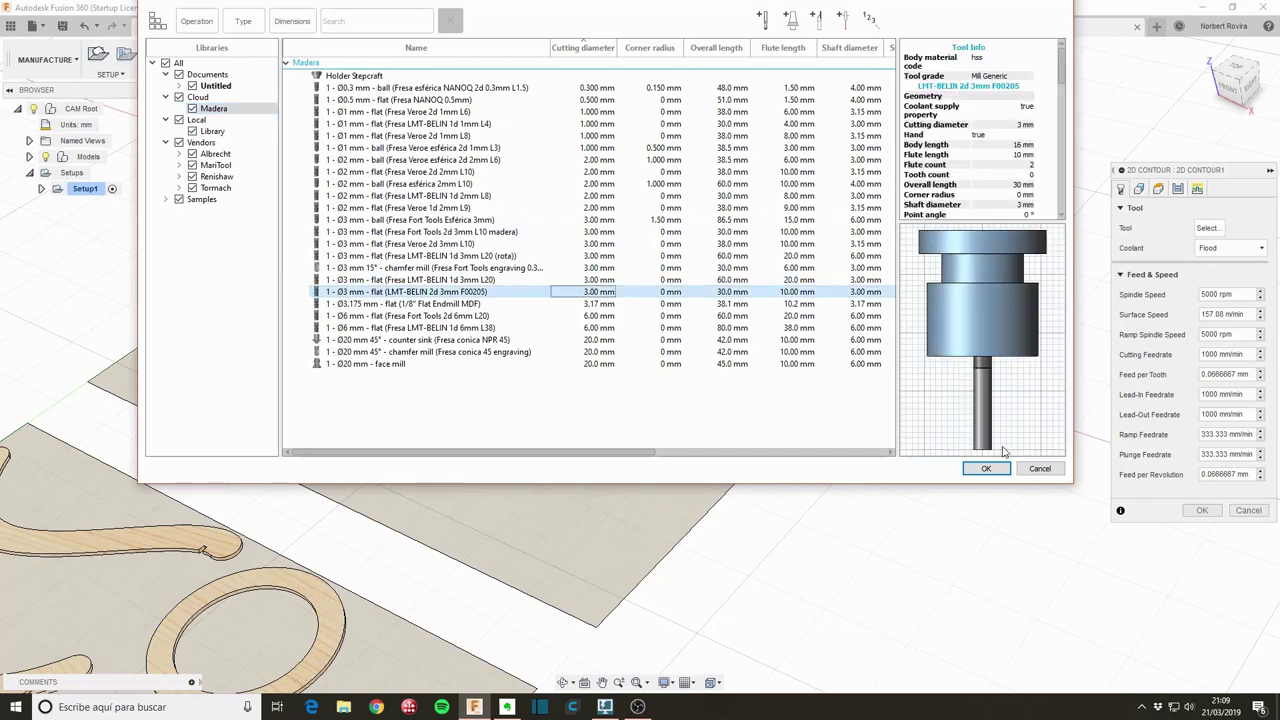
left_click(988, 469)
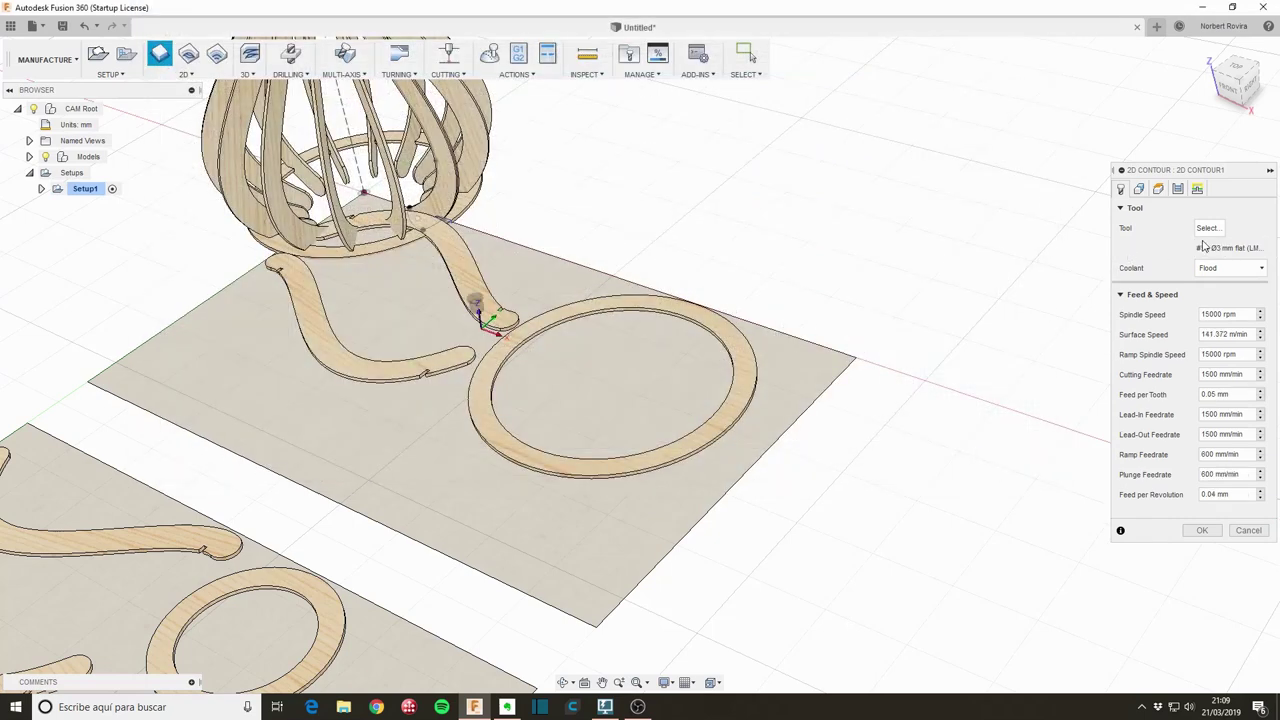
Select the ring's inner and outer edges as contour geometry
left_click(1138, 189)
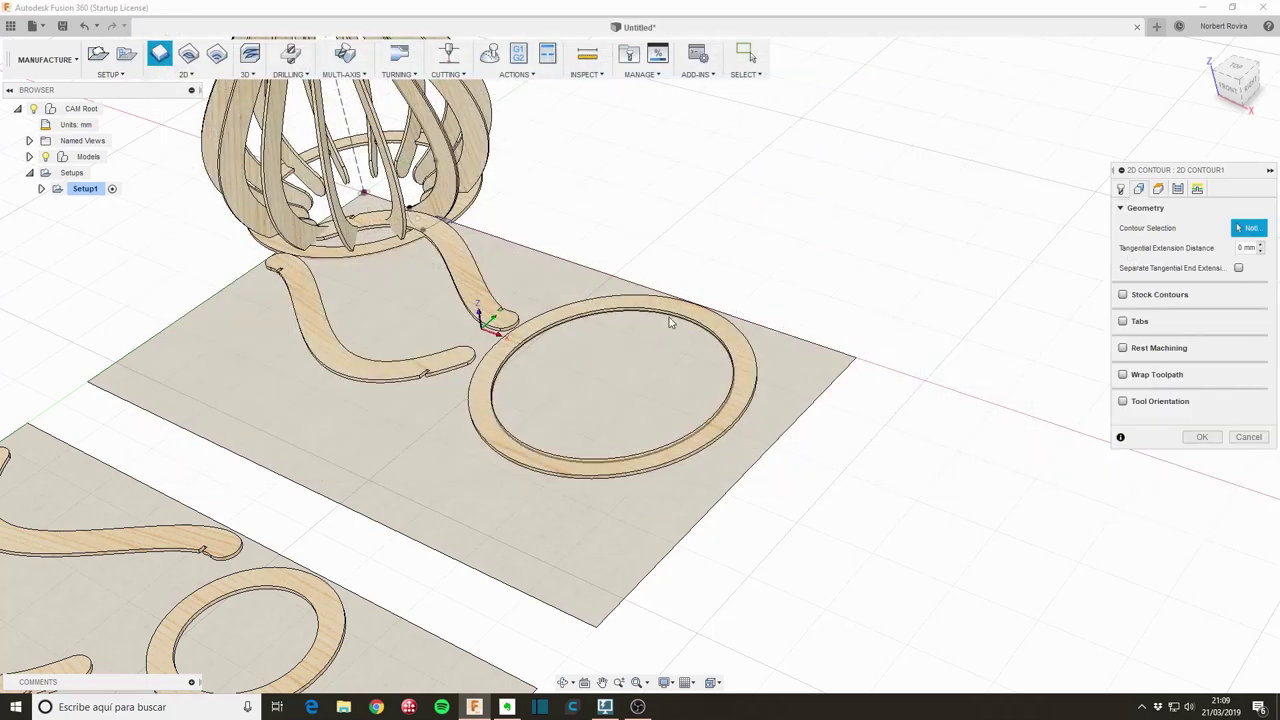
left_click(690, 334)
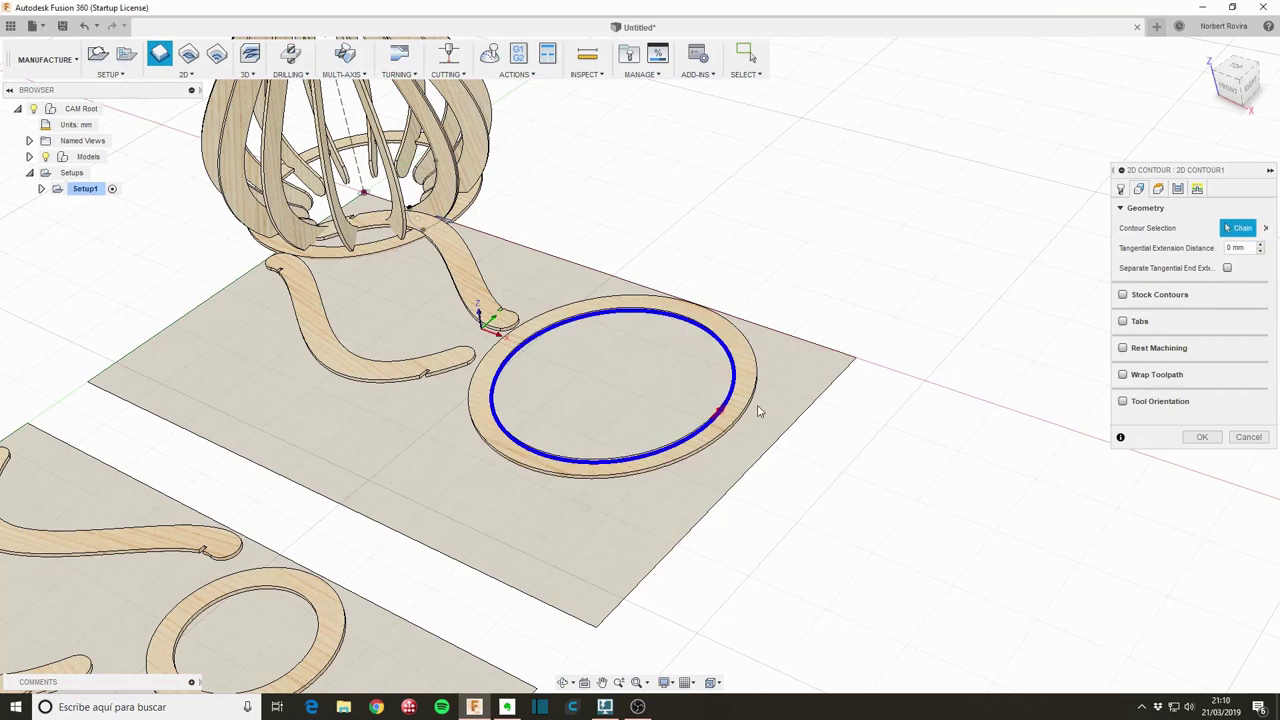
scroll(758, 410, "up", 2)
left_click(746, 408)
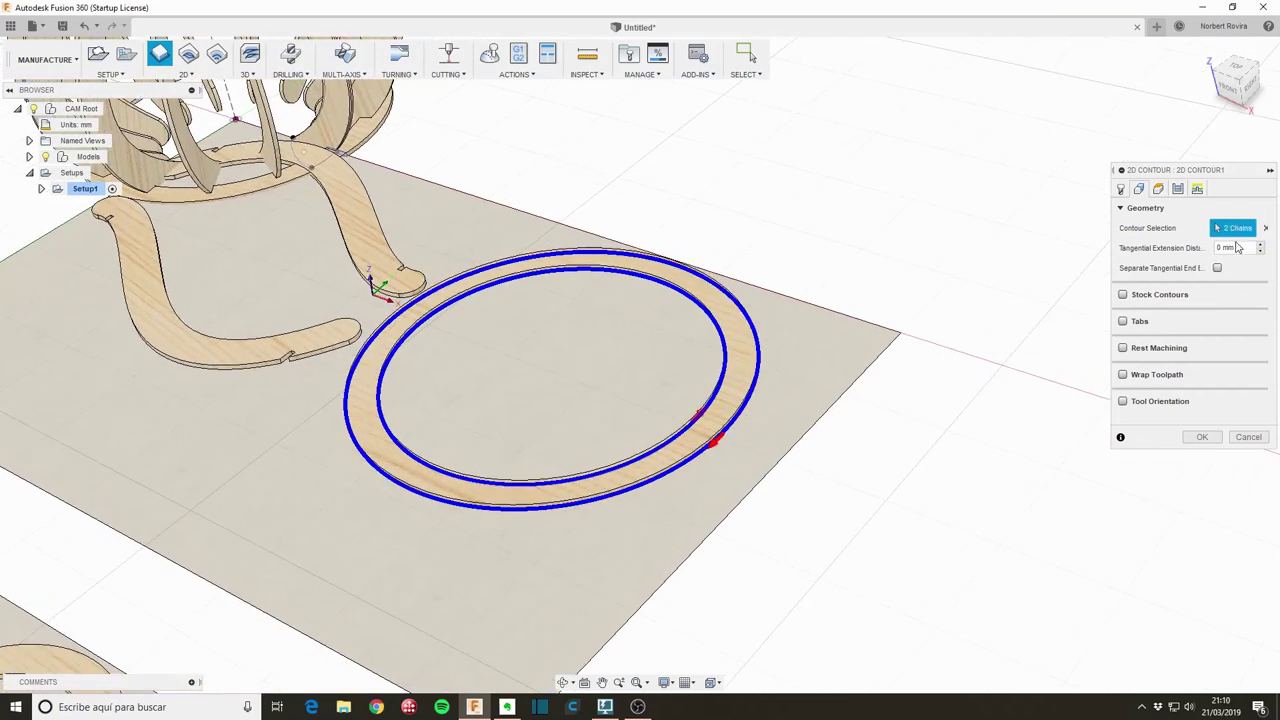
Enable multiple depths with a 1.5 mm maximum roughing stepdown and confirm the contour
left_click(1158, 189)
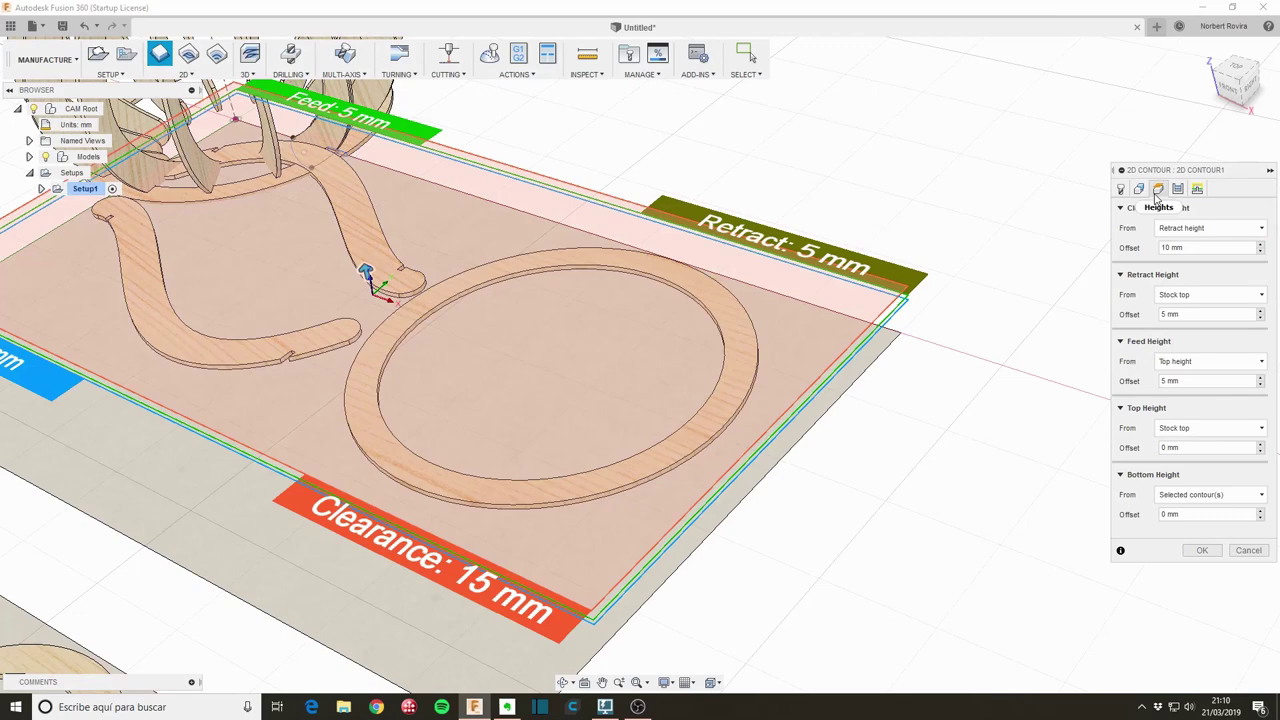
left_click(1177, 189)
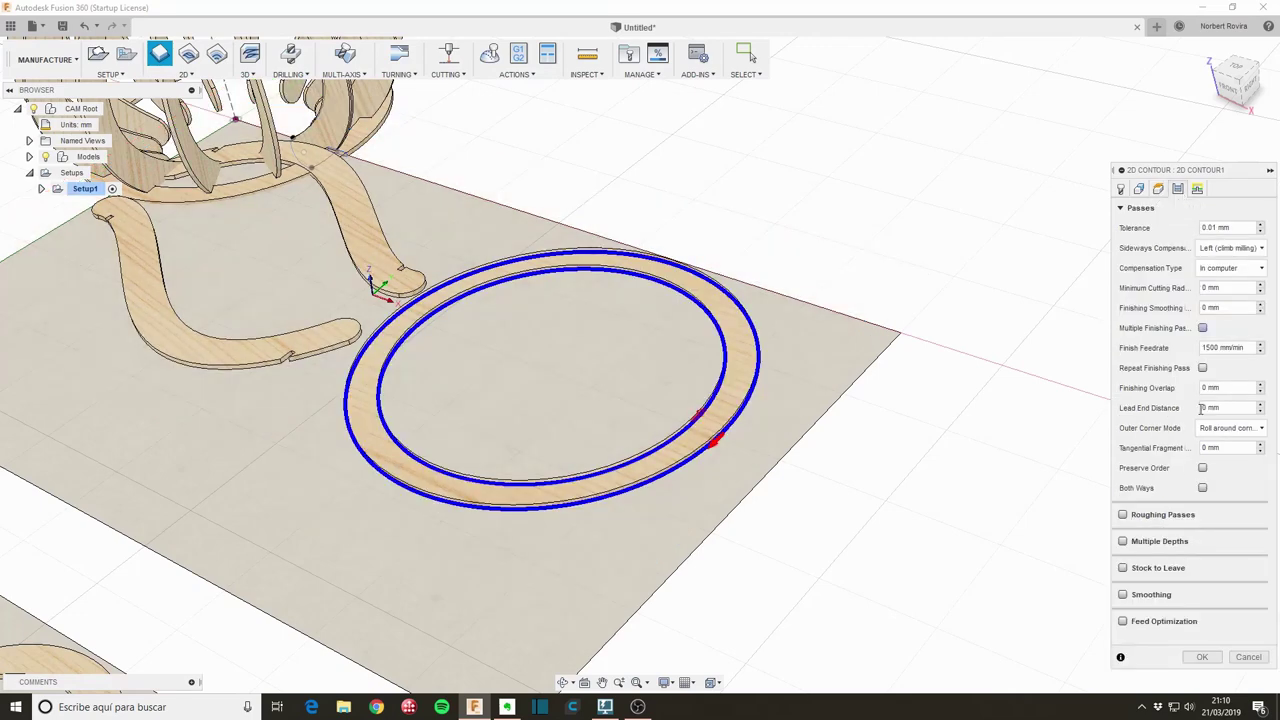
left_click(1122, 541)
double_click(1210, 562)
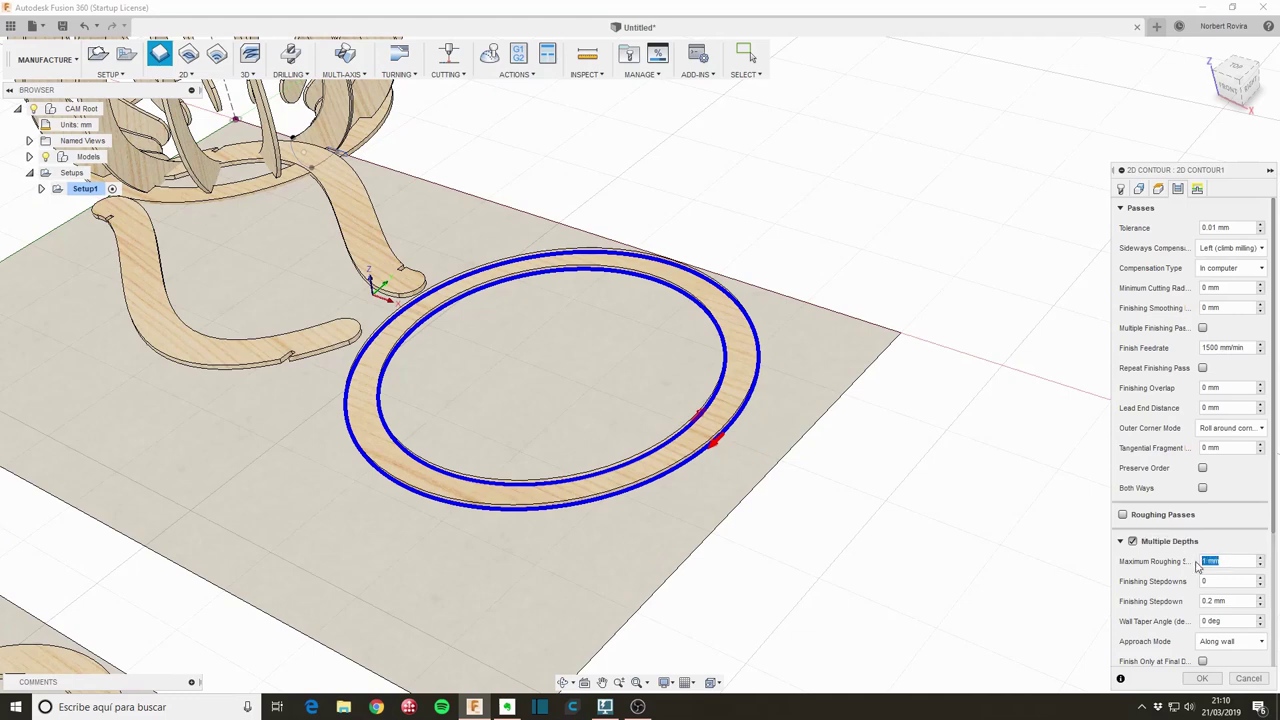
key("BackSpace")
type("1.5")
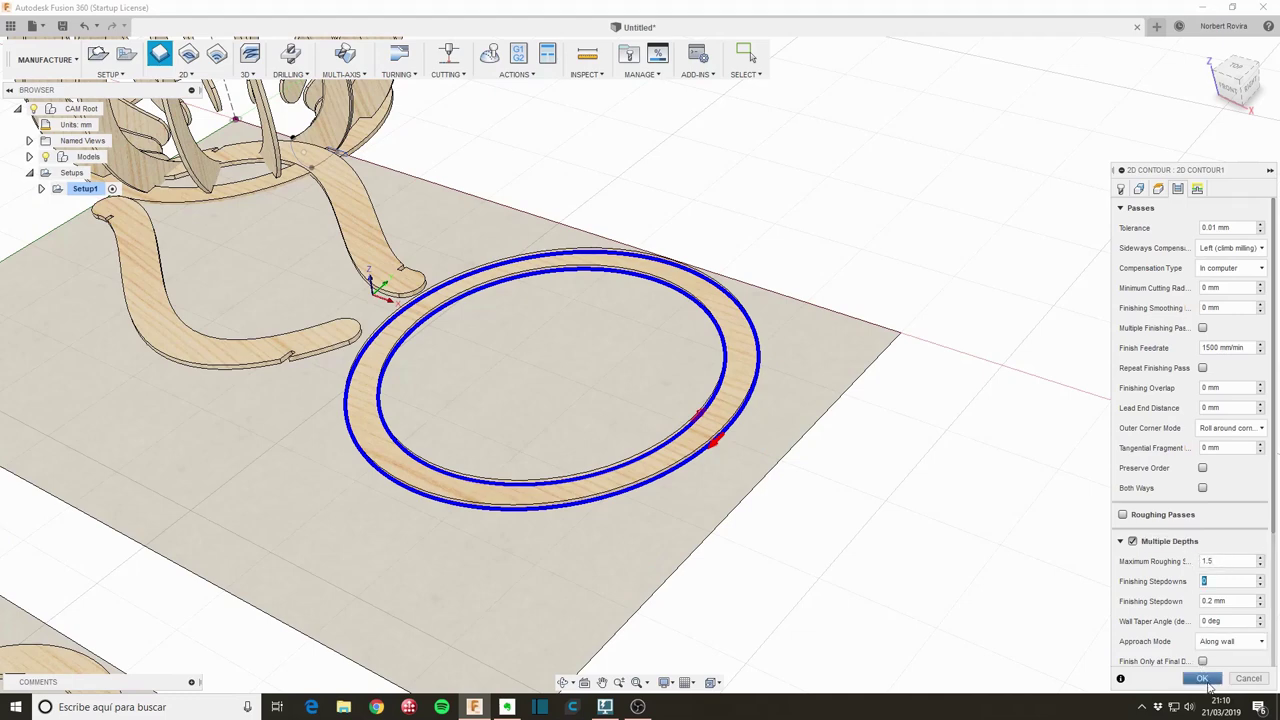
left_click(1202, 678)
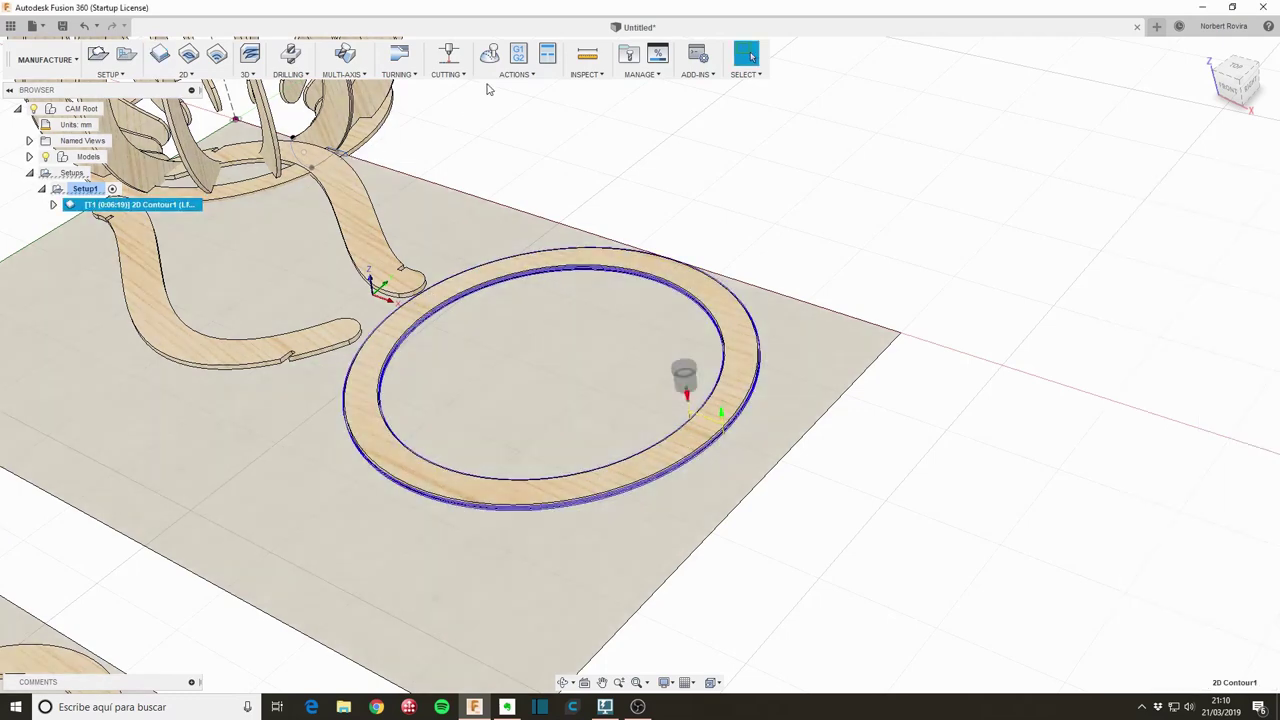
Simulate 2D Contour1 with the stock shown and play the cut
left_click(492, 58)
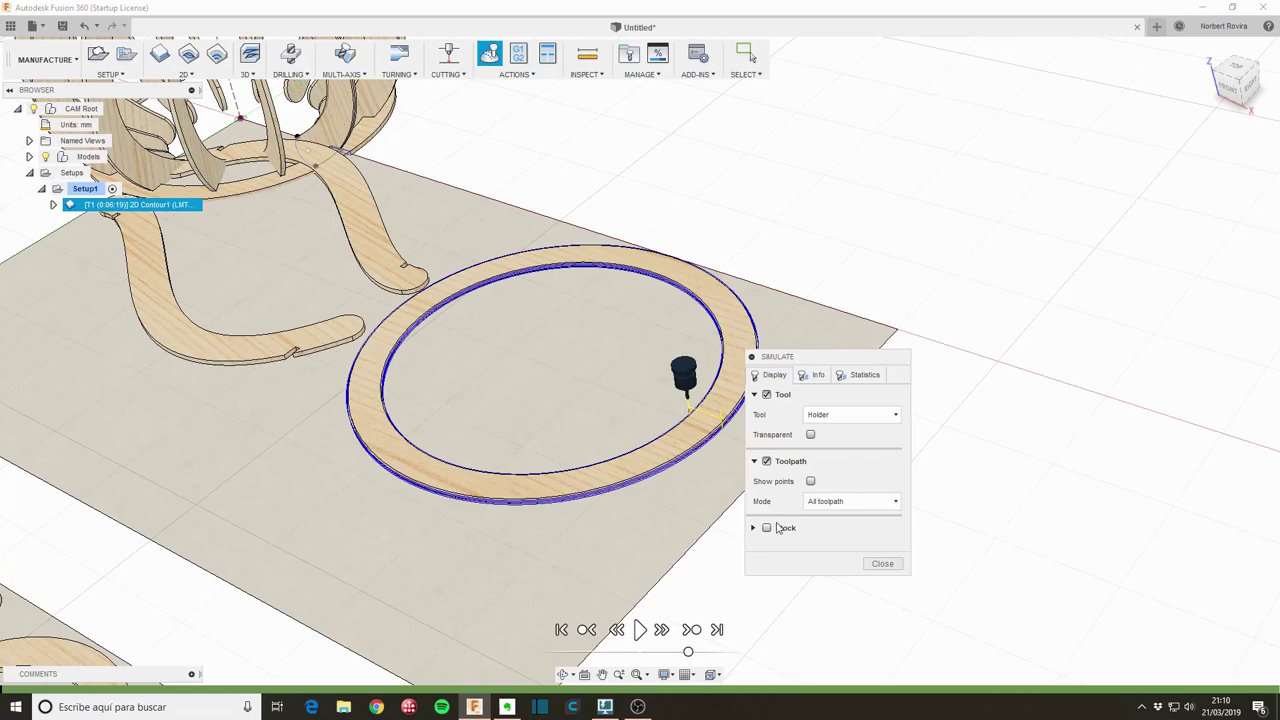
left_click(767, 528)
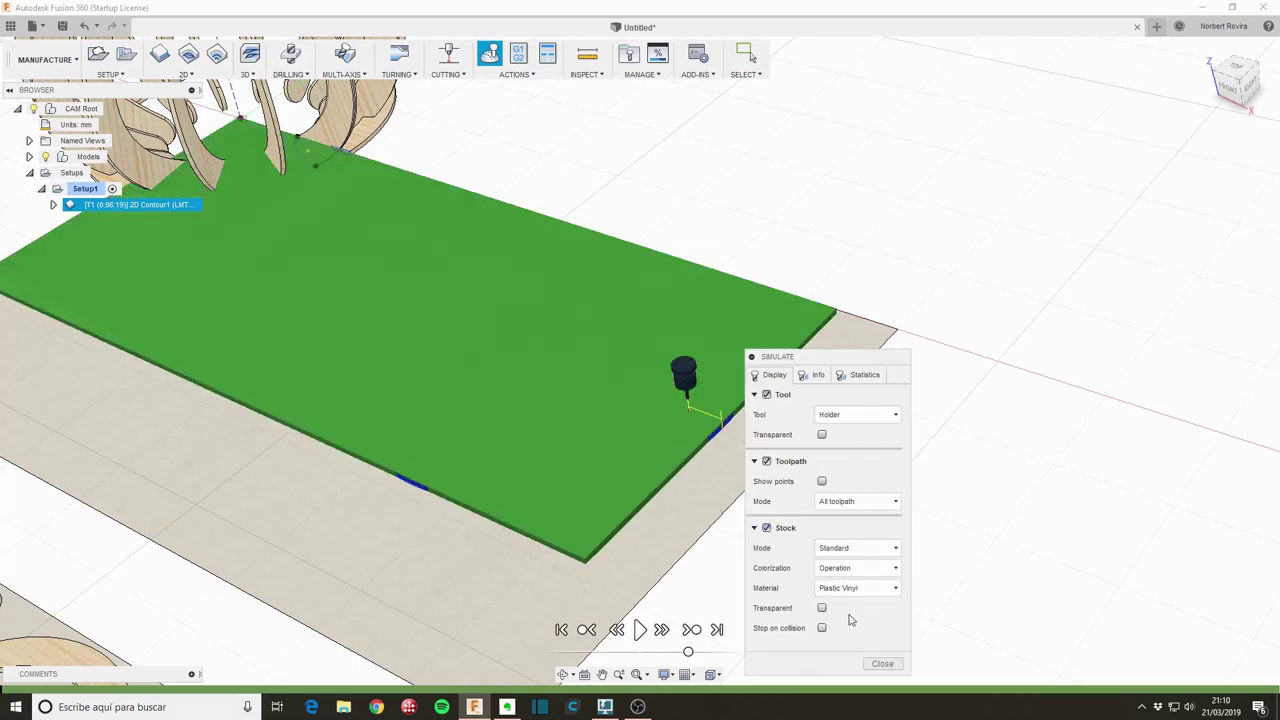
left_click(640, 629)
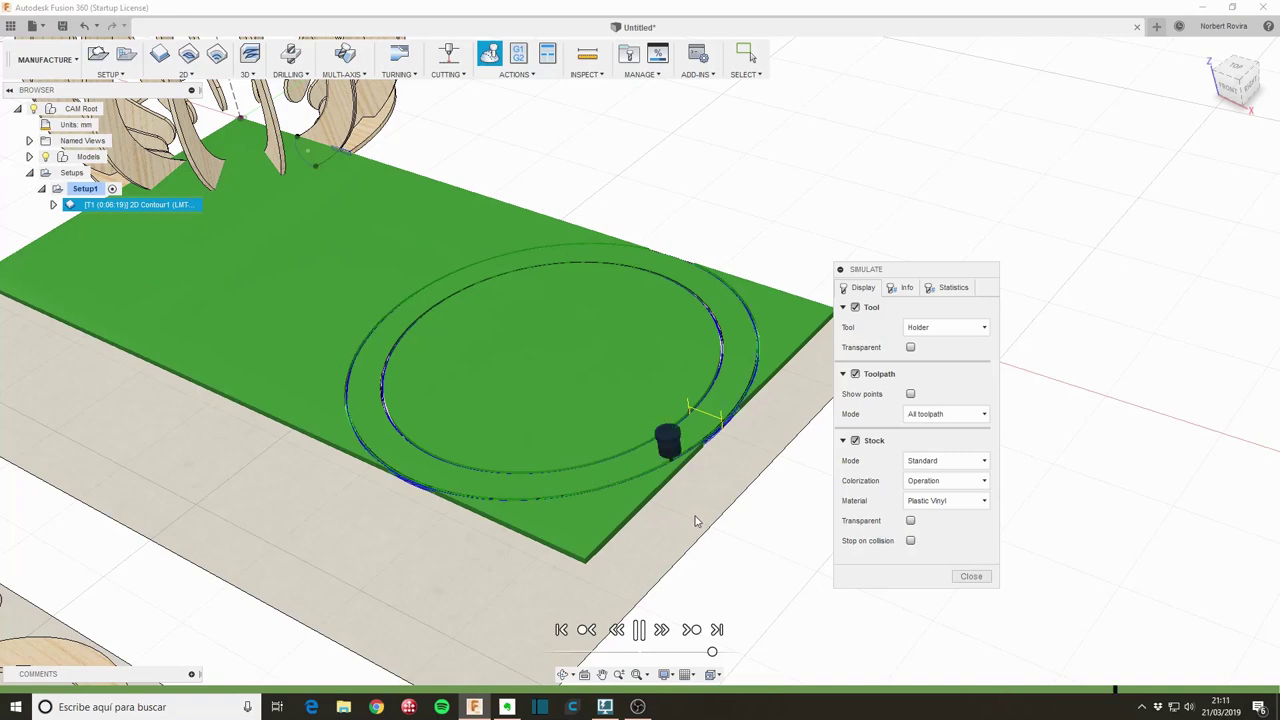
Colour the stock by material and view the cut ring from the top
left_click(984, 481)
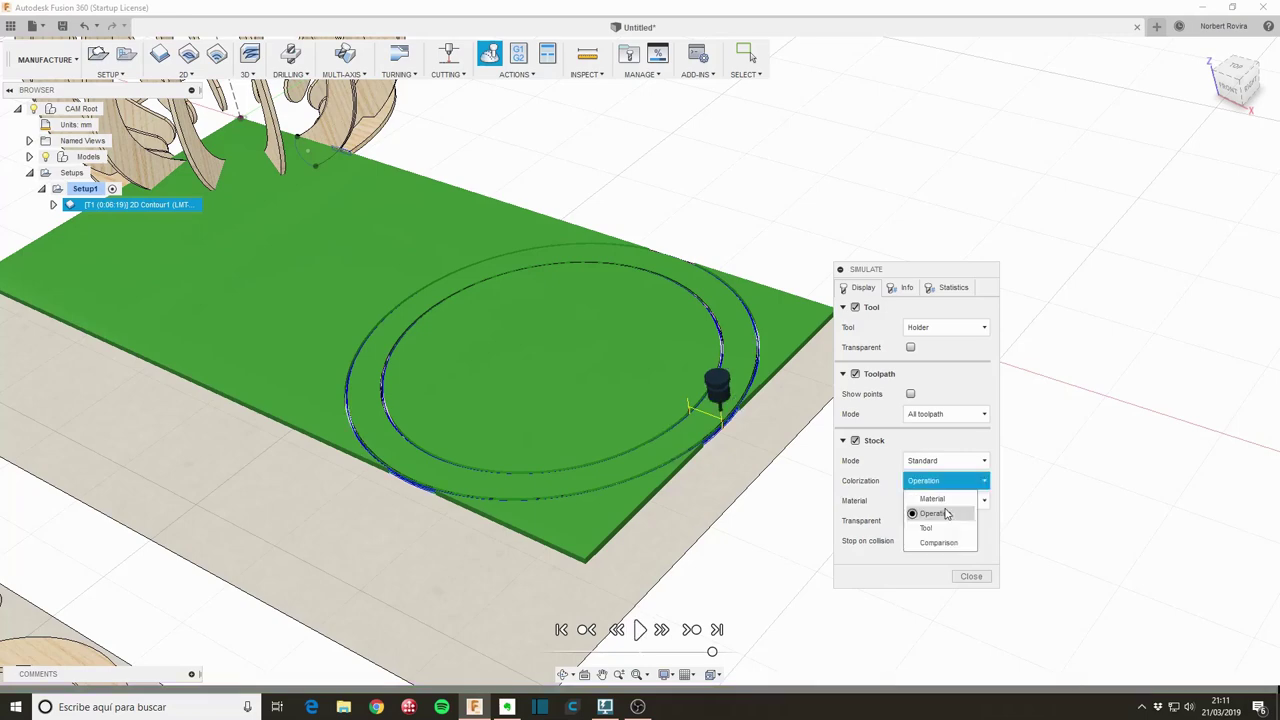
left_click(932, 498)
middle_click_drag(511, 410, 533, 440, "shift")
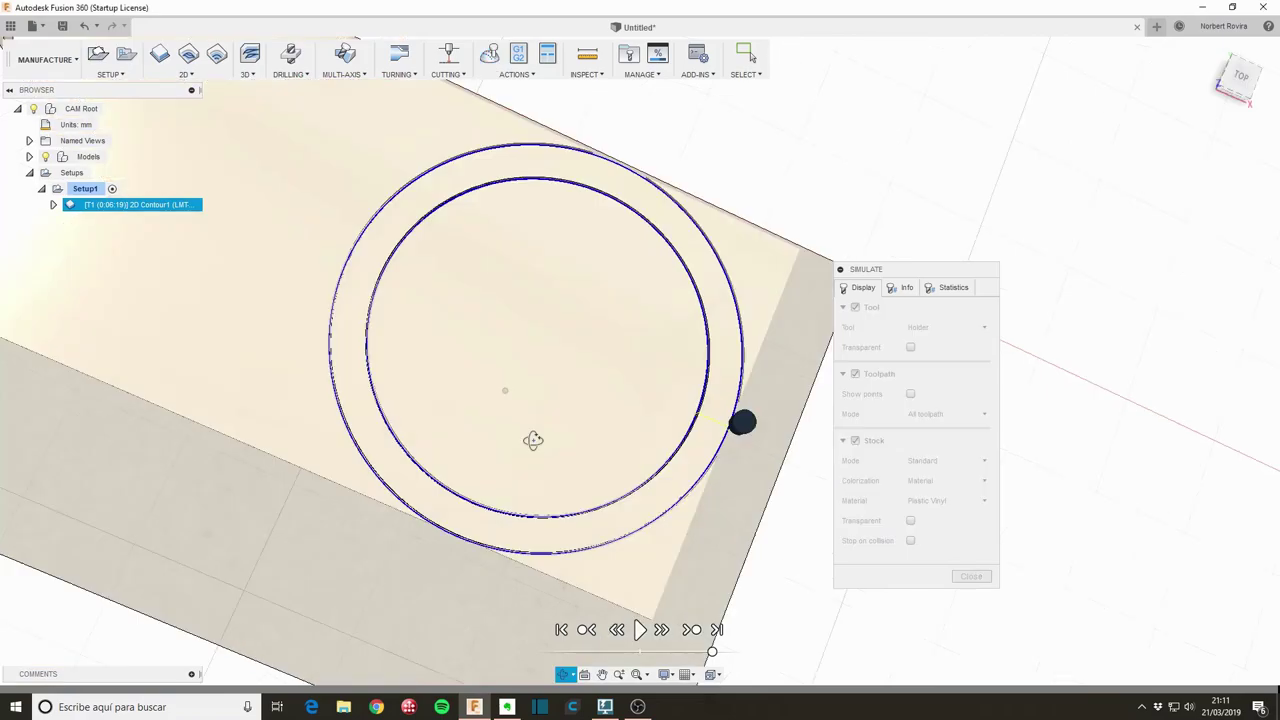